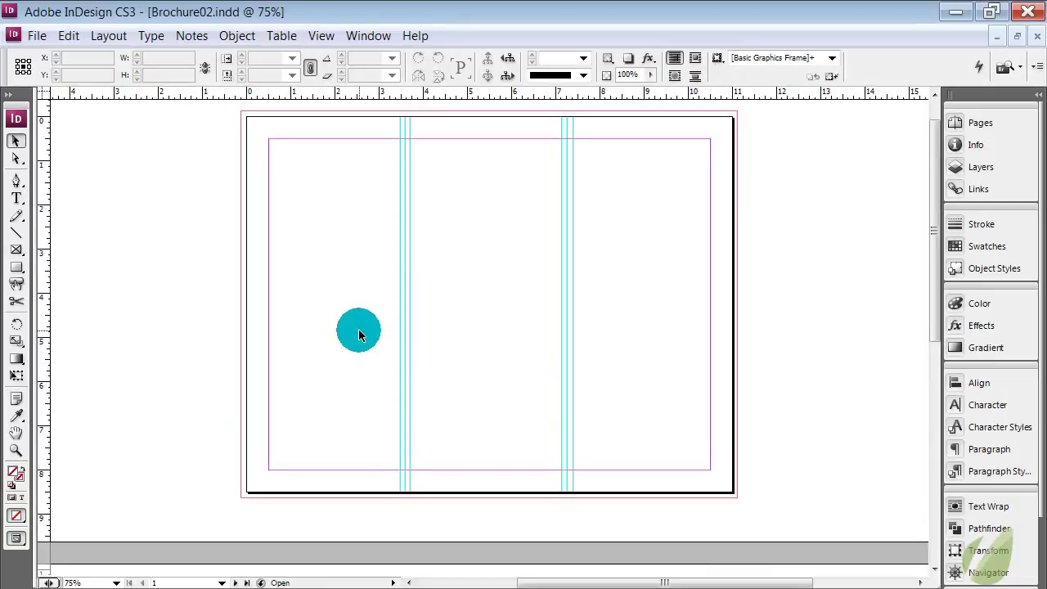
# Scroll through the finished Brochure01 for reference, then switch back to the blank Brochure02.
pyautogui.hotkey('ctrl', '`')
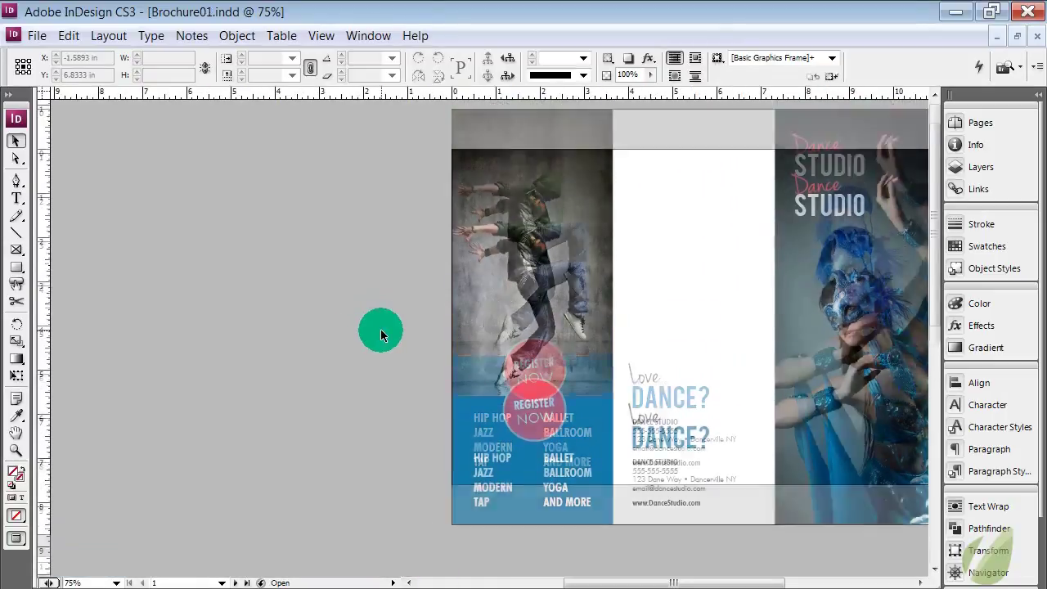
pyautogui.moveTo(591, 580); pyautogui.dragTo(570, 581)
pyautogui.scroll(-5, 668, 557)
pyautogui.scroll(-6, 609, 489)
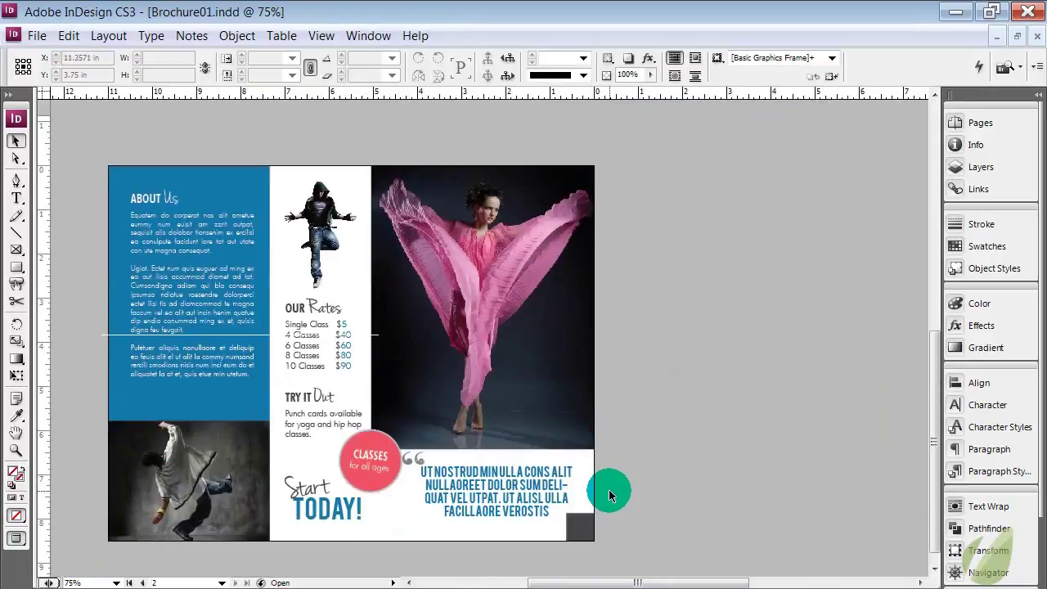
pyautogui.scroll(6, 609, 489)
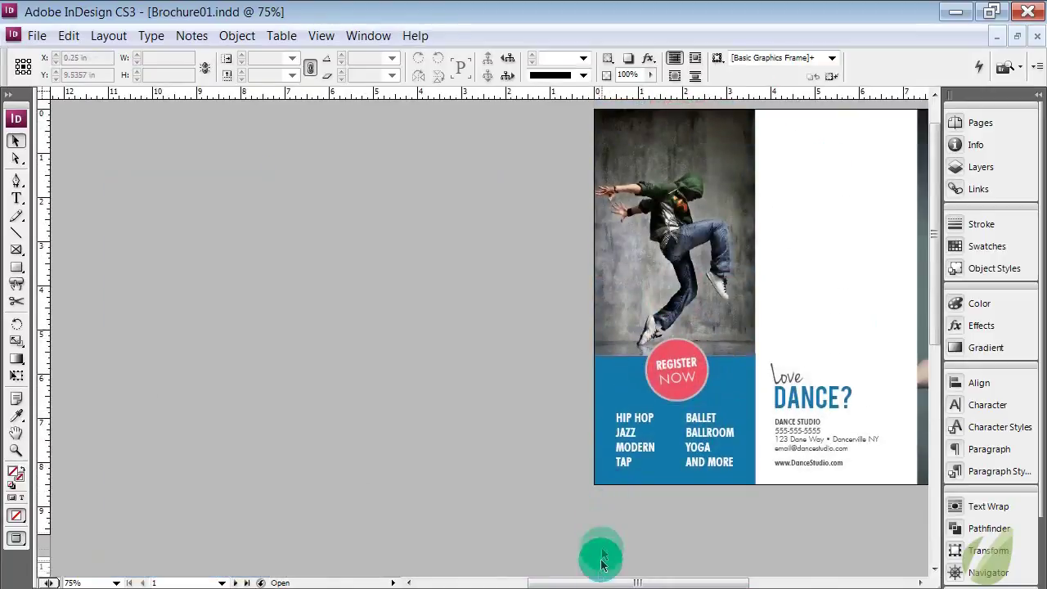
pyautogui.moveTo(605, 579); pyautogui.dragTo(703, 577)
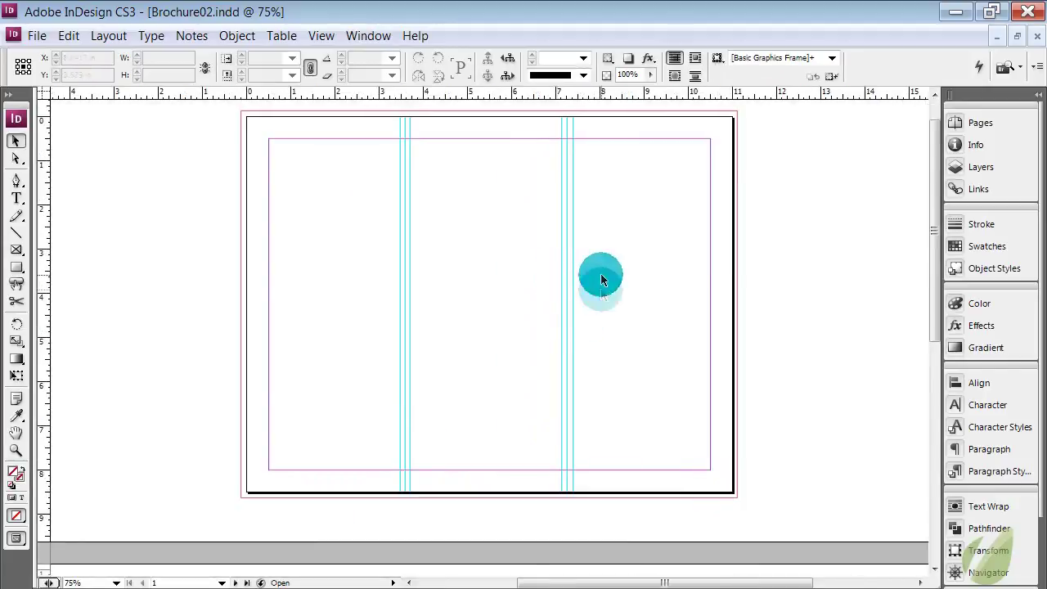
pyautogui.scroll(1, 603, 276)
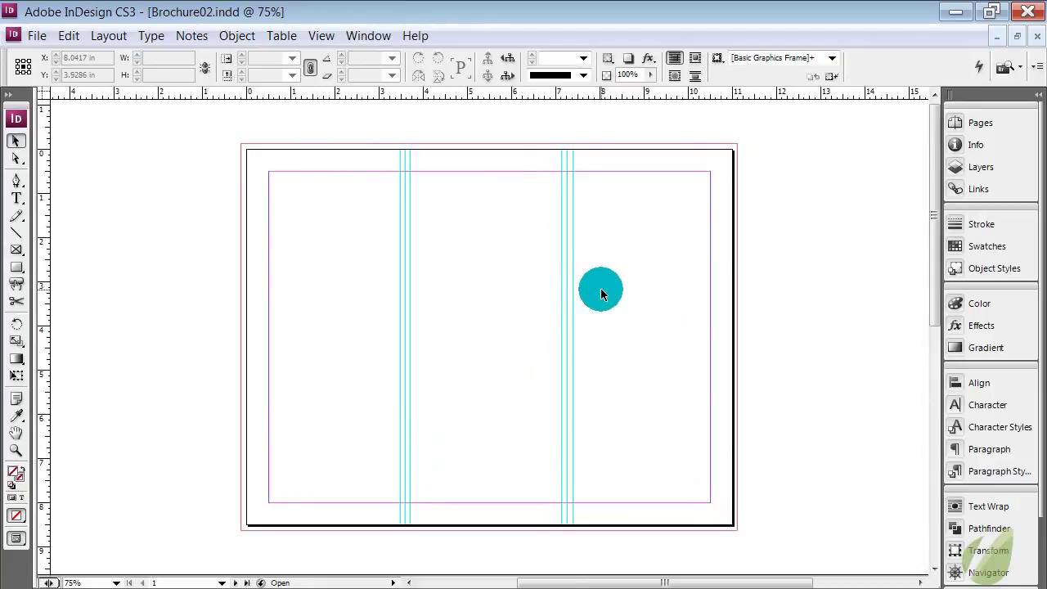
pyautogui.click(544, 242)
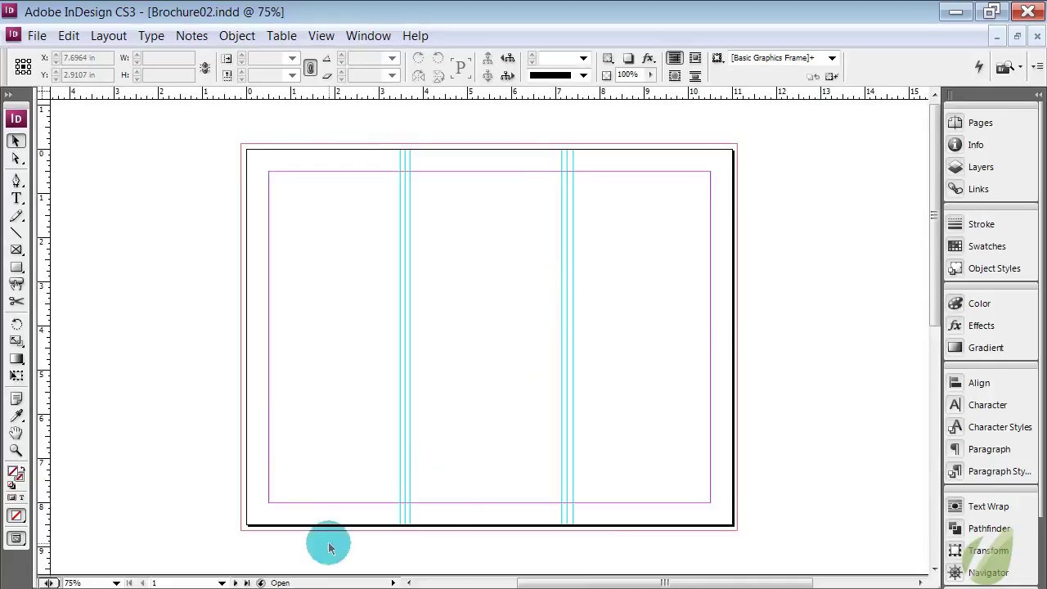
pyautogui.click(498, 391)
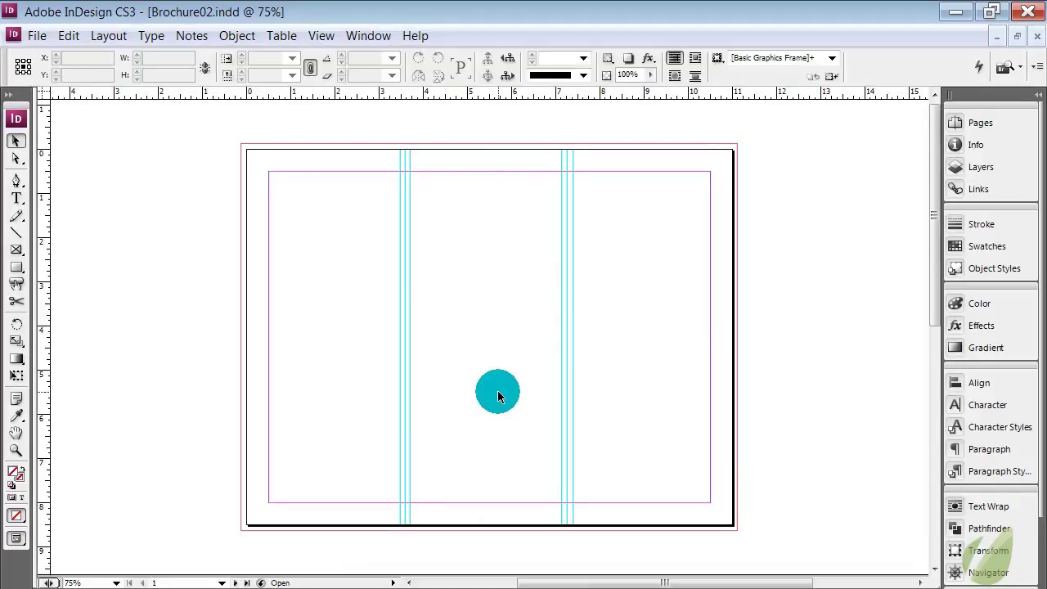
pyautogui.hotkey('ctrl', '`')
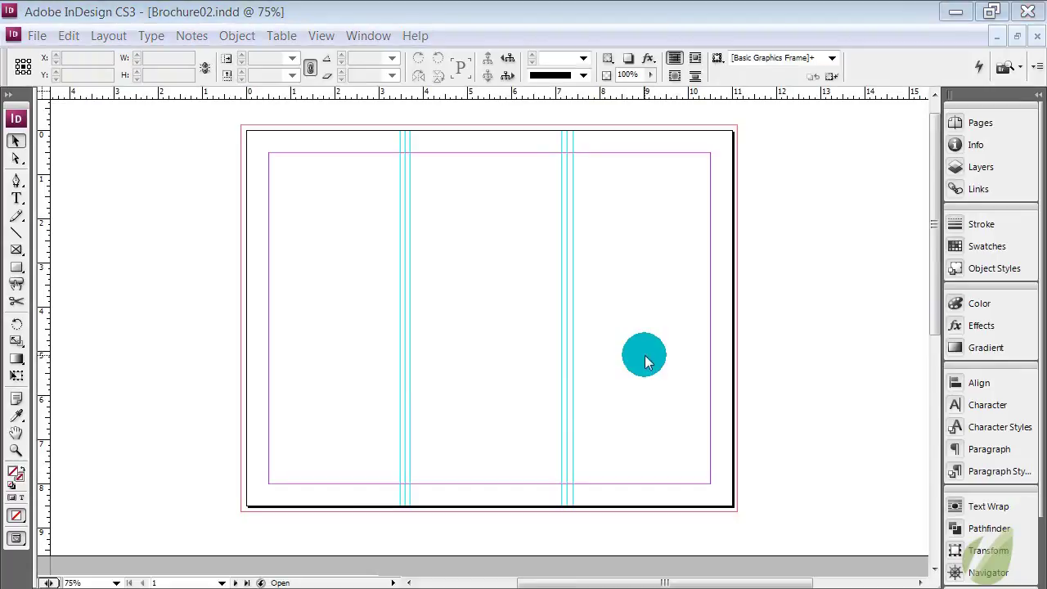
# Load dance_11_by_jlior-d4vnnn9.jpg from the Components folder for placing with Ctrl+D.
pyautogui.hotkey('ctrl', 'd')
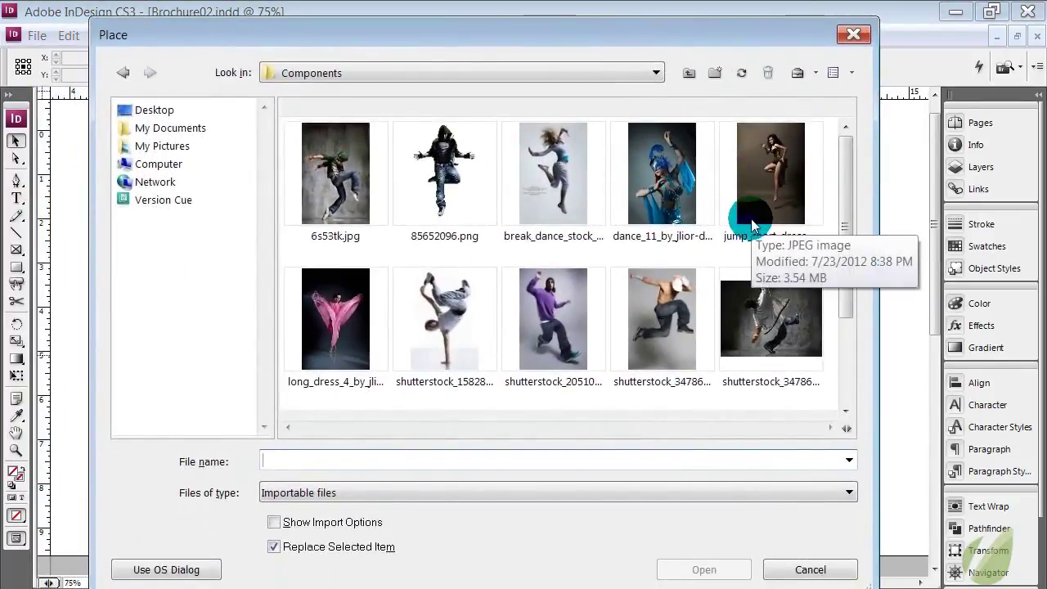
pyautogui.click(679, 197)
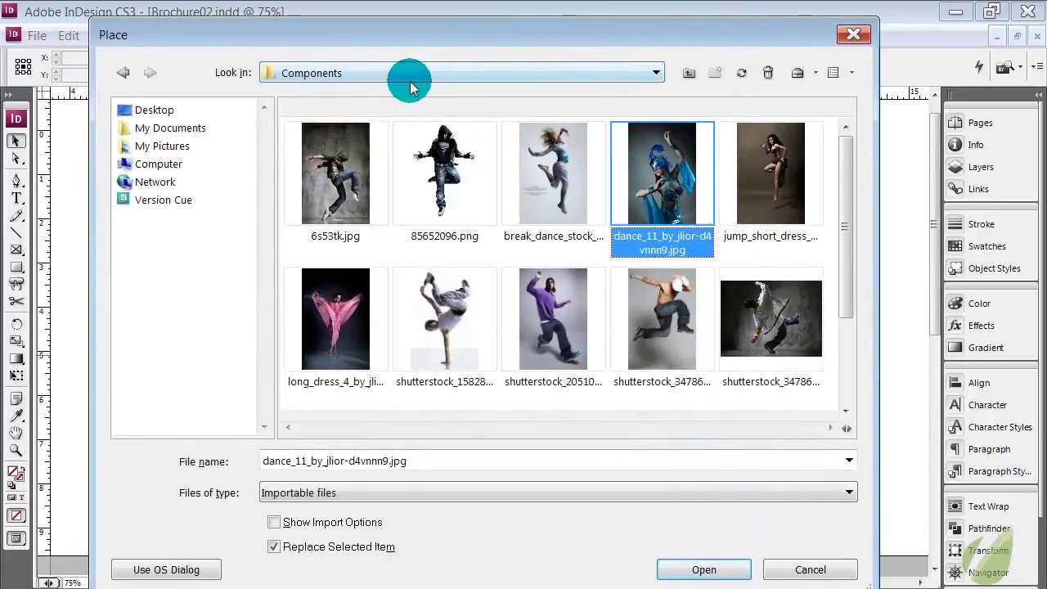
pyautogui.click(677, 569)
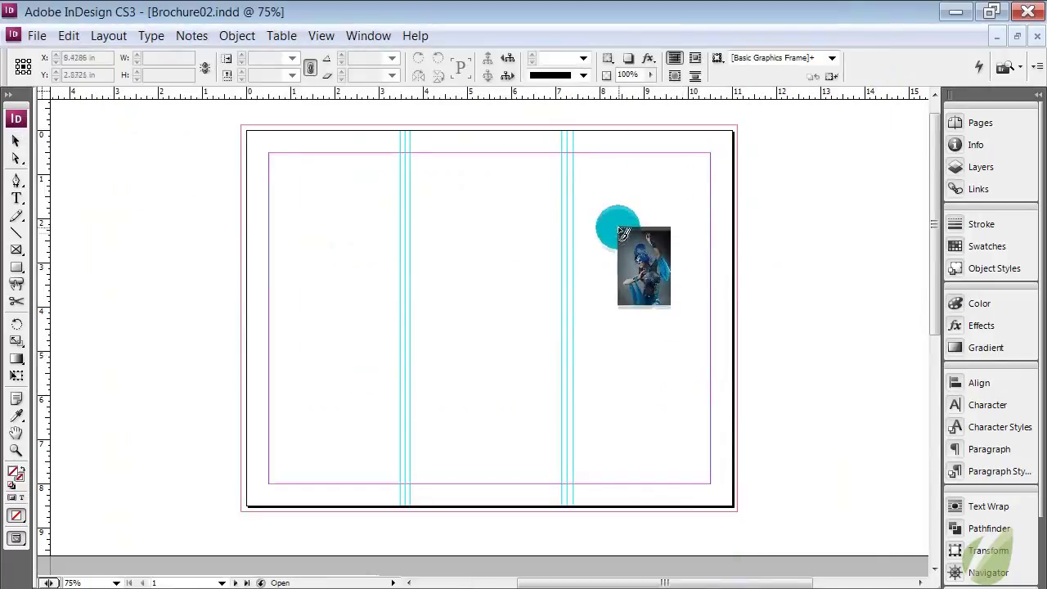
# Place the masked blue dancer photo at the top of the page, undoing a trial resize.
pyautogui.click(628, 238)
pyautogui.moveTo(655, 253); pyautogui.dragTo(493, 130)
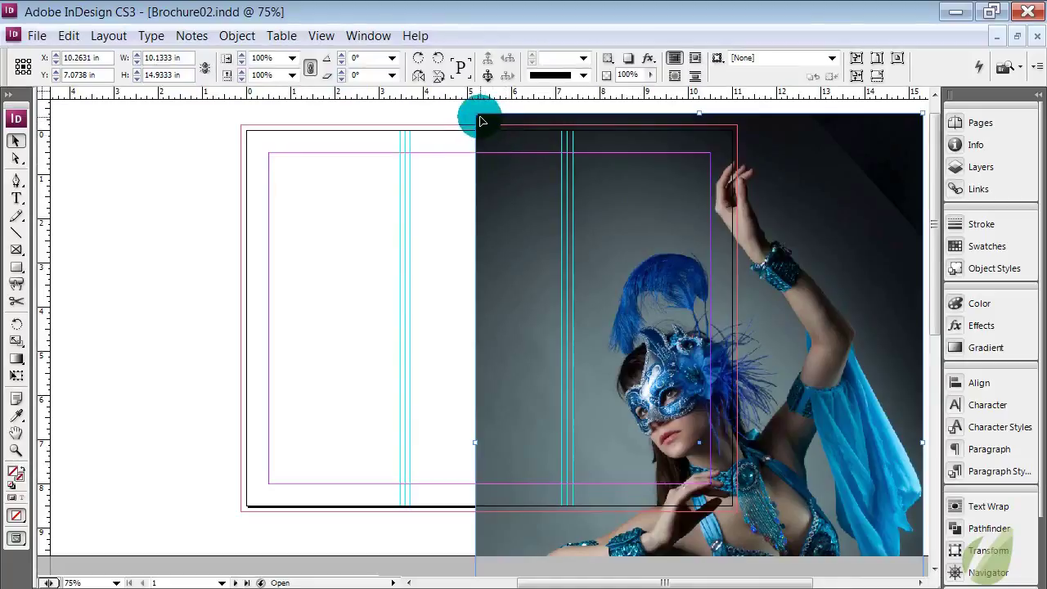
pyautogui.moveTo(481, 122); pyautogui.dragTo(607, 157)
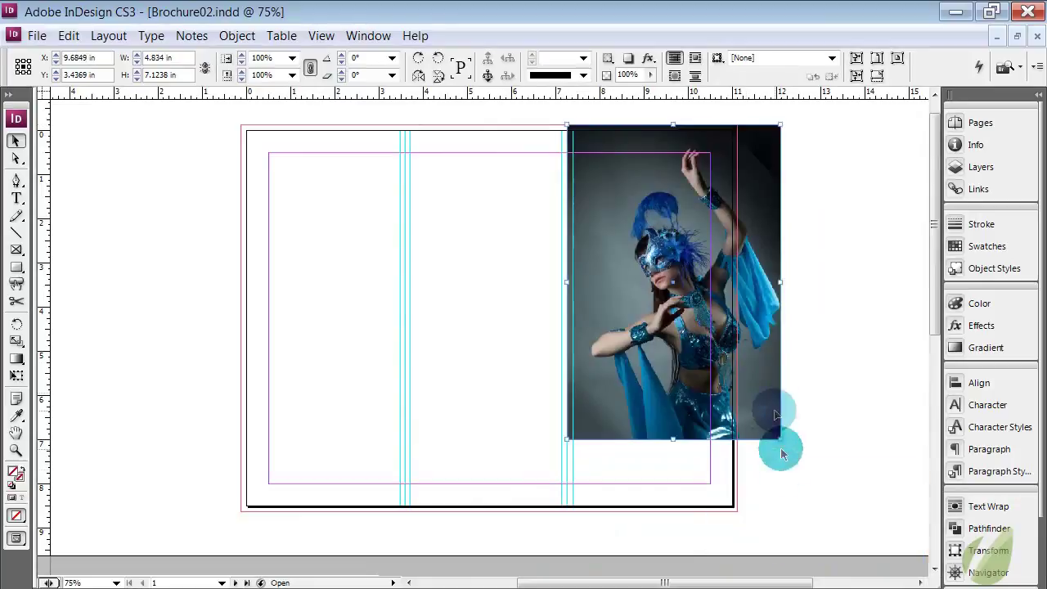
pyautogui.moveTo(778, 440); pyautogui.dragTo(790, 470)
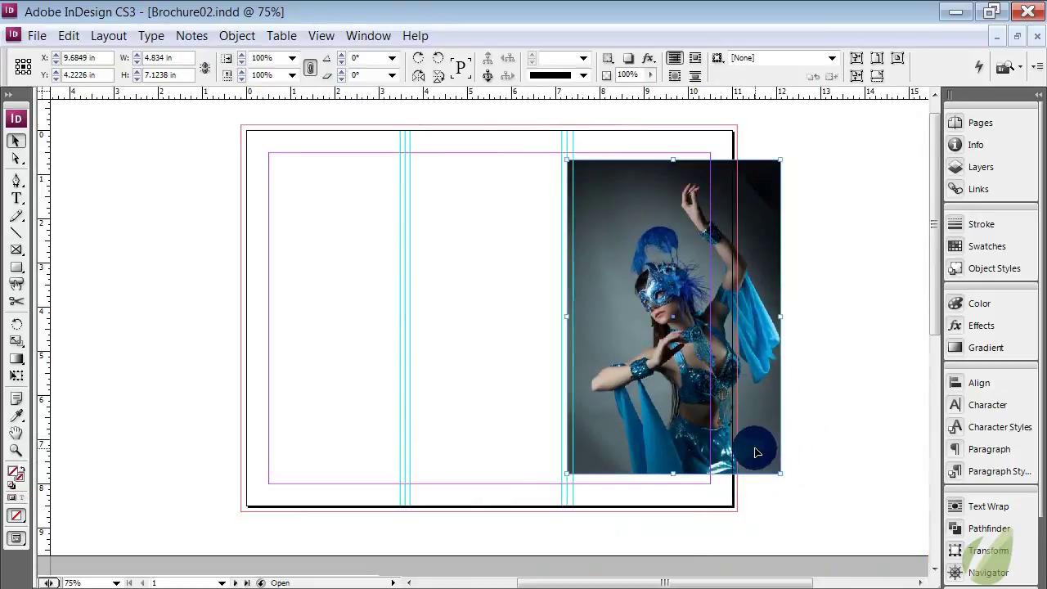
pyautogui.hotkey('ctrl', 'z')
pyautogui.hotkey('ctrl', 'z')
pyautogui.hotkey('ctrl', 'z')
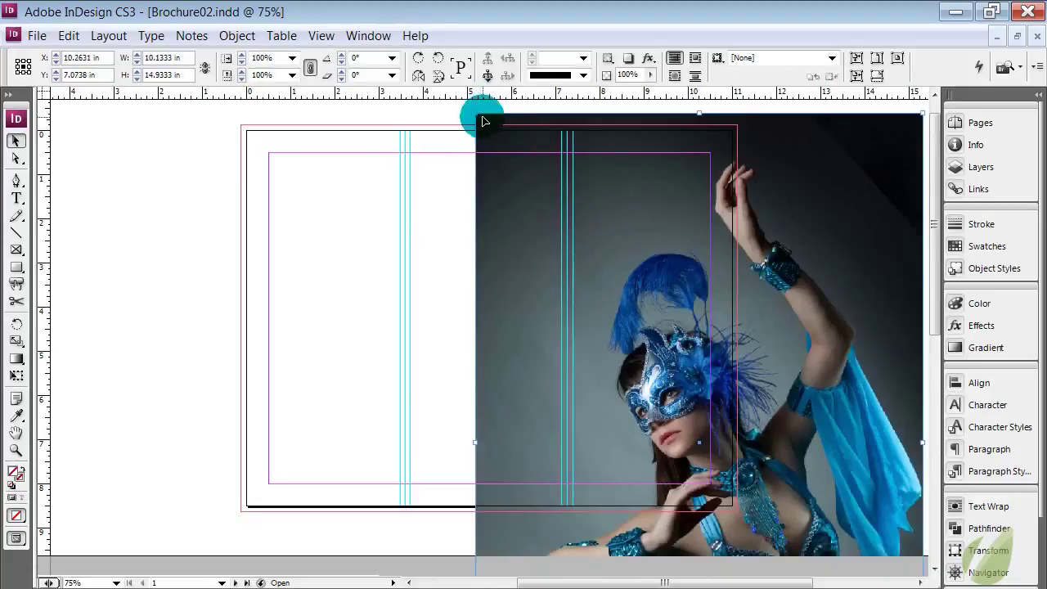
pyautogui.hotkey('ctrl', 'z')
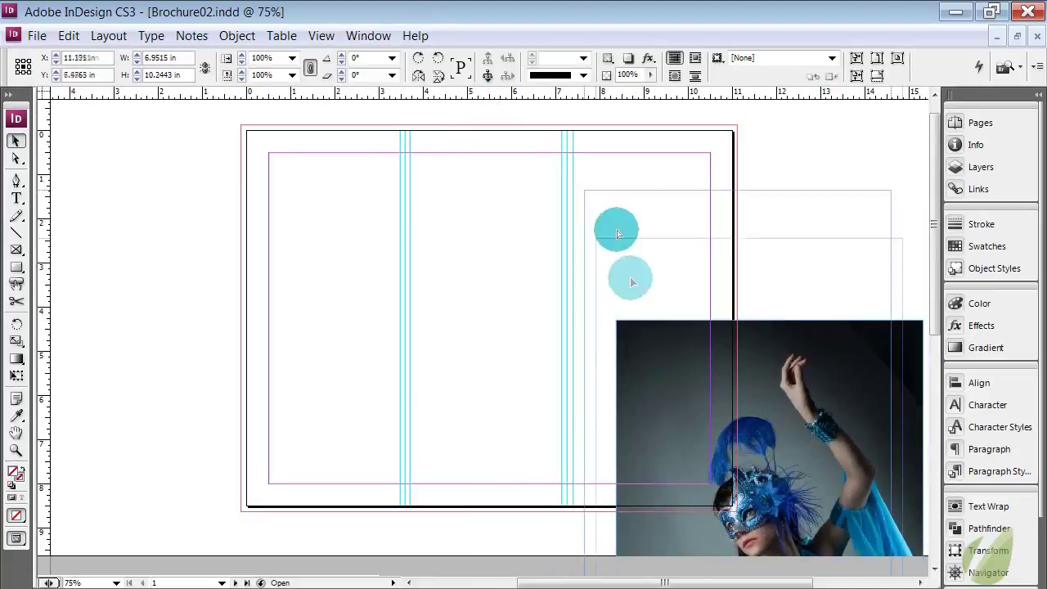
# Scale the photo to page height over the right panel, about 5.99 × 8.83 in.
pyautogui.moveTo(597, 157); pyautogui.dragTo(602, 159)
pyautogui.hotkey('ctrl', '-')
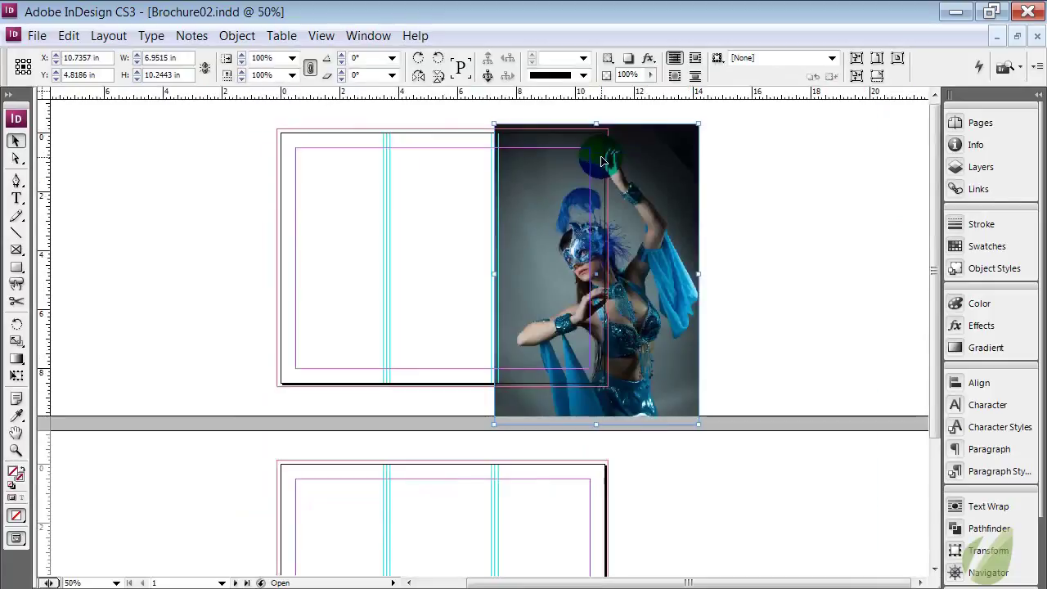
pyautogui.moveTo(693, 424); pyautogui.dragTo(695, 425)
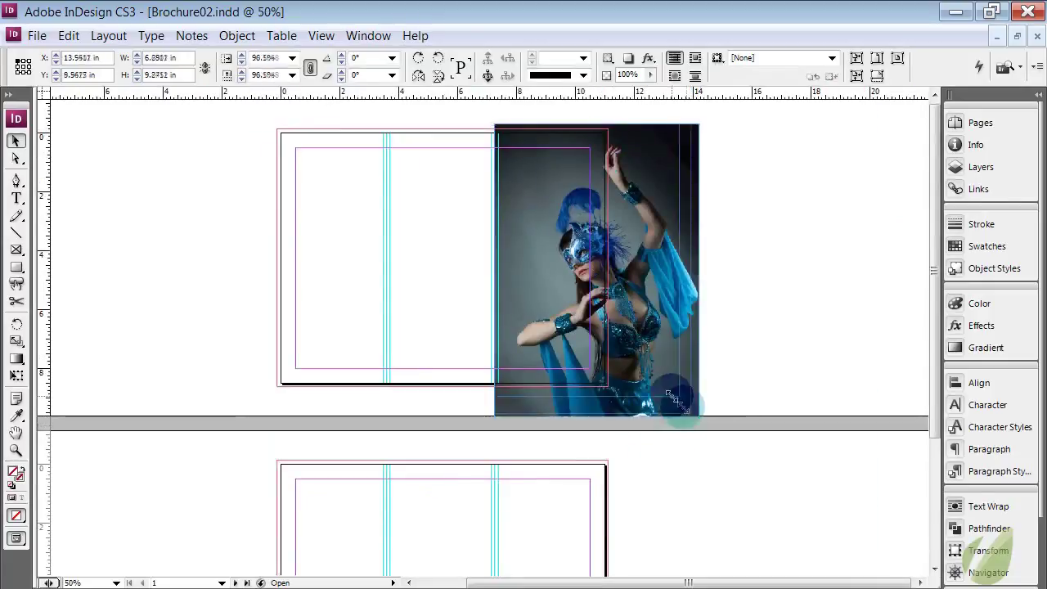
pyautogui.moveTo(671, 395)
pyautogui.mouseDown()
pyautogui.moveTo(666, 380)
pyautogui.moveTo(673, 385)
pyautogui.mouseUp()
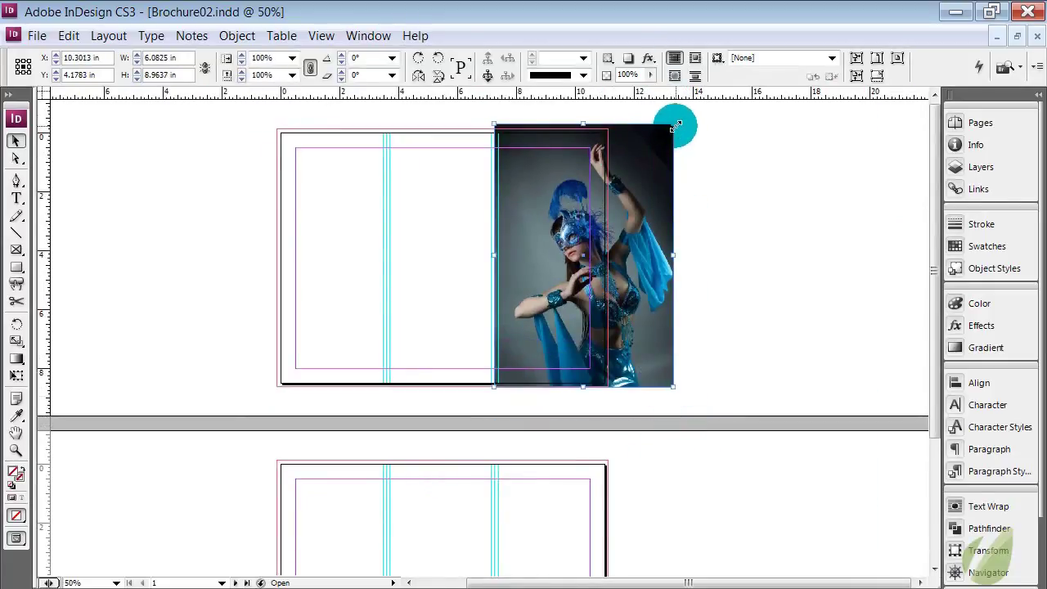
pyautogui.moveTo(676, 126); pyautogui.dragTo(671, 127)
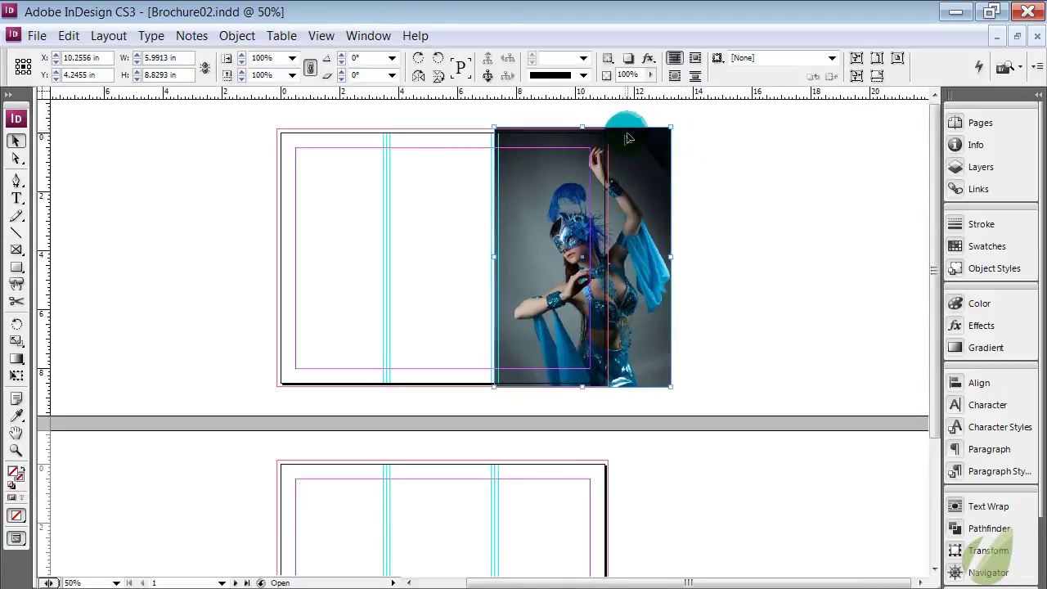
pyautogui.hotkey('ctrl', '=')
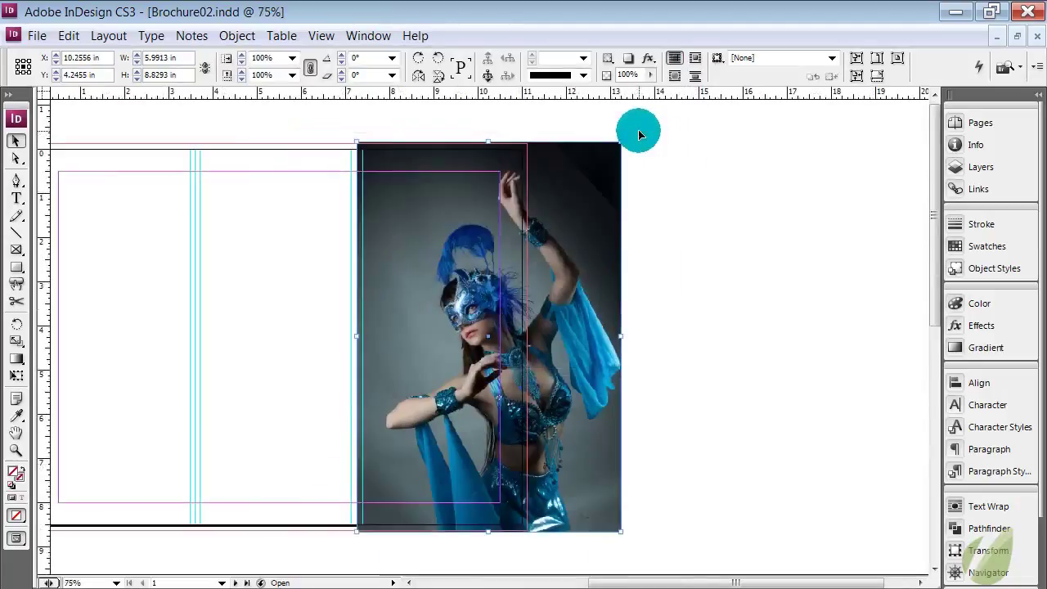
pyautogui.hotkey('ctrl', '=')
pyautogui.scroll(3, 576, 241)
pyautogui.scroll(-3, 596, 346)
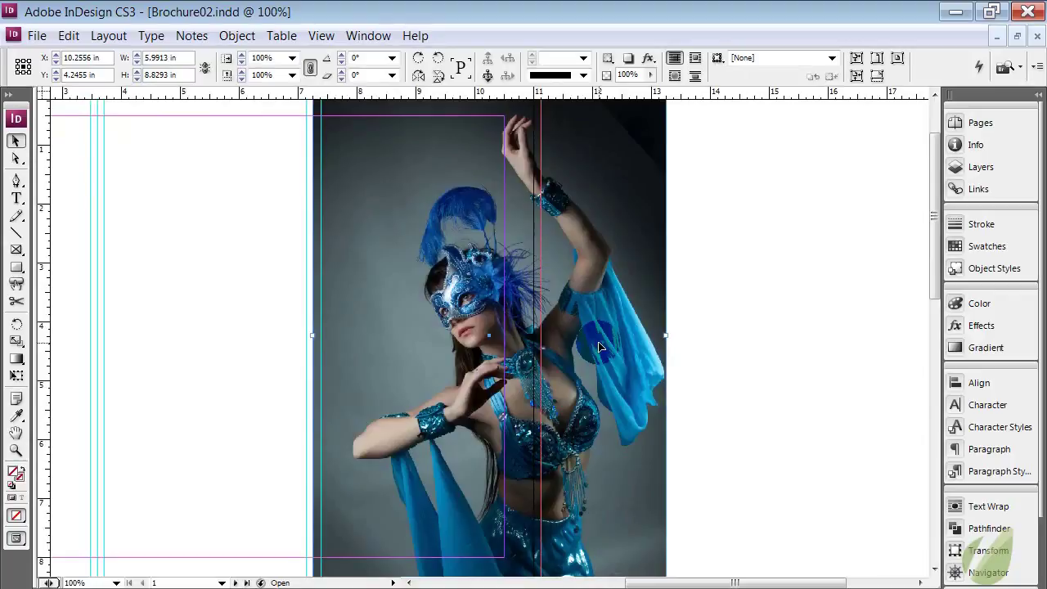
pyautogui.click(734, 303)
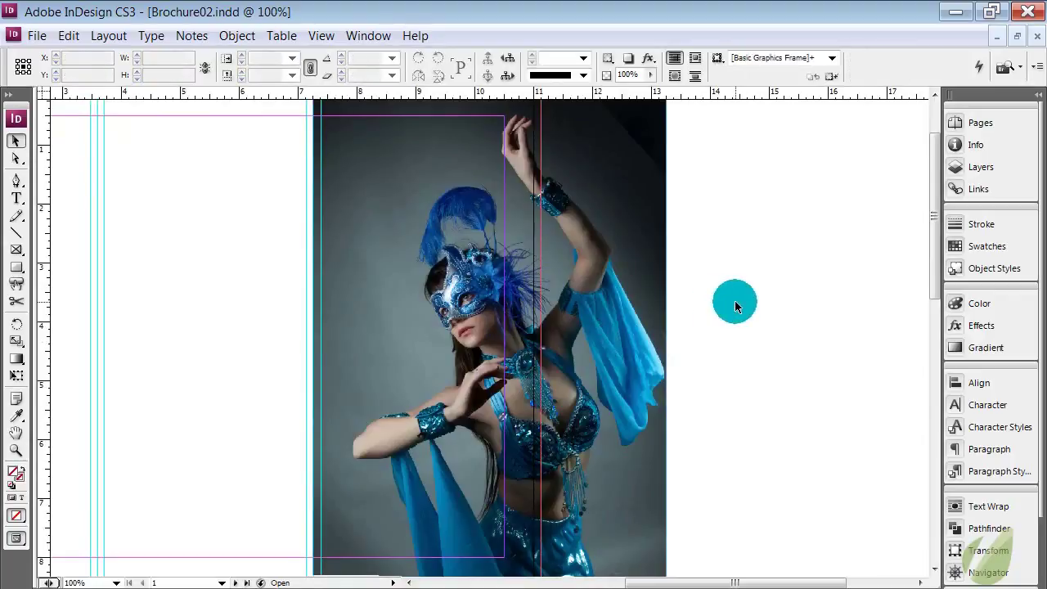
pyautogui.press('w')
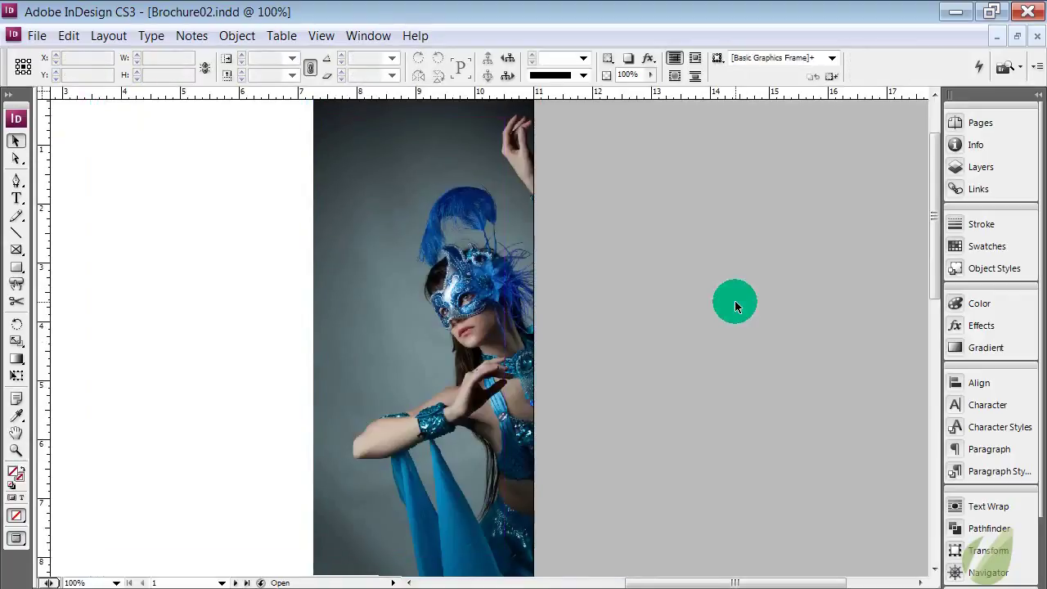
pyautogui.scroll(-2, 734, 306)
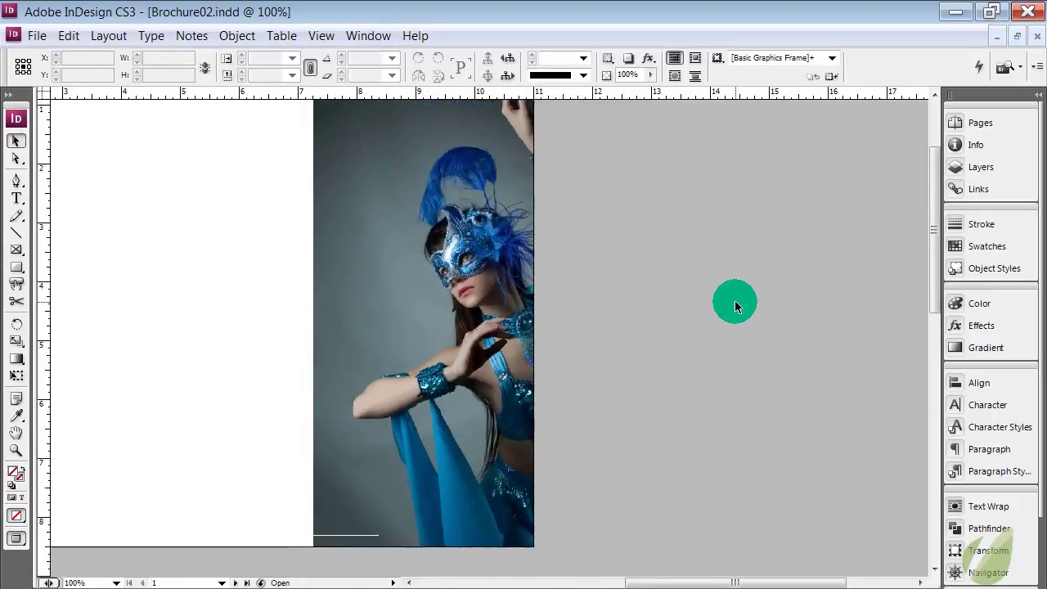
pyautogui.scroll(5, 734, 306)
pyautogui.scroll(-7, 734, 306)
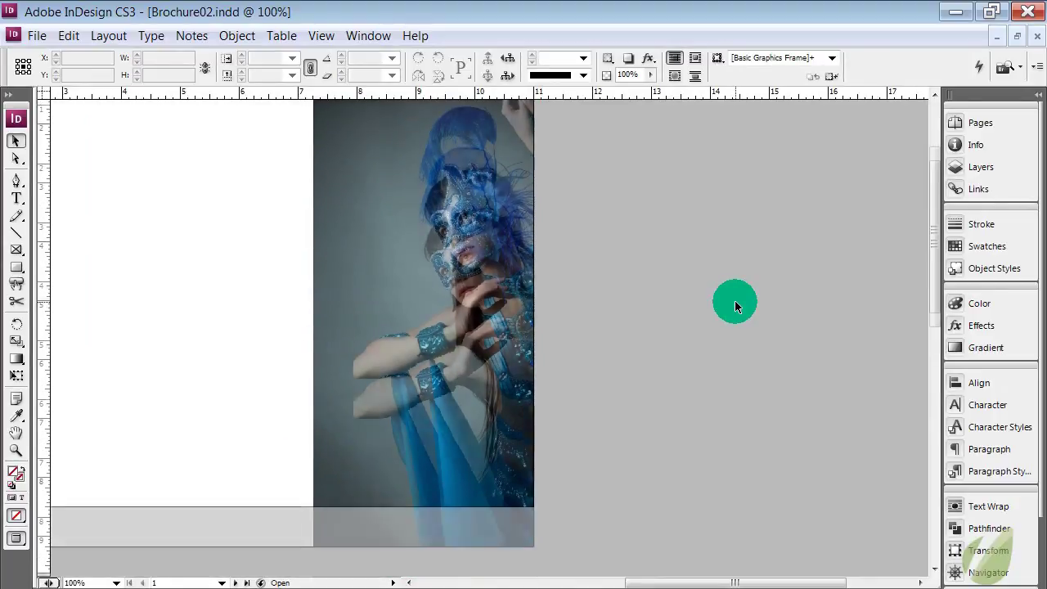
pyautogui.scroll(2, 734, 306)
pyautogui.scroll(2, 735, 306)
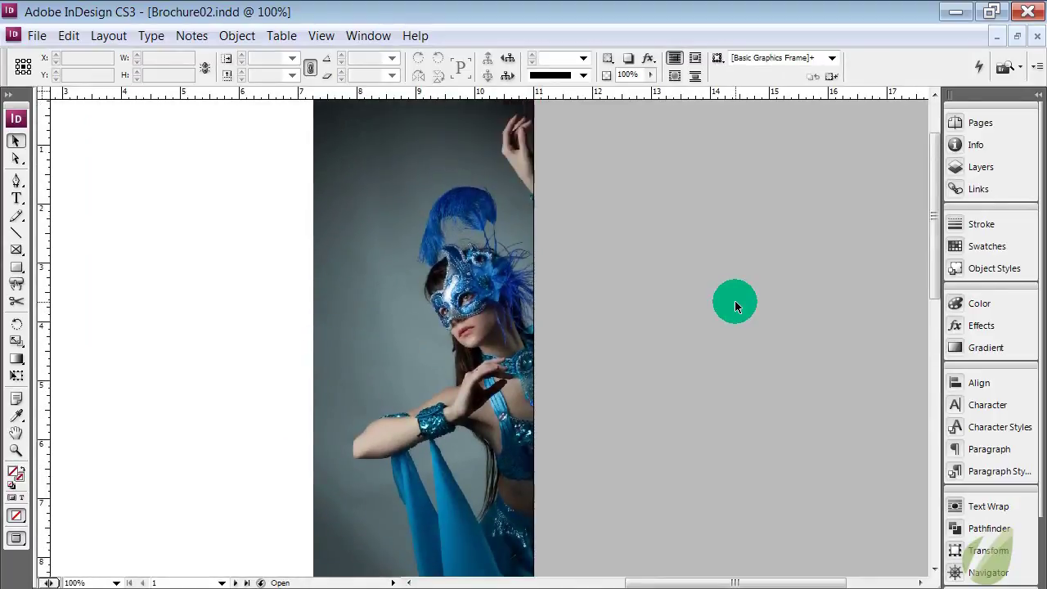
pyautogui.press('w')
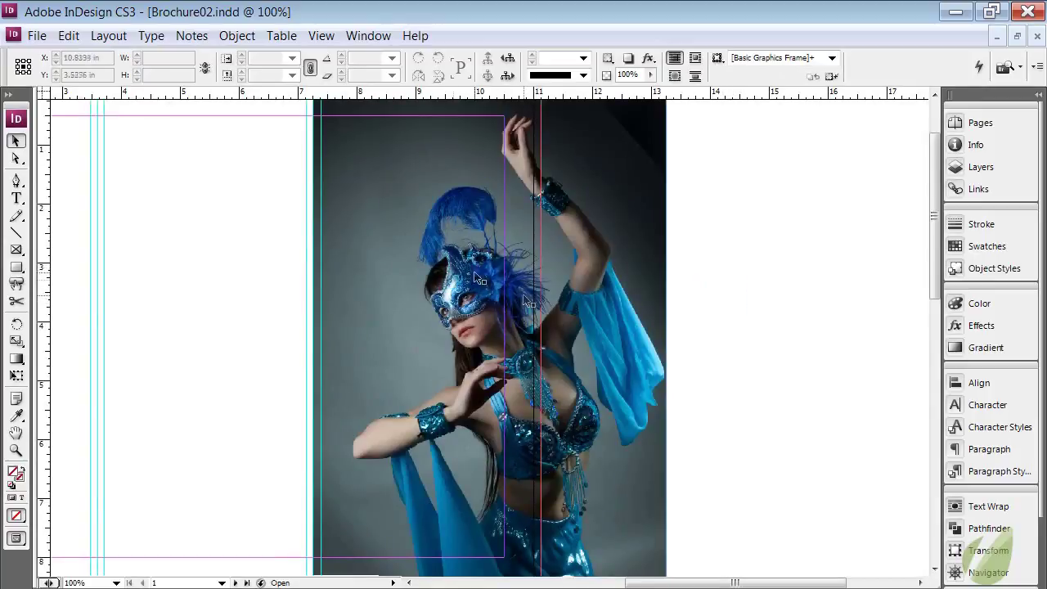
# Nudge the dancer photo left and switch to Preview mode without guides.
pyautogui.click(634, 346)
pyautogui.click(795, 405)
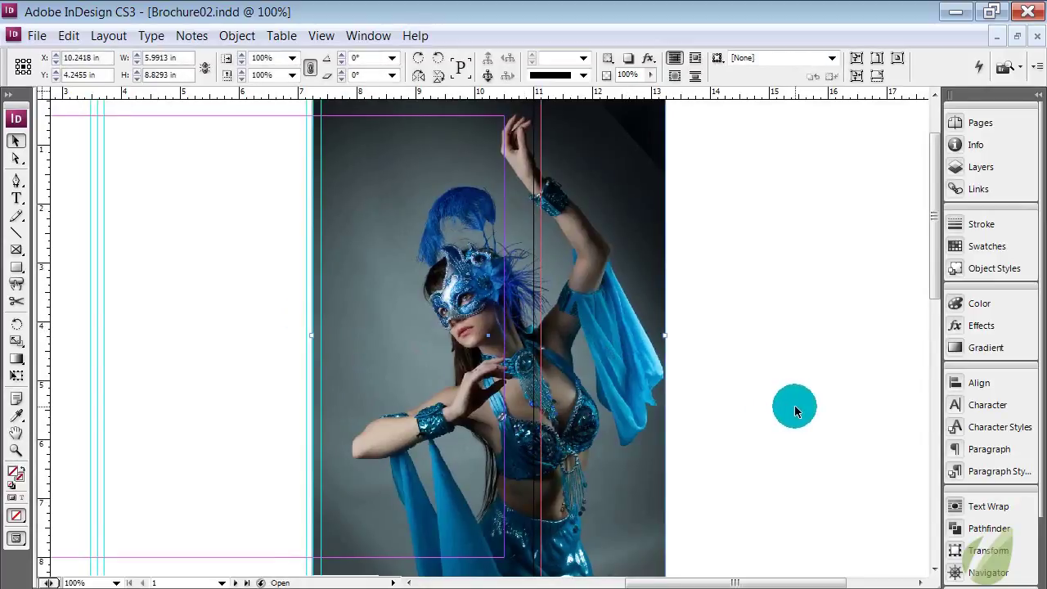
pyautogui.hotkey('shift', 'Left')
pyautogui.hotkey('shift', 'Left')
pyautogui.hotkey('shift', 'Left')
pyautogui.hotkey('shift', 'Left')
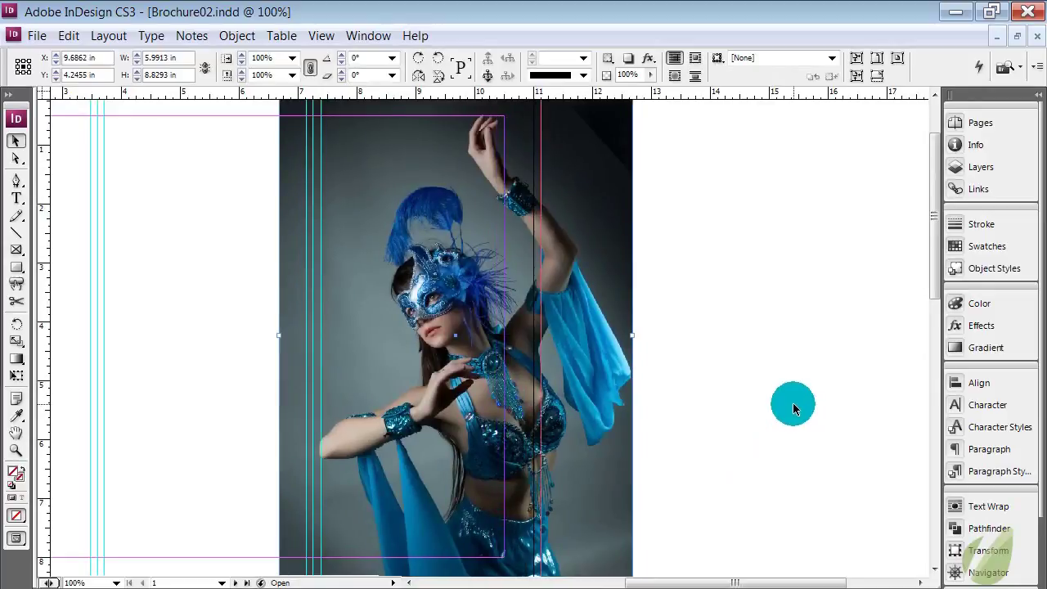
pyautogui.hotkey('shift', 'Left')
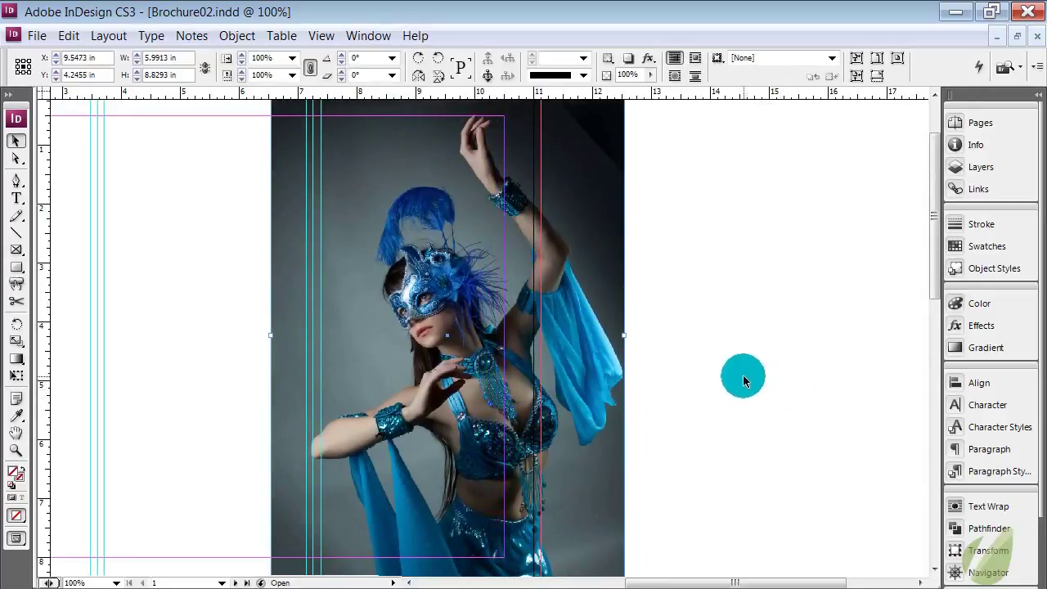
pyautogui.press('w')
pyautogui.press('w')
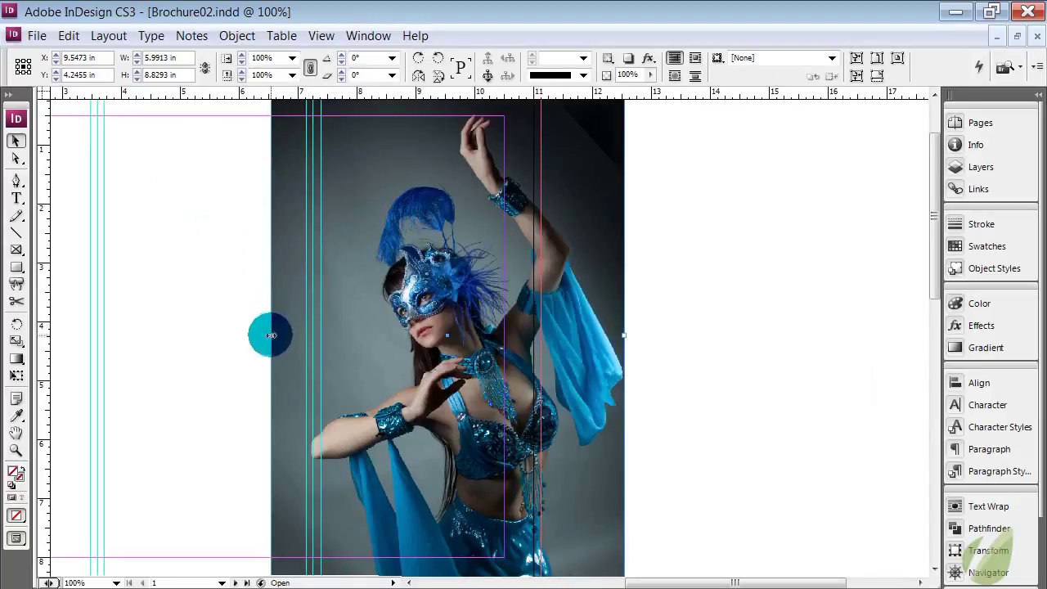
# Crop the photo frame's left and right sides inward to a 3.865-inch-wide panel.
pyautogui.moveTo(271, 337); pyautogui.dragTo(316, 343)
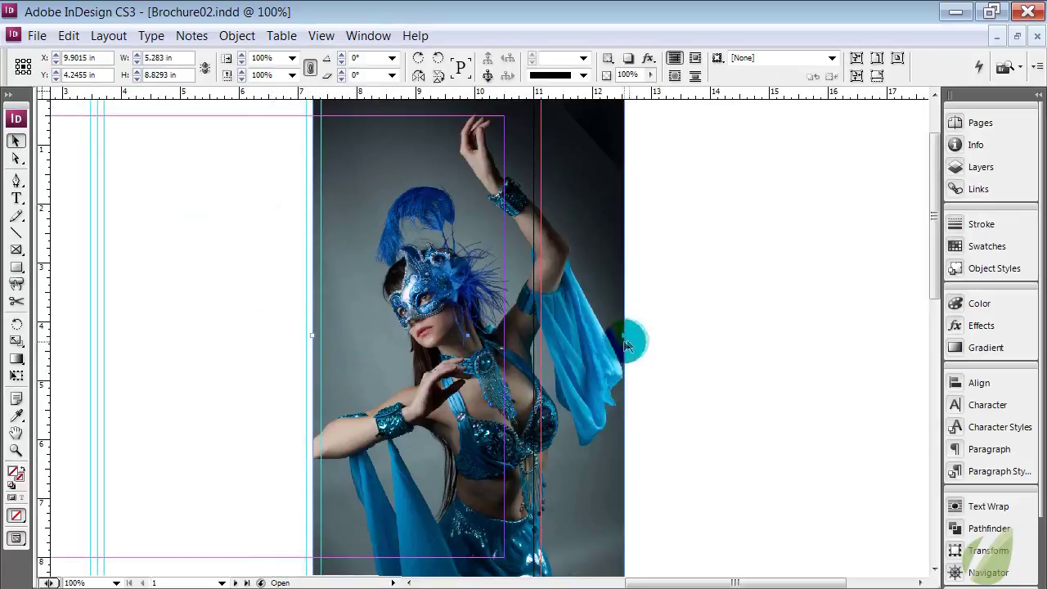
pyautogui.moveTo(625, 334); pyautogui.dragTo(541, 366)
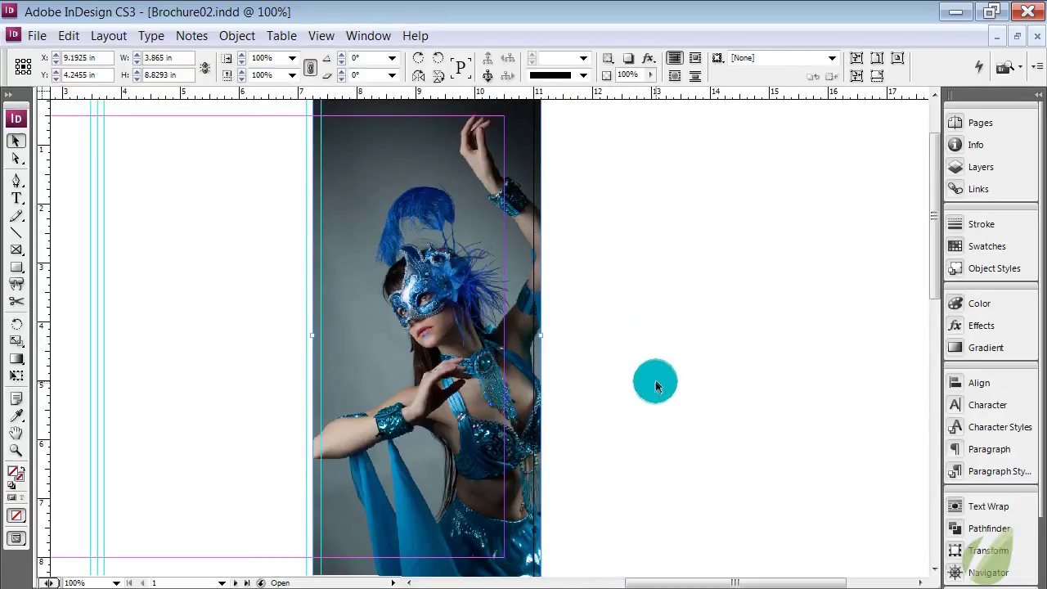
pyautogui.click(651, 376)
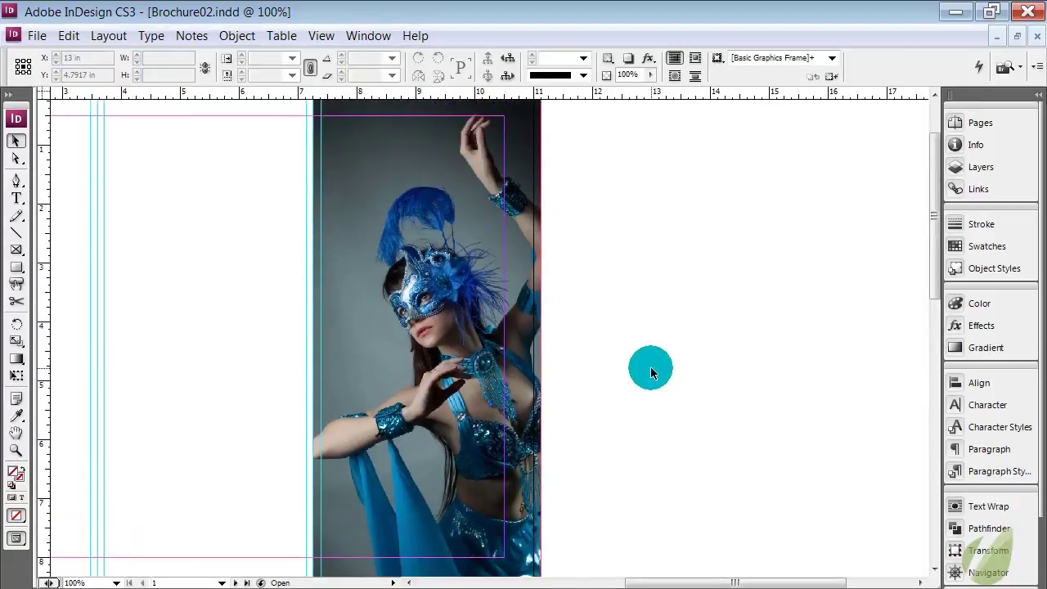
pyautogui.scroll(-1, 650, 366)
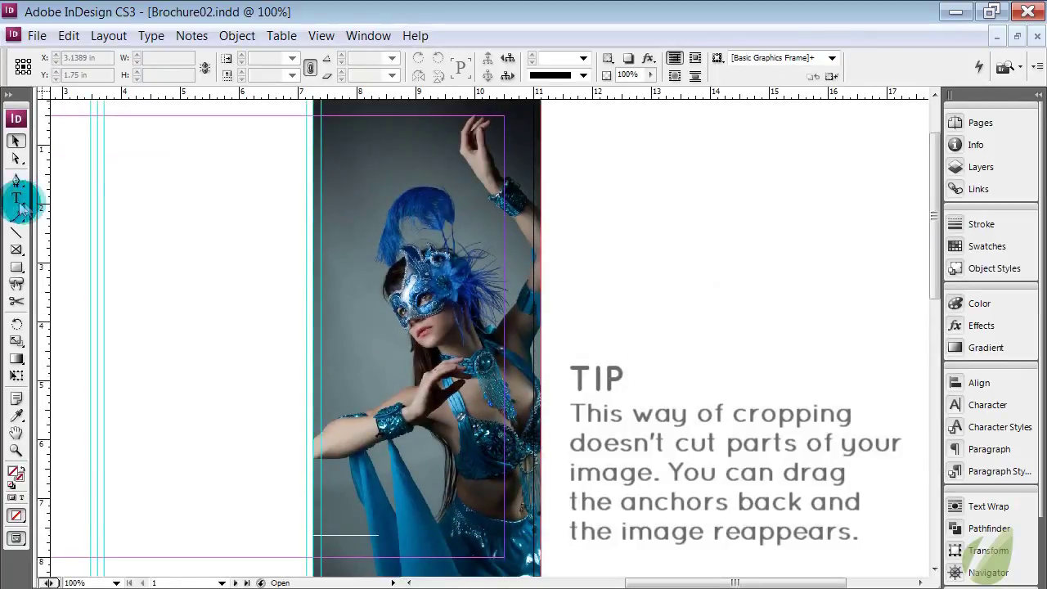
# Create a text frame reading 'Dance' at 20 pt and fit the frame to the word.
pyautogui.click(17, 199)
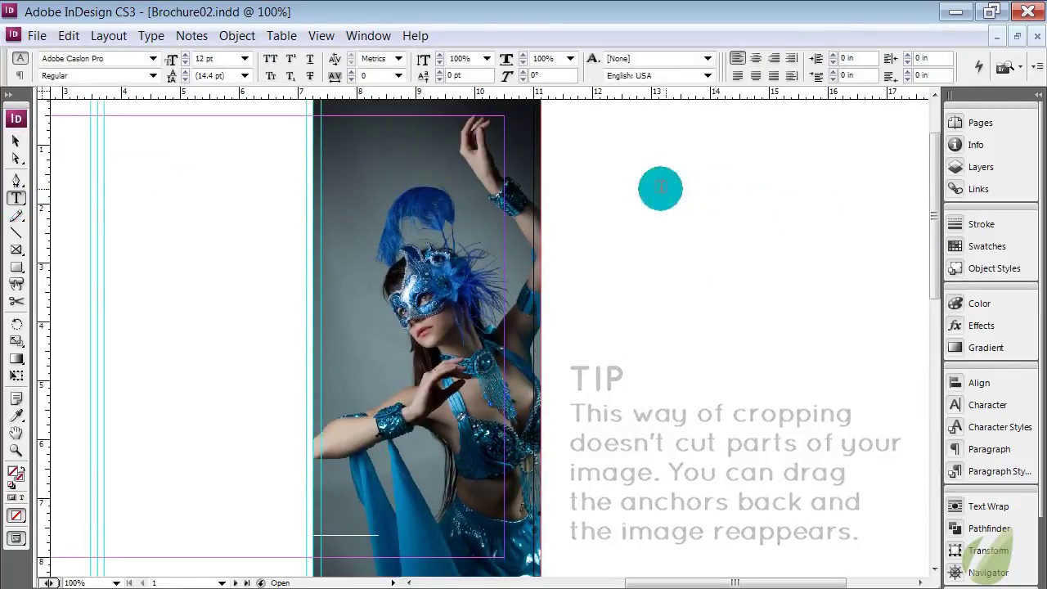
pyautogui.moveTo(587, 167); pyautogui.dragTo(748, 282)
pyautogui.write('Dam')
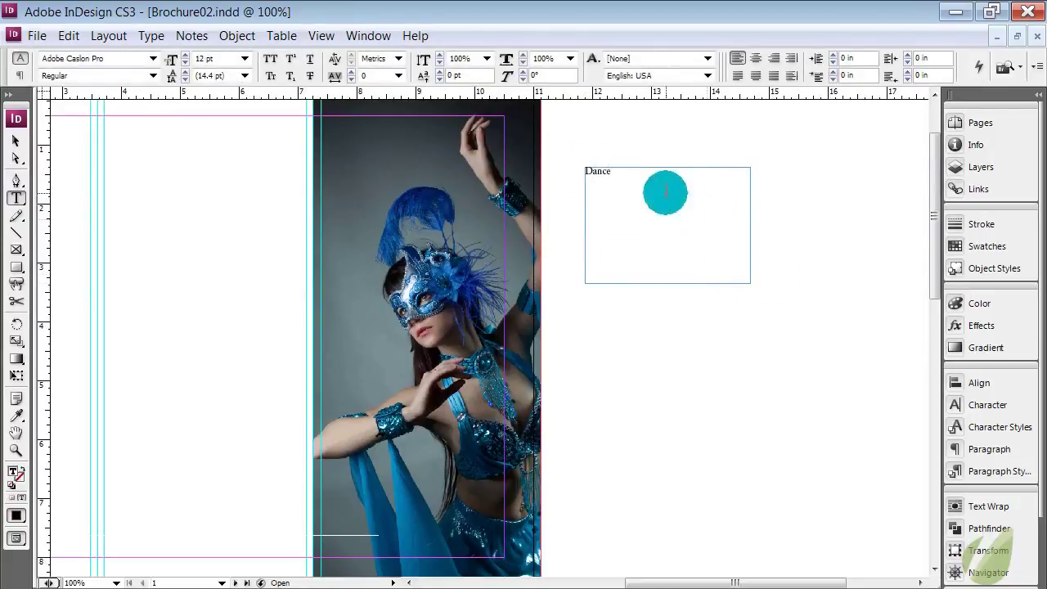
pyautogui.moveTo(612, 171); pyautogui.dragTo(583, 175)
pyautogui.tripleClick(234, 58)
pyautogui.write('20')
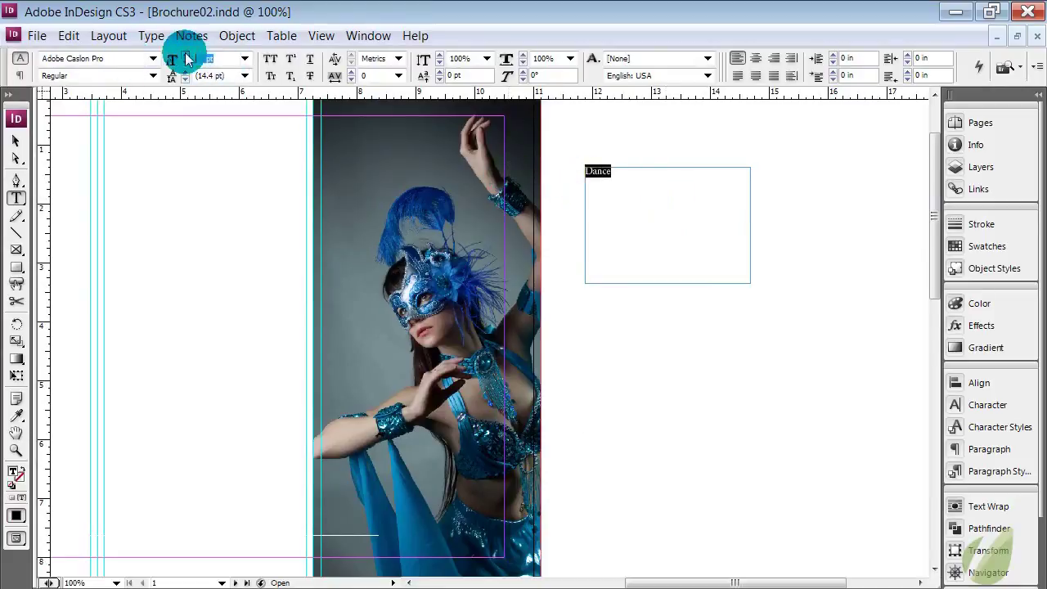
pyautogui.press('Return')
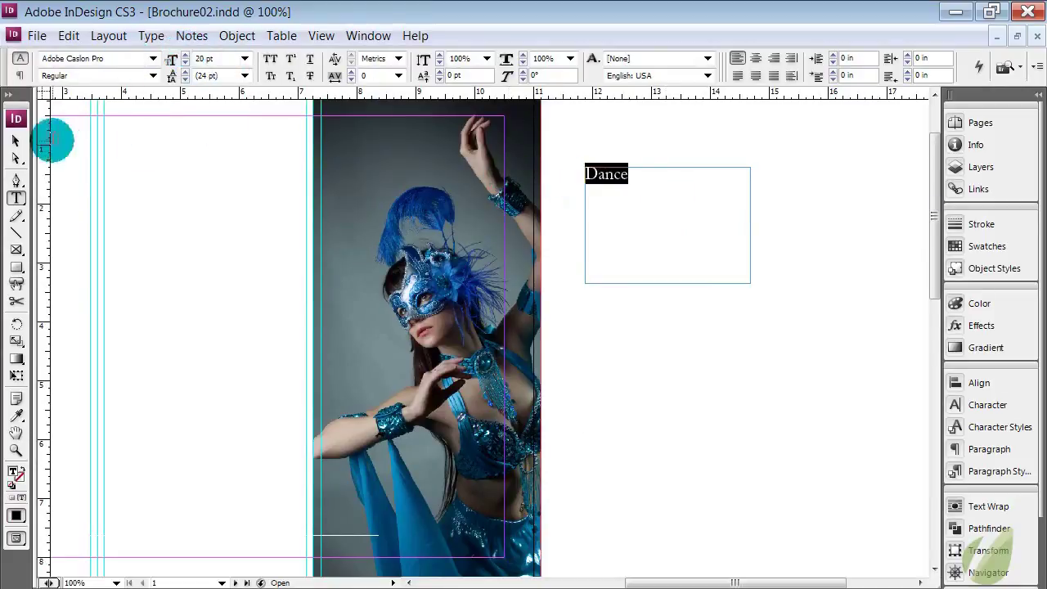
pyautogui.click(15, 141)
pyautogui.moveTo(747, 282); pyautogui.dragTo(657, 195)
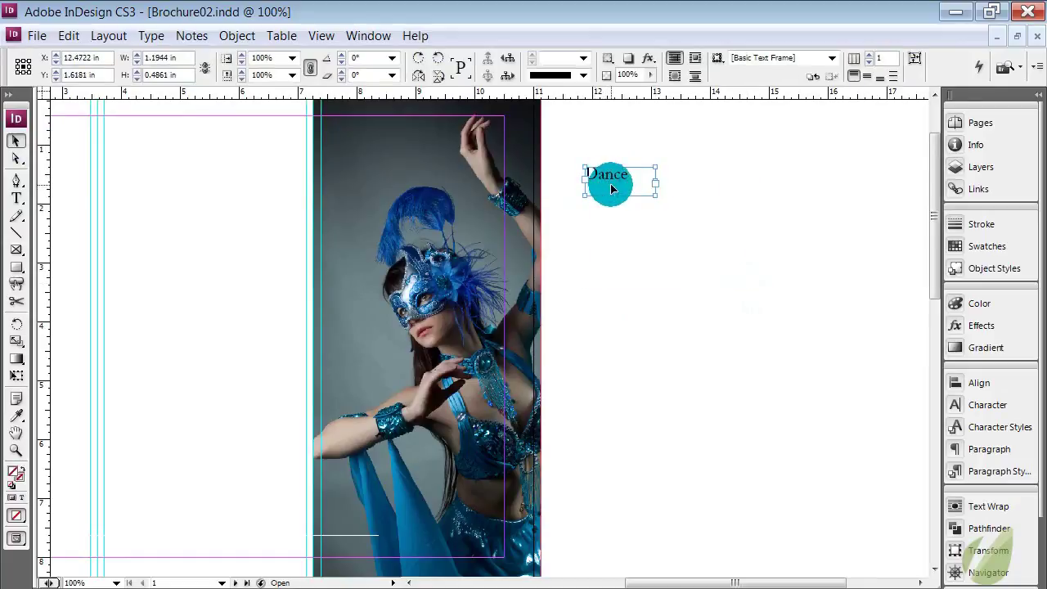
# Duplicate the Dance frame, retype it as 'Studio', and fit the frame.
pyautogui.moveTo(612, 189); pyautogui.dragTo(696, 305)
pyautogui.doubleClick(650, 262)
pyautogui.write('ST')
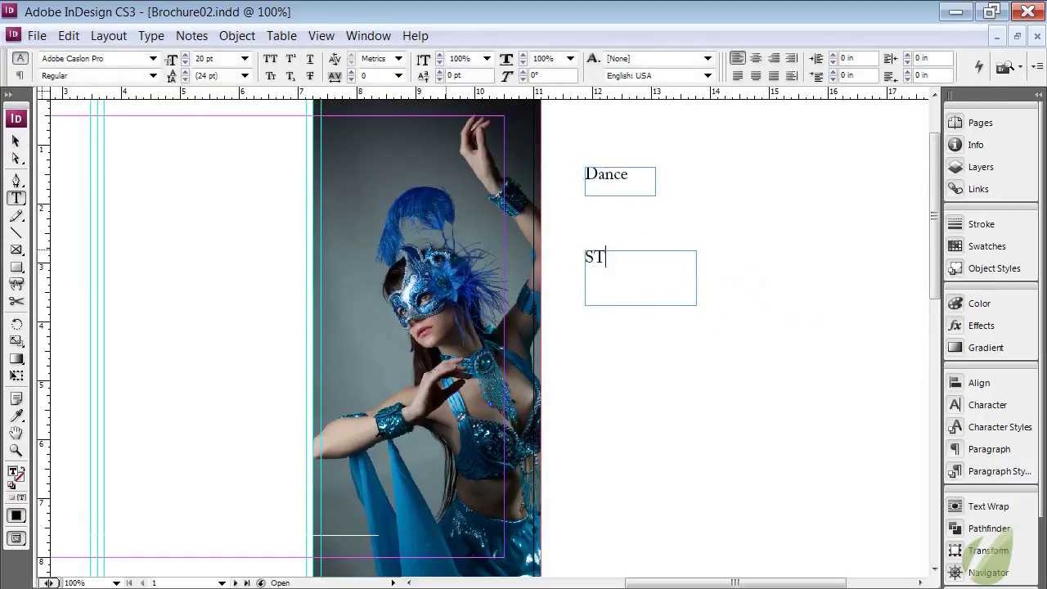
pyautogui.write('udio')
pyautogui.press('BackSpace')
pyautogui.press('BackSpace')
pyautogui.press('BackSpace')
pyautogui.press('BackSpace')
pyautogui.press('BackSpace')
pyautogui.write('tudio')
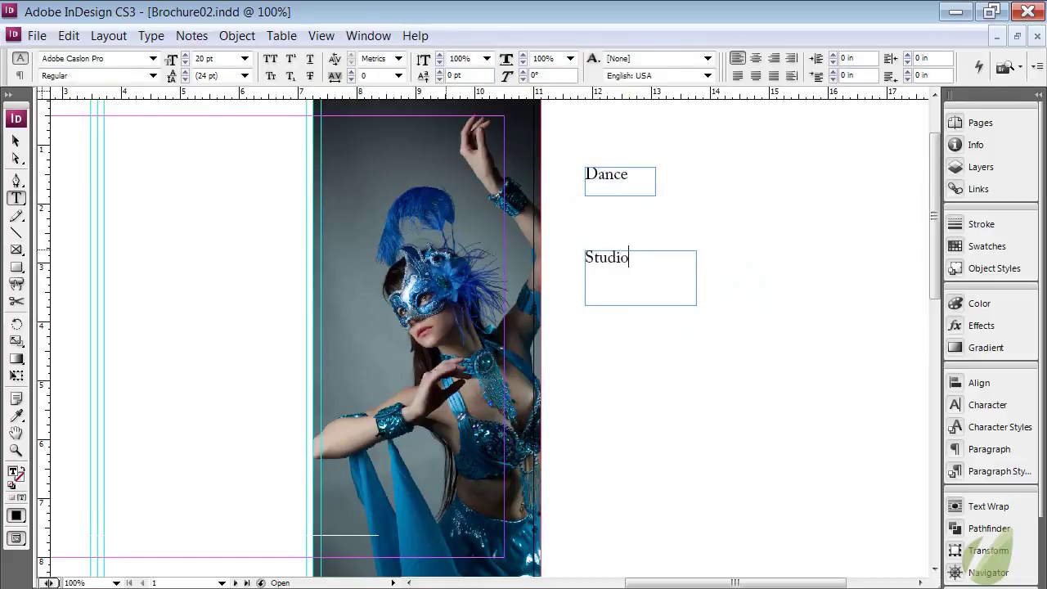
pyautogui.click(24, 143)
pyautogui.moveTo(692, 299); pyautogui.dragTo(669, 231)
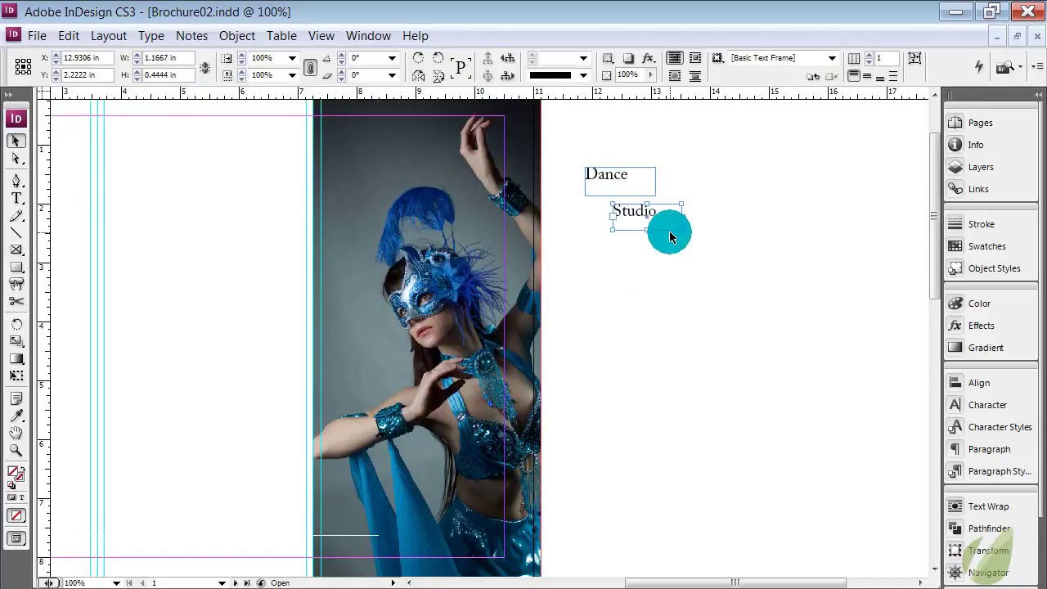
# Move the Dance and Studio frames onto the top of the dancer photo.
pyautogui.moveTo(635, 186); pyautogui.dragTo(385, 148)
pyautogui.moveTo(631, 211); pyautogui.dragTo(362, 166)
pyautogui.click(691, 265)
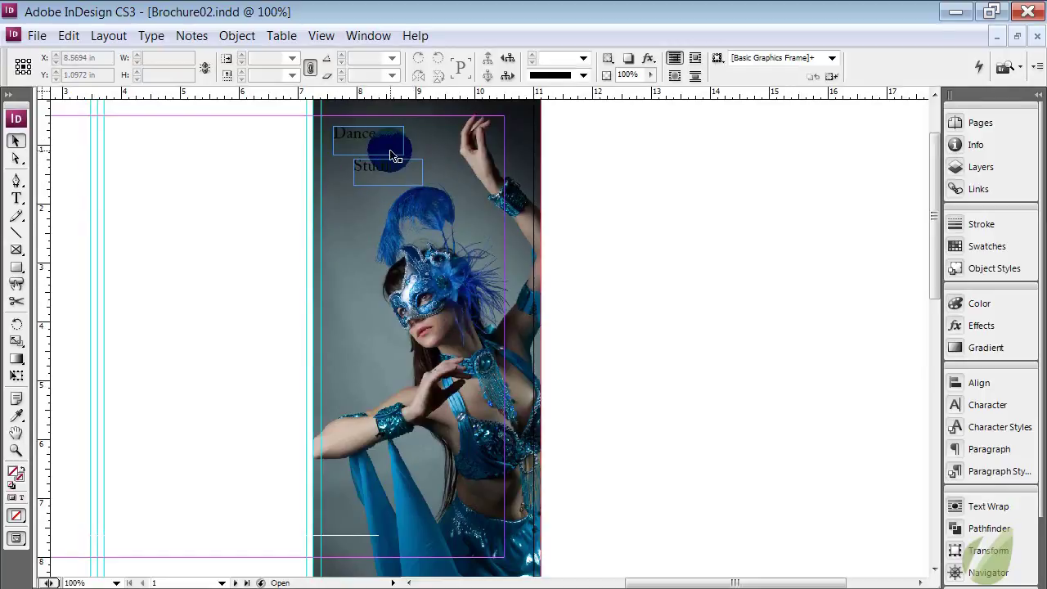
# Tuck the Studio frame just below and slightly right of Dance.
pyautogui.moveTo(386, 175)
pyautogui.mouseDown()
pyautogui.moveTo(425, 378)
pyautogui.moveTo(409, 409)
pyautogui.moveTo(372, 429)
pyautogui.moveTo(397, 200)
pyautogui.moveTo(389, 162)
pyautogui.mouseUp()
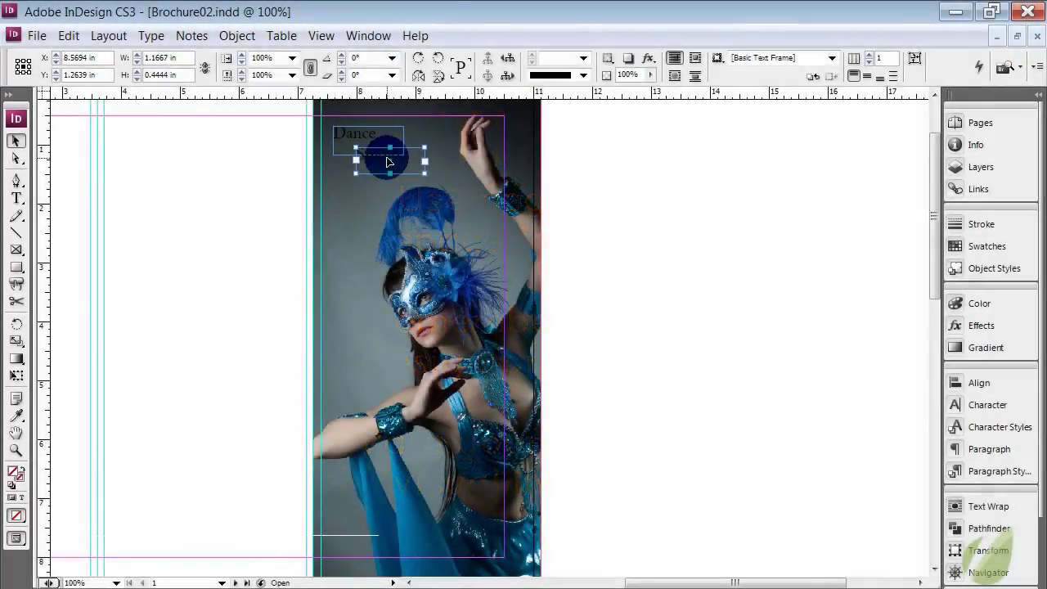
pyautogui.click(537, 156)
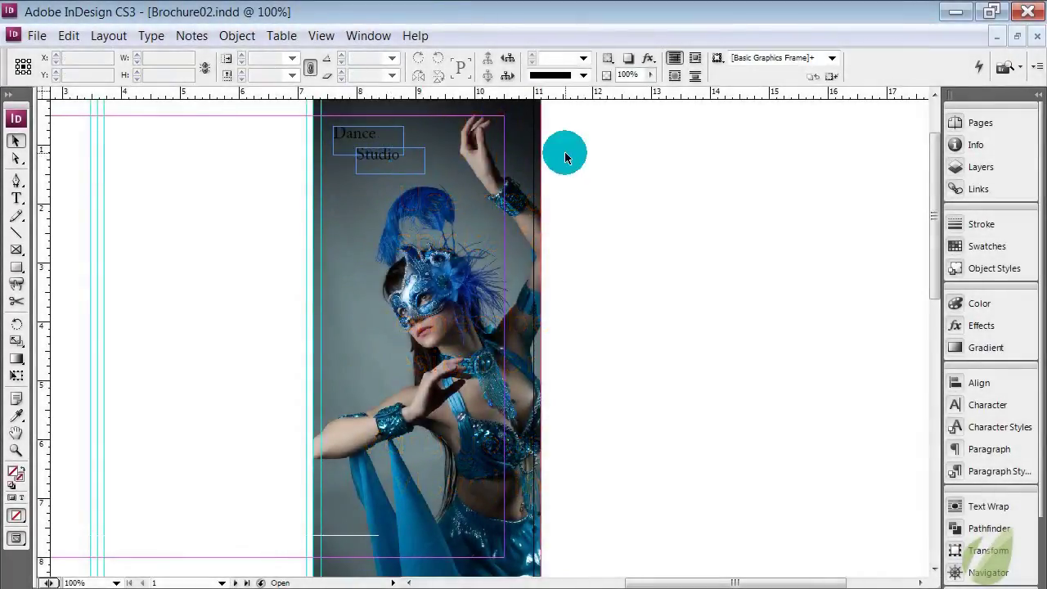
pyautogui.click(484, 132)
pyautogui.moveTo(483, 131); pyautogui.dragTo(420, 112)
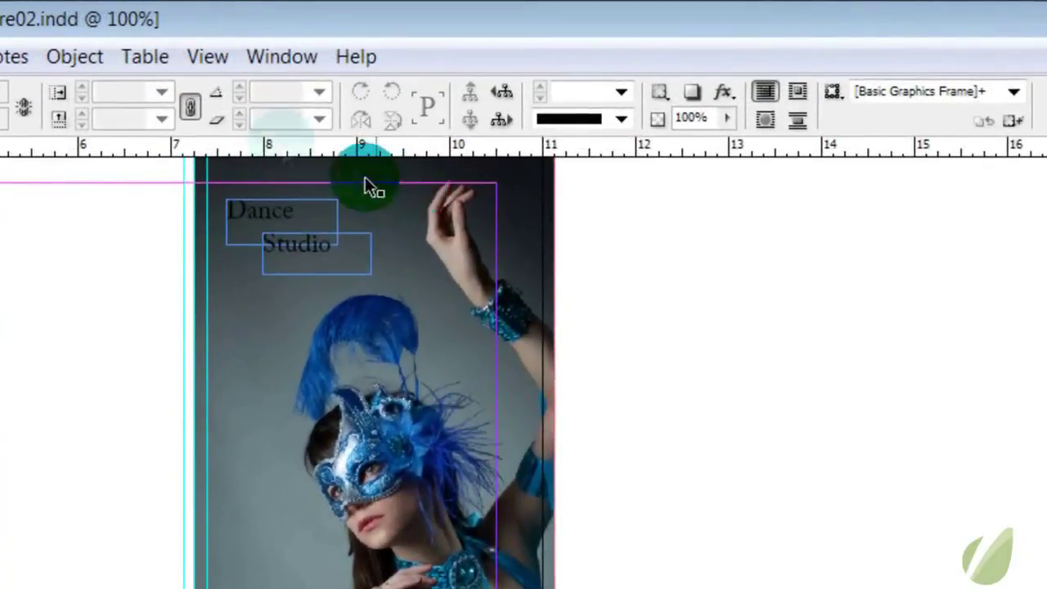
# Turn on View > Overprint Preview.
pyautogui.moveTo(365, 176); pyautogui.dragTo(360, 172)
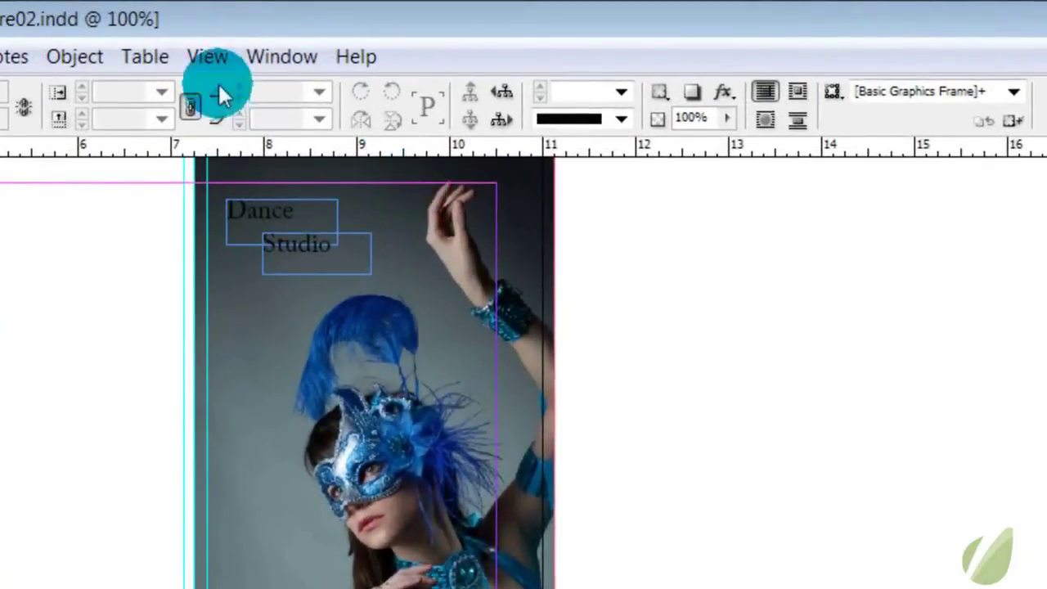
pyautogui.click(217, 58)
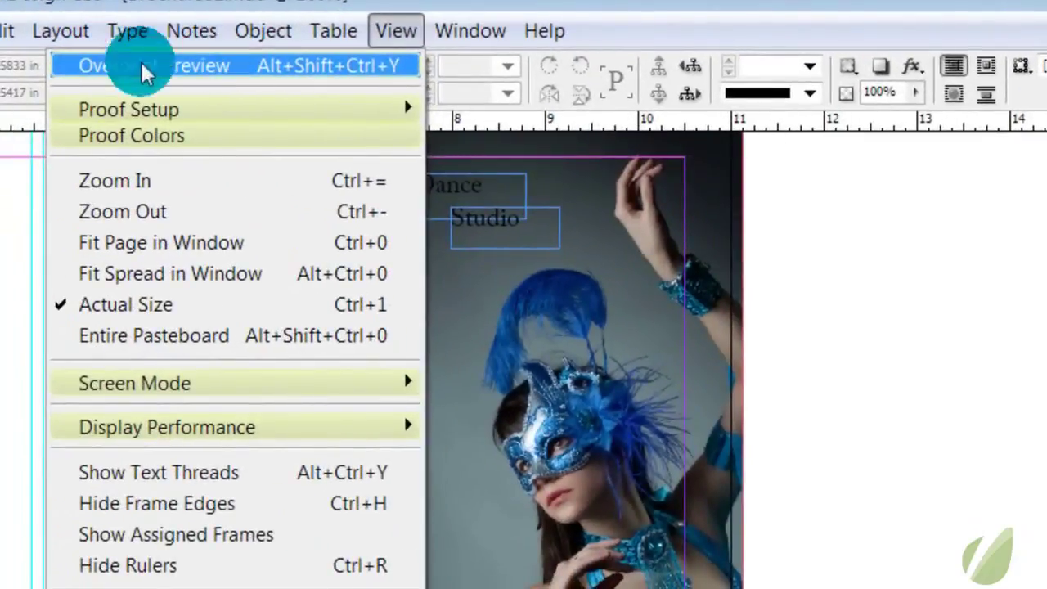
pyautogui.click(197, 74)
# Select the Studio frame and its word Studio for editing.
pyautogui.click(503, 217)
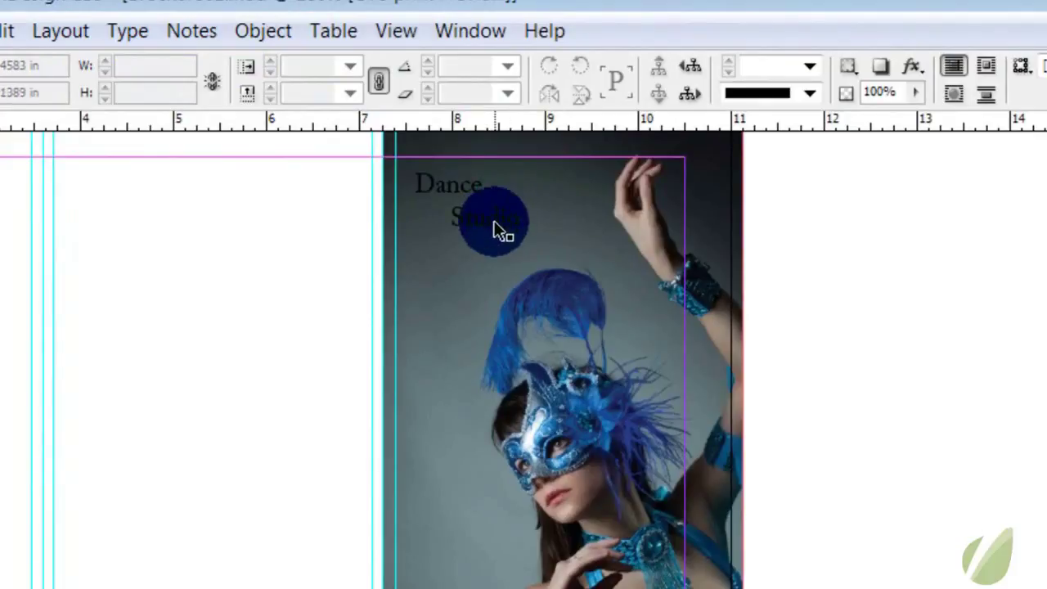
pyautogui.click(499, 228)
pyautogui.moveTo(499, 228)
pyautogui.mouseDown()
pyautogui.moveTo(430, 185)
pyautogui.moveTo(523, 234)
pyautogui.moveTo(509, 235)
pyautogui.mouseUp()
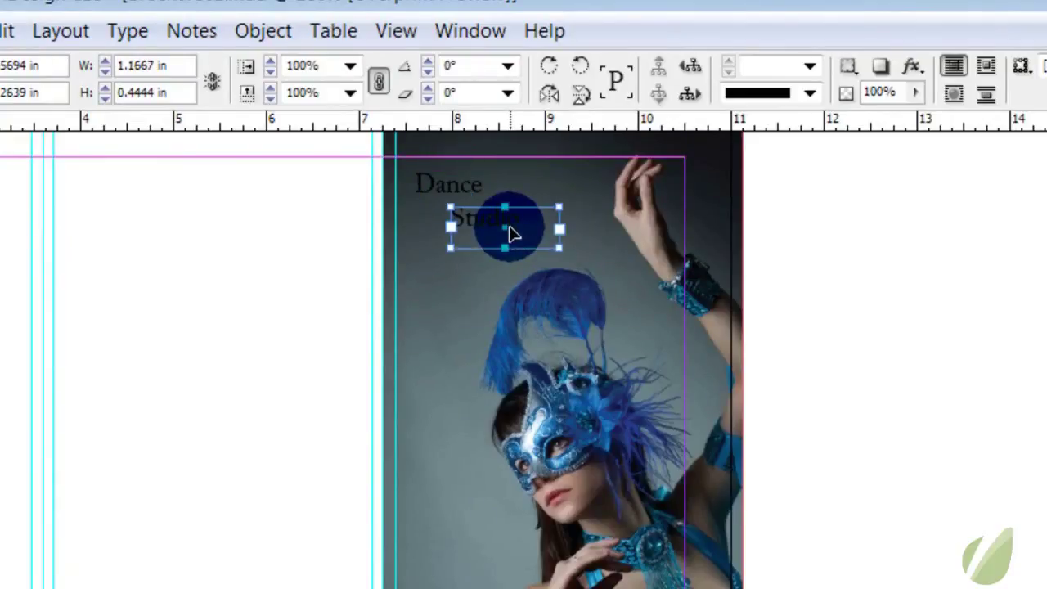
pyautogui.doubleClick(531, 234)
pyautogui.moveTo(444, 222)
pyautogui.mouseDown()
pyautogui.moveTo(552, 221)
pyautogui.moveTo(540, 200)
pyautogui.moveTo(461, 203)
pyautogui.mouseUp()
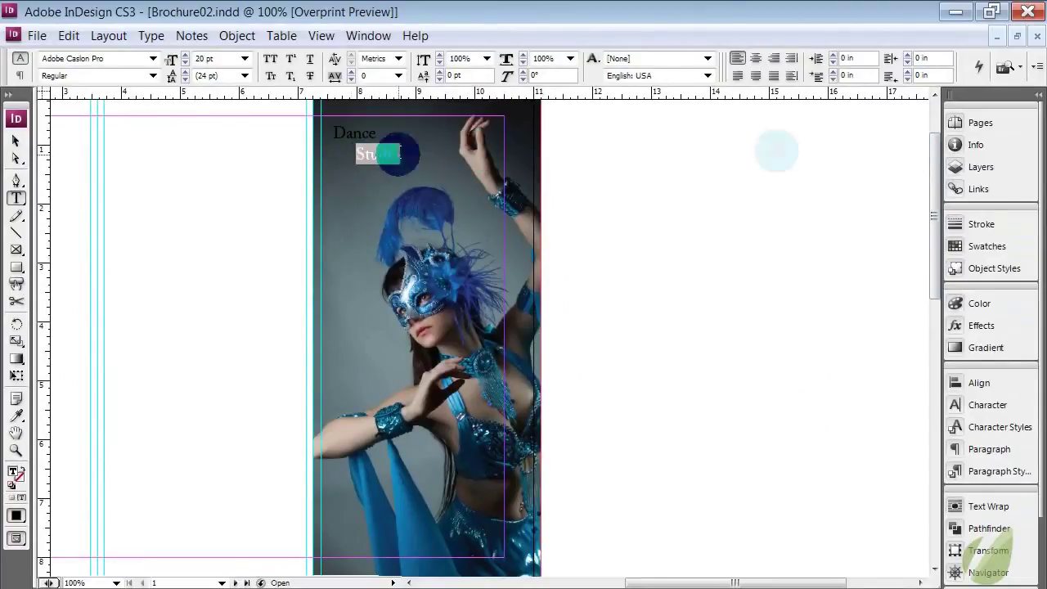
# Colour both 'Studio' and 'Dance' with the [Paper] swatch so they read white.
pyautogui.click(982, 246)
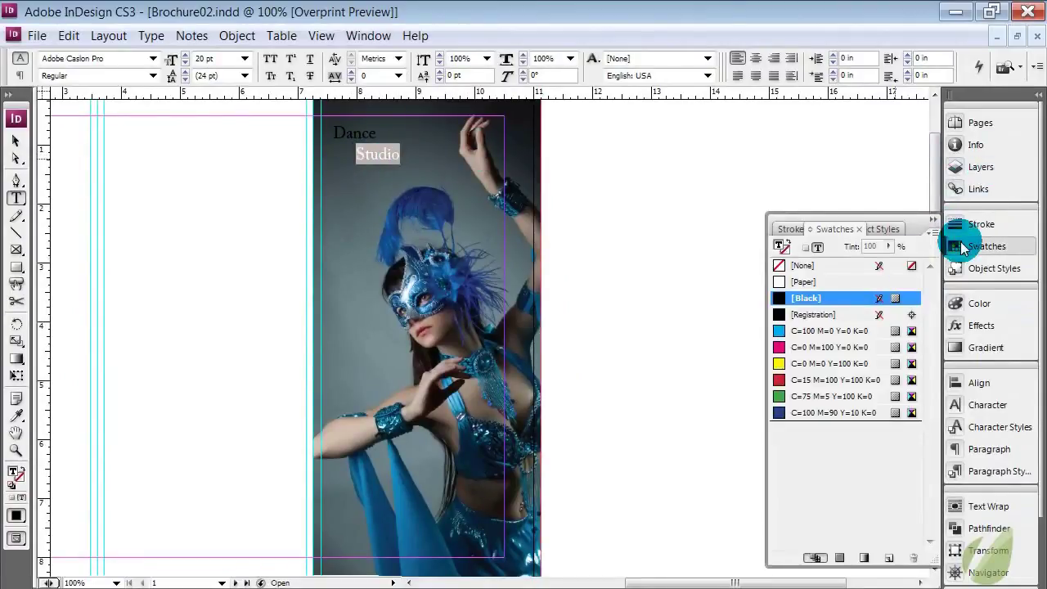
pyautogui.click(788, 298)
pyautogui.click(785, 281)
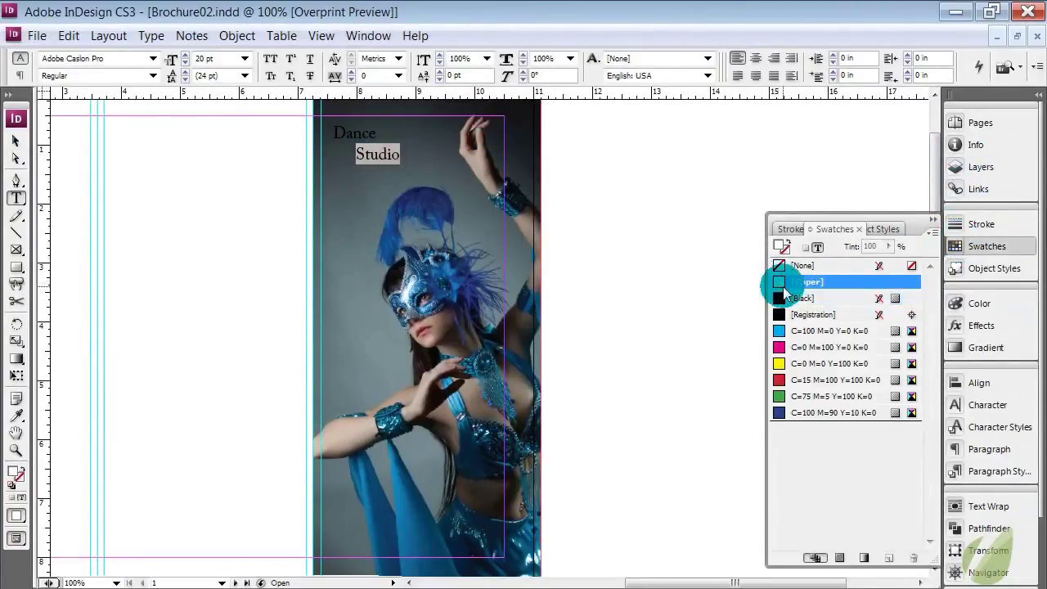
pyautogui.click(15, 140)
pyautogui.click(668, 238)
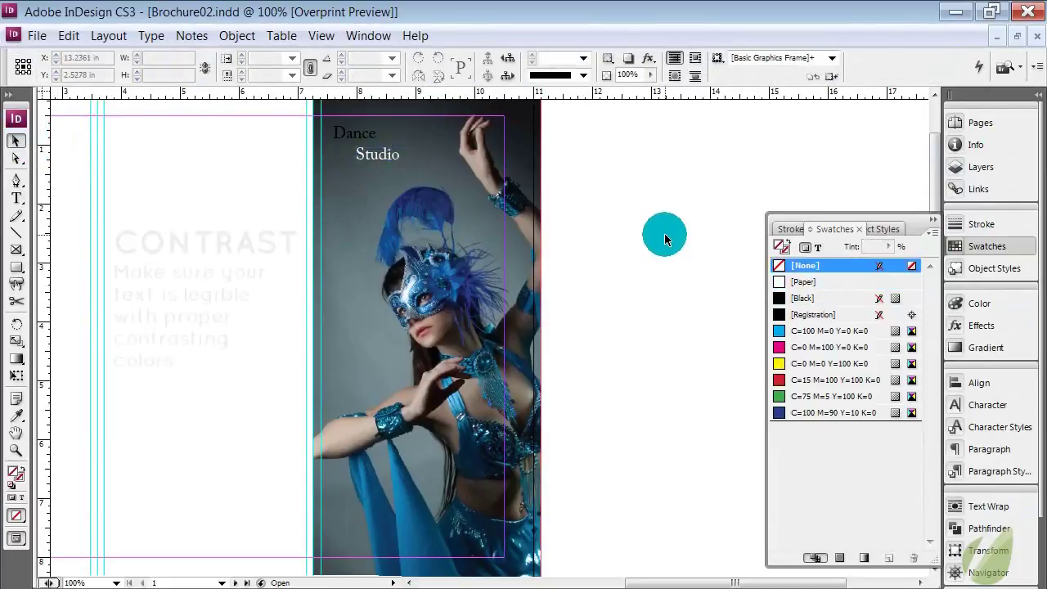
pyautogui.doubleClick(386, 135)
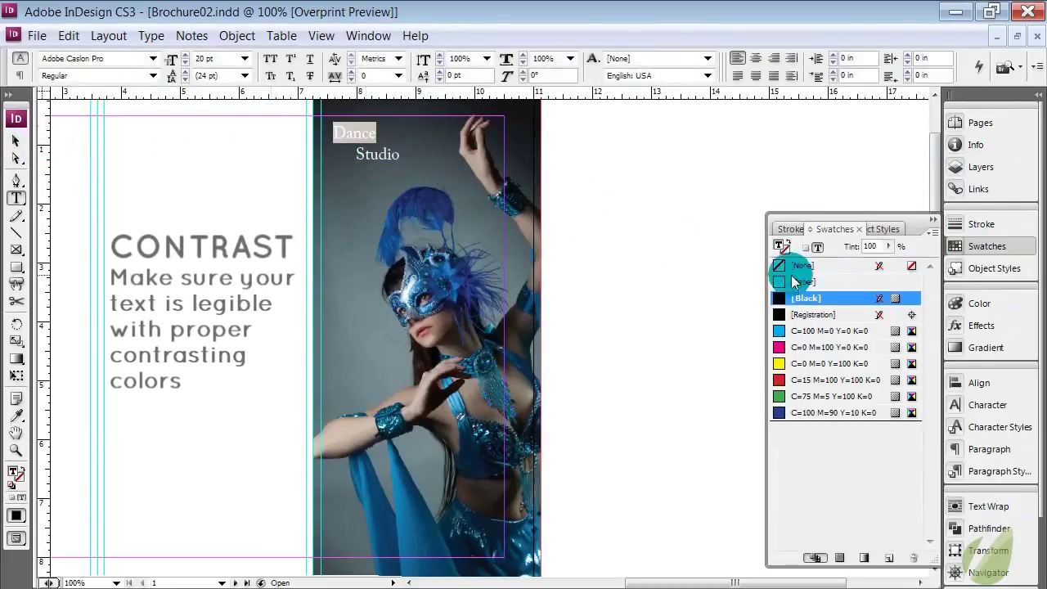
pyautogui.click(803, 282)
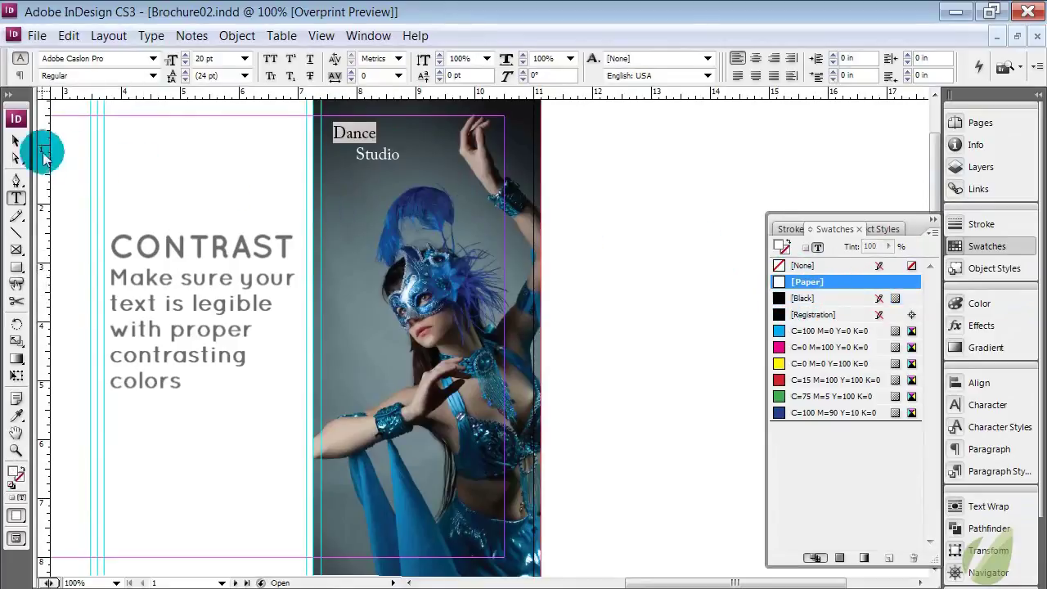
pyautogui.click(16, 140)
pyautogui.click(631, 214)
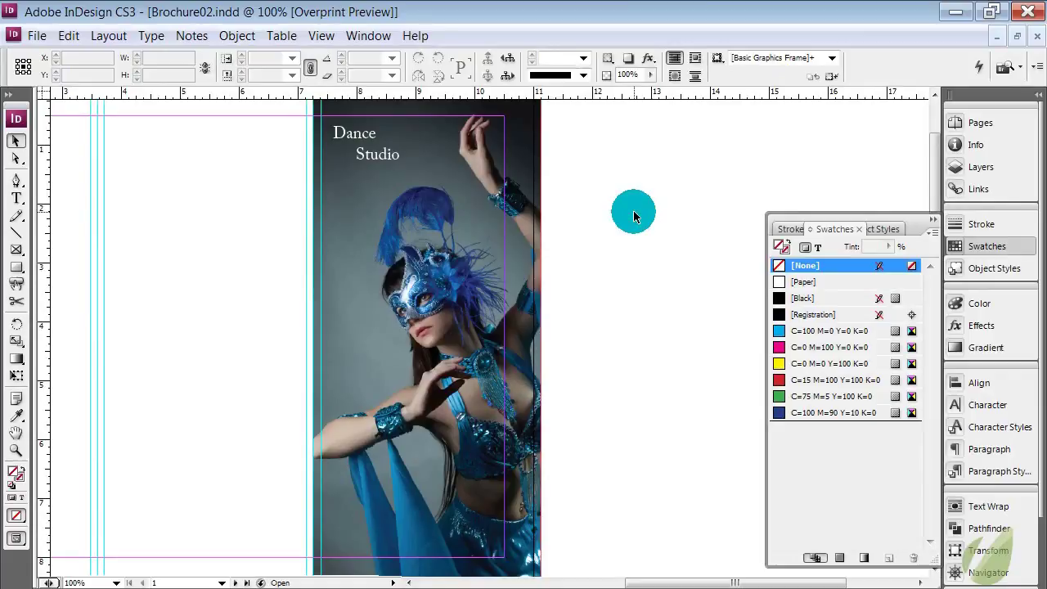
# Resize the word Studio, trying 50, 45, then 40 pt.
pyautogui.click(380, 154)
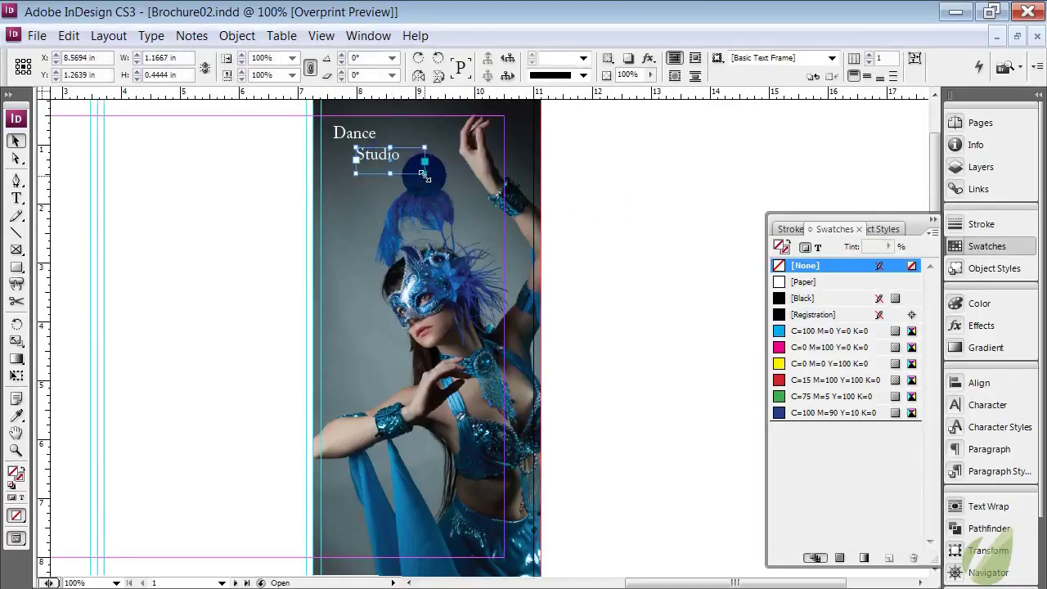
pyautogui.click(402, 162)
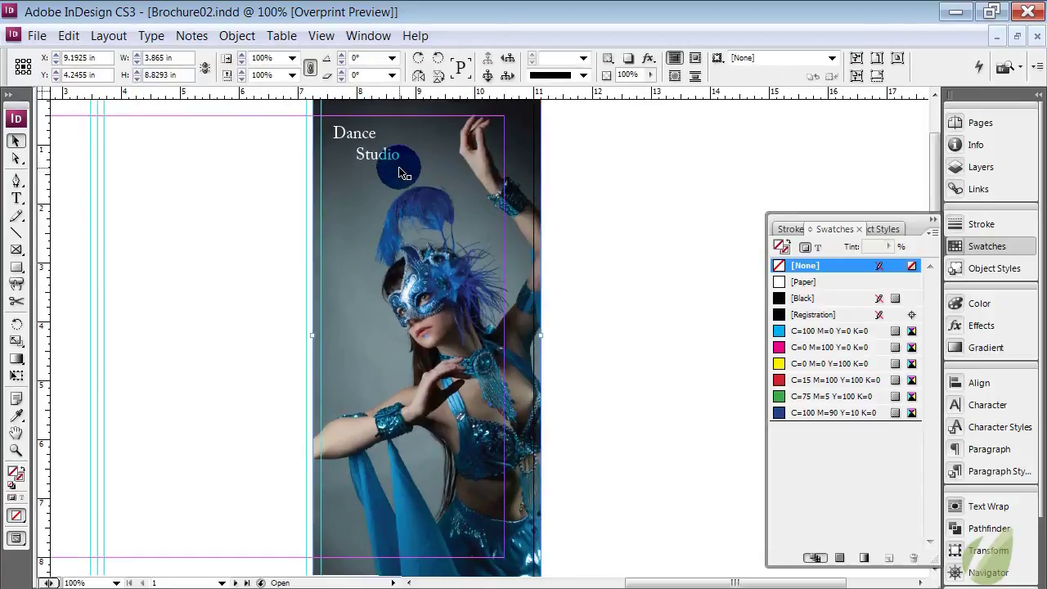
pyautogui.hotkey('ctrl', 'z')
pyautogui.click(392, 155)
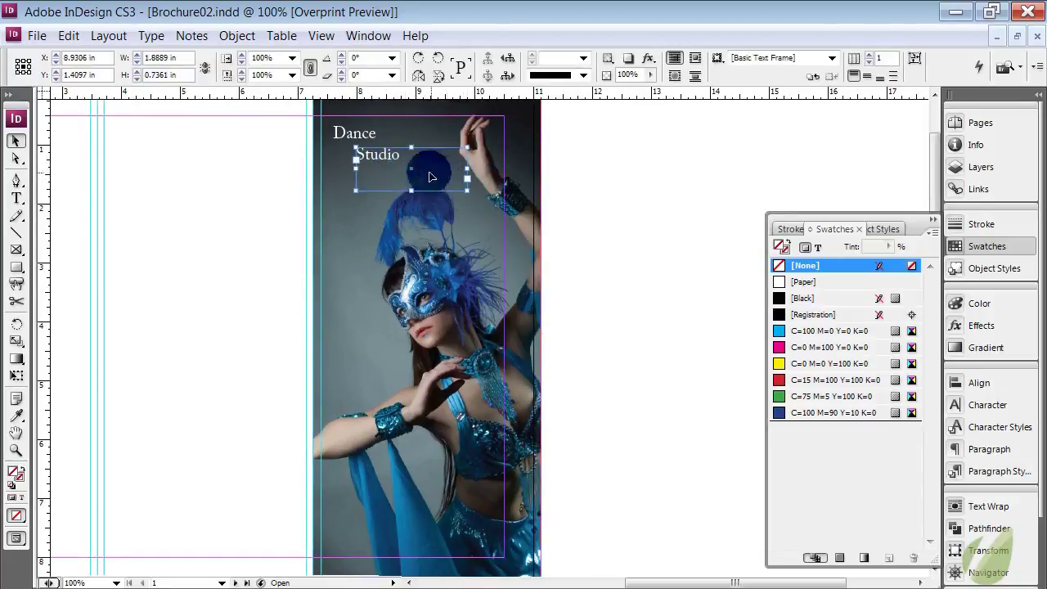
pyautogui.doubleClick(409, 159)
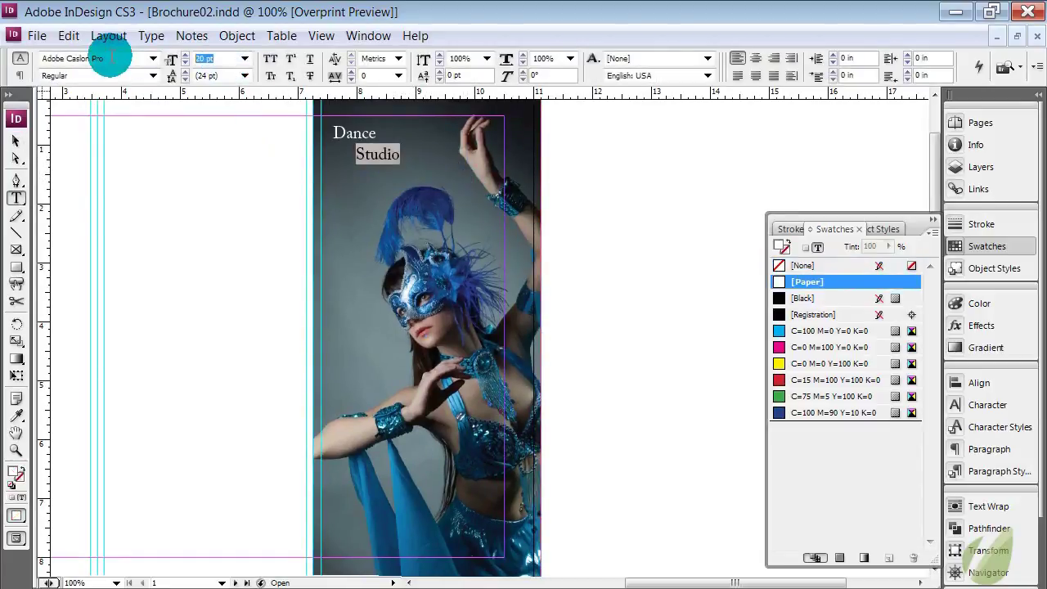
pyautogui.write('50')
pyautogui.press('Return')
pyautogui.tripleClick(205, 58)
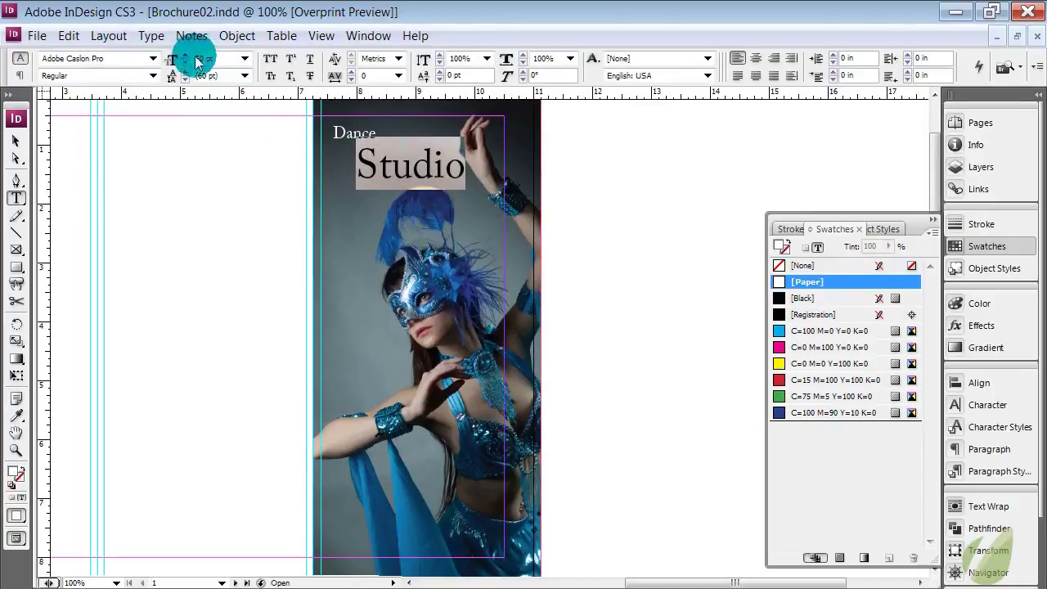
pyautogui.write('45')
pyautogui.press('Return')
pyautogui.tripleClick(214, 58)
pyautogui.write('40')
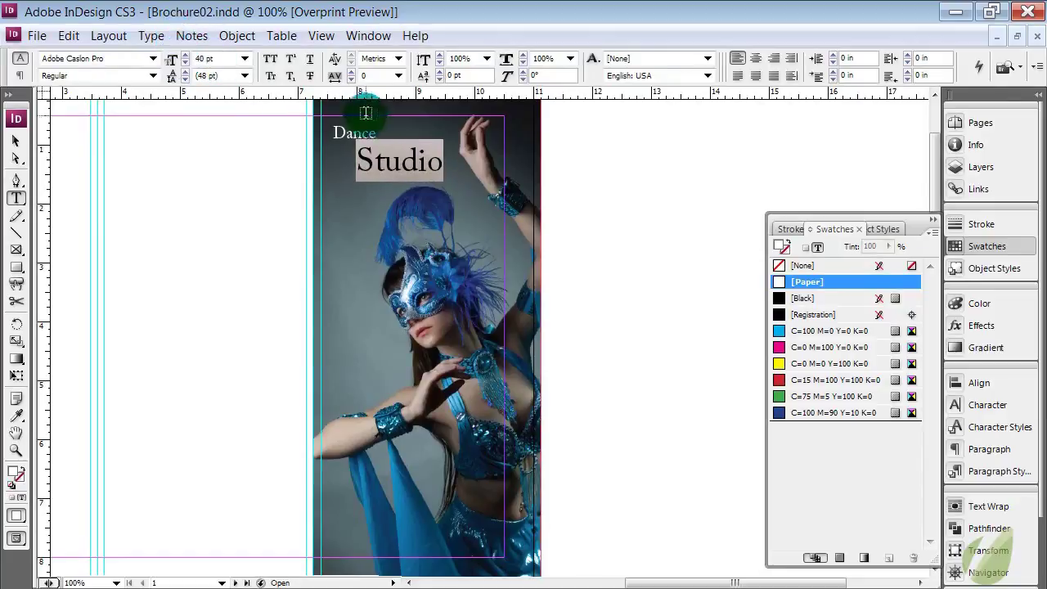
pyautogui.press('Return')
pyautogui.click(325, 158)
pyautogui.click(393, 187)
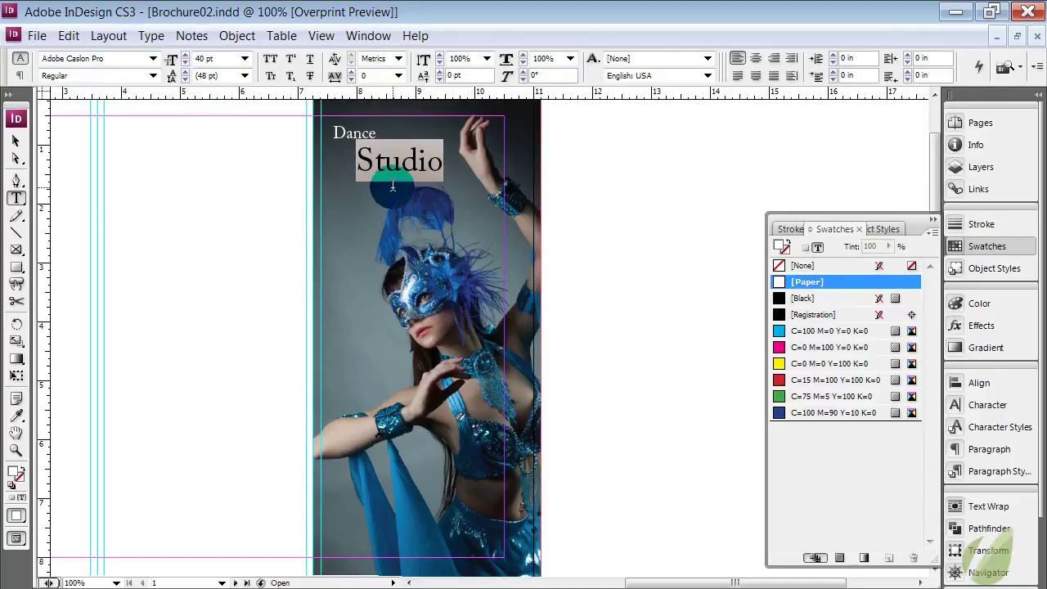
# Set STUDIO in the Bebas font at 38 pt.
pyautogui.click(139, 58)
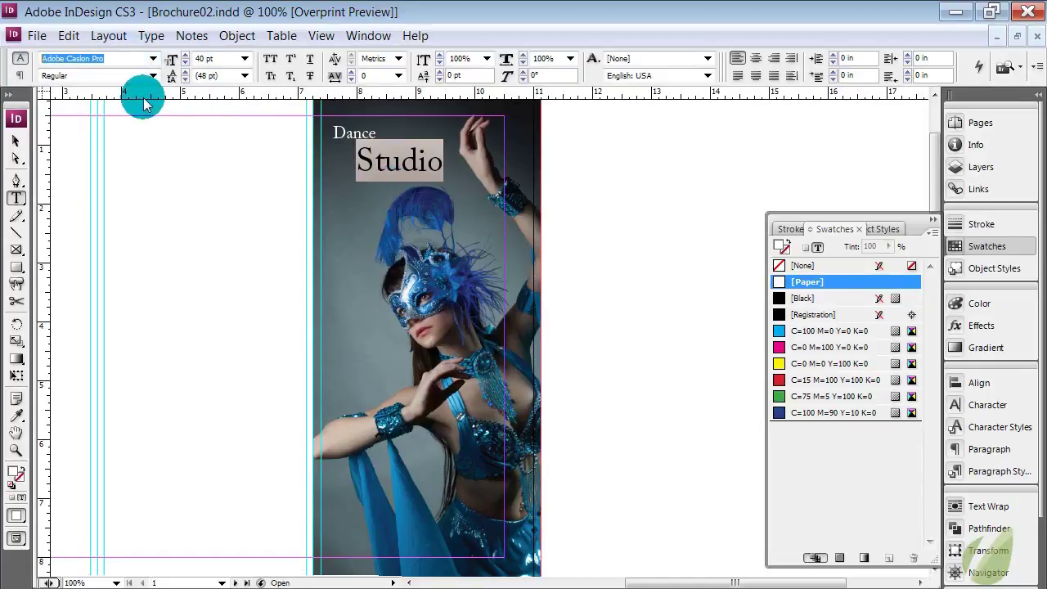
pyautogui.write('Bebas')
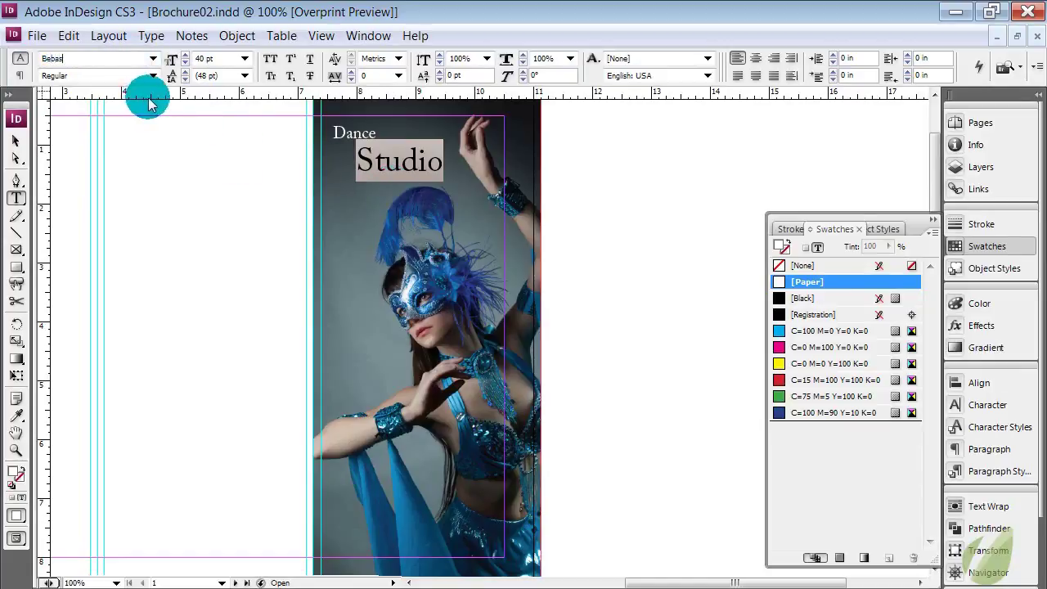
pyautogui.press('Return')
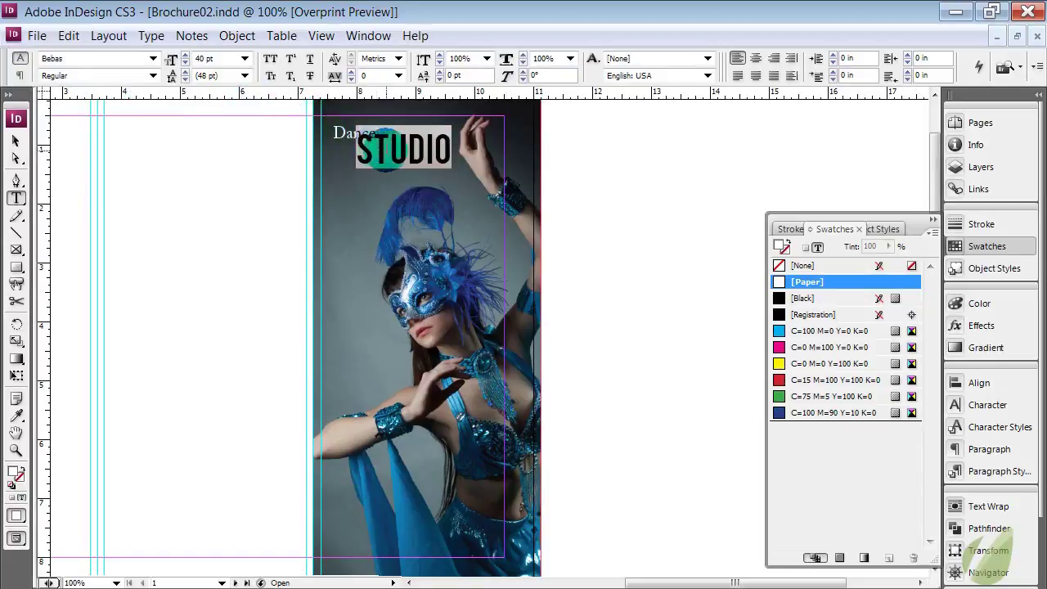
pyautogui.click(330, 151)
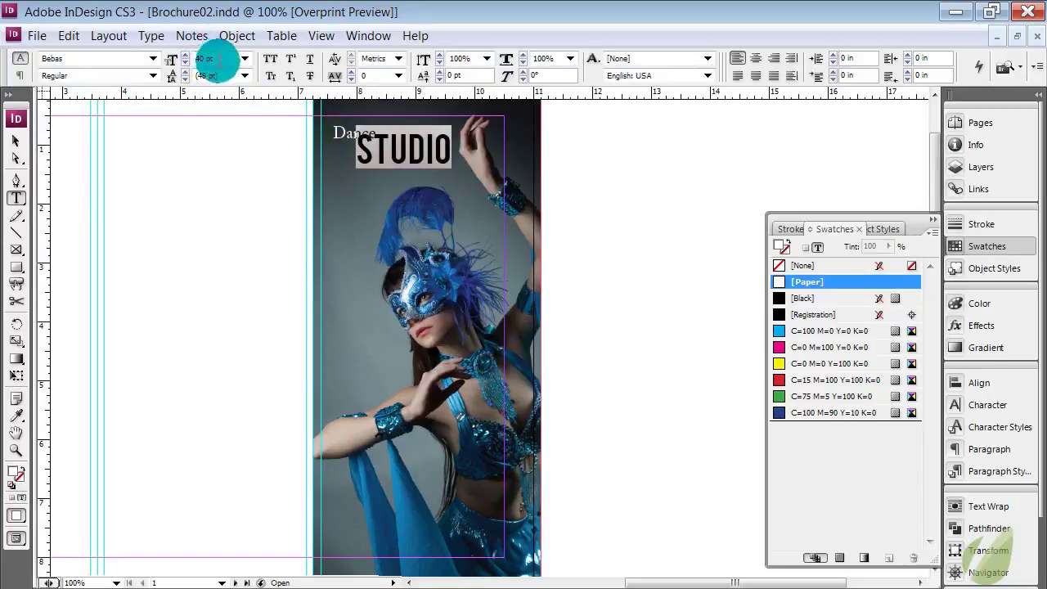
pyautogui.click(171, 59)
pyautogui.write('38')
pyautogui.press('Return')
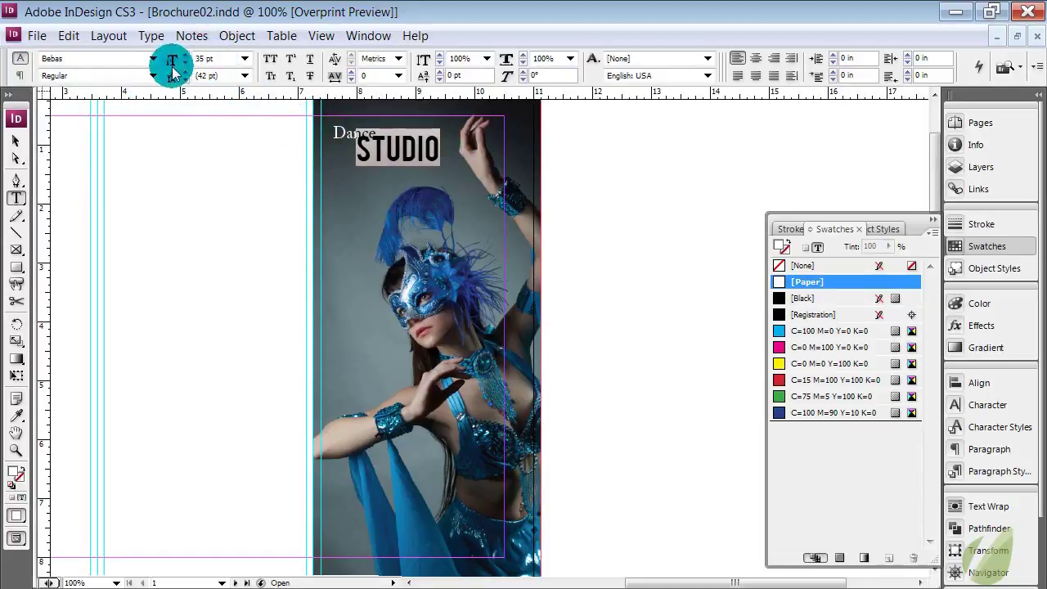
pyautogui.click(15, 141)
# Nudge the STUDIO frame down, tighten it to its text, and shift the photo slightly right.
pyautogui.hotkey('shift', 'Down')
pyautogui.hotkey('shift', 'Down')
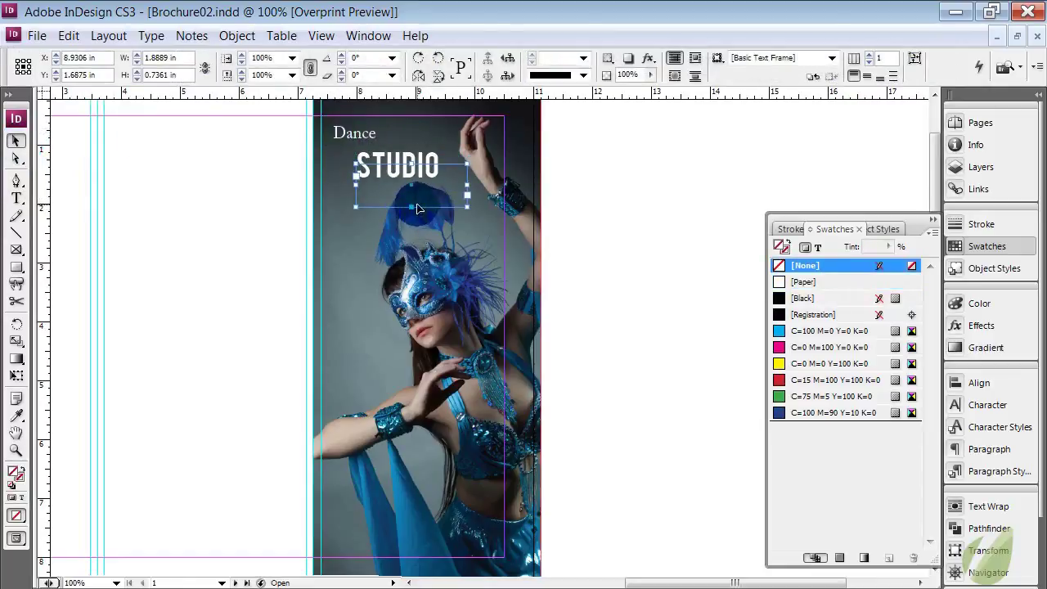
pyautogui.moveTo(413, 206); pyautogui.dragTo(424, 190)
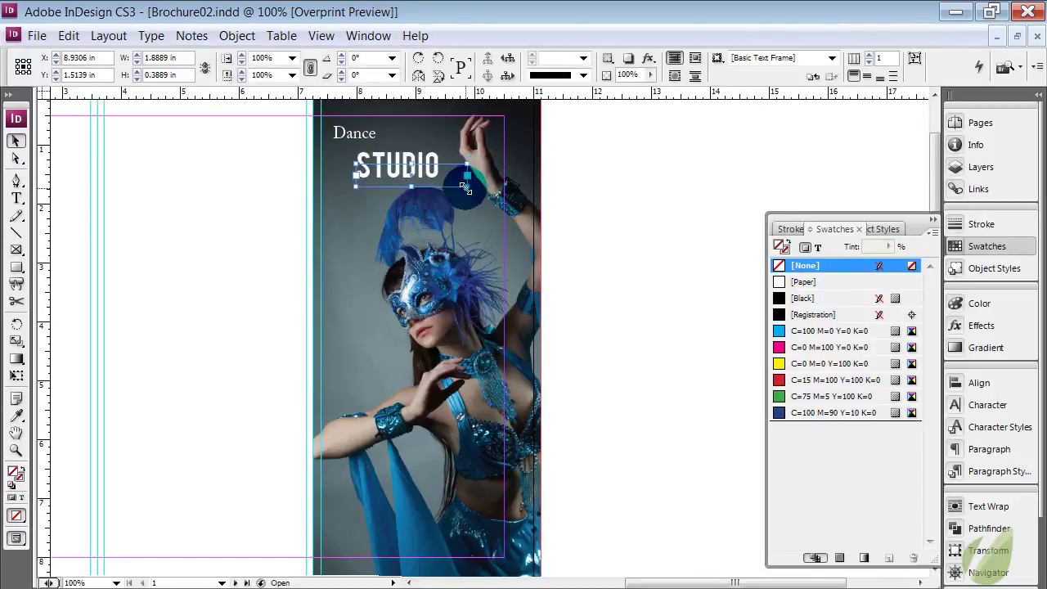
pyautogui.click(467, 195)
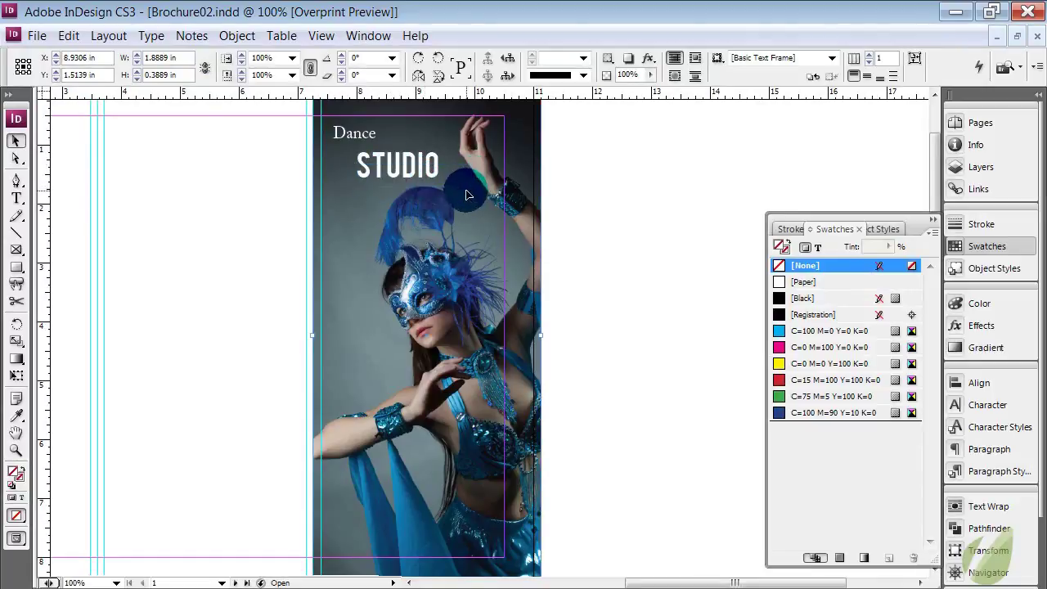
pyautogui.click(620, 199)
pyautogui.click(360, 131)
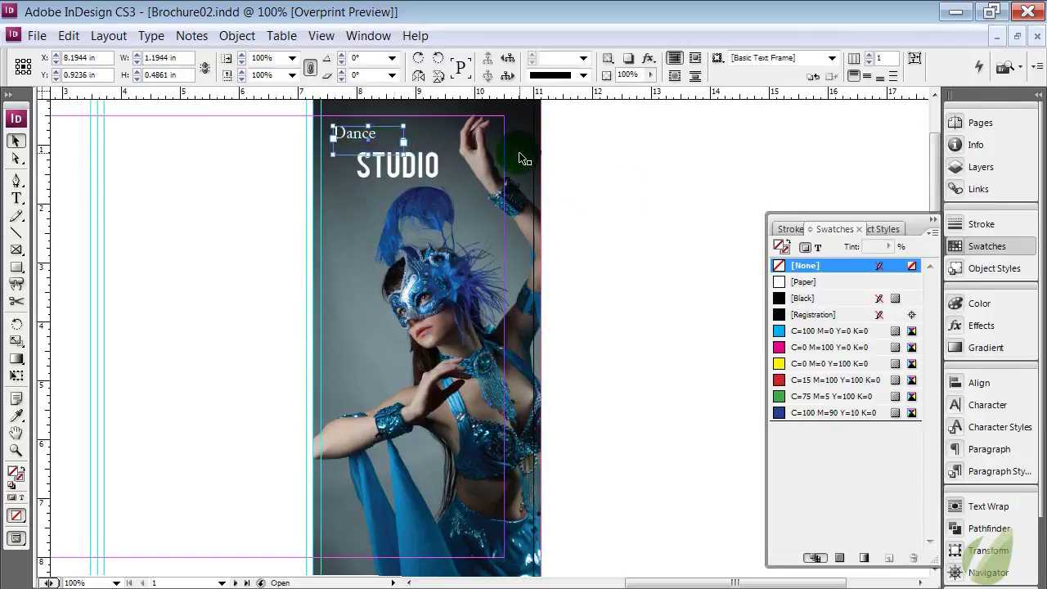
pyautogui.moveTo(421, 158); pyautogui.dragTo(425, 161)
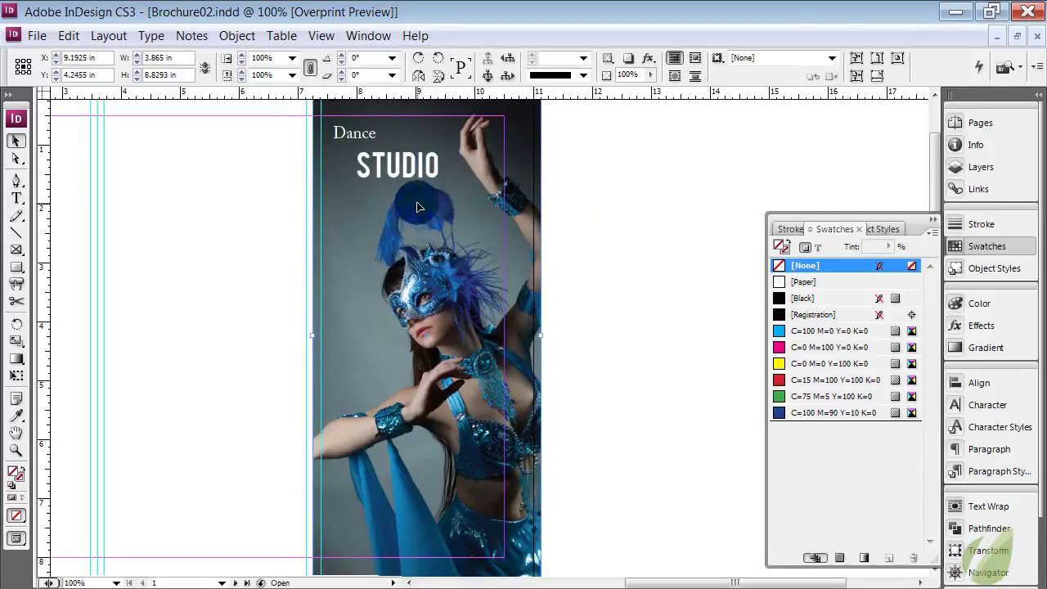
# Lock the dancer photo's position via its right-click Lock Position option.
pyautogui.rightClick(418, 208)
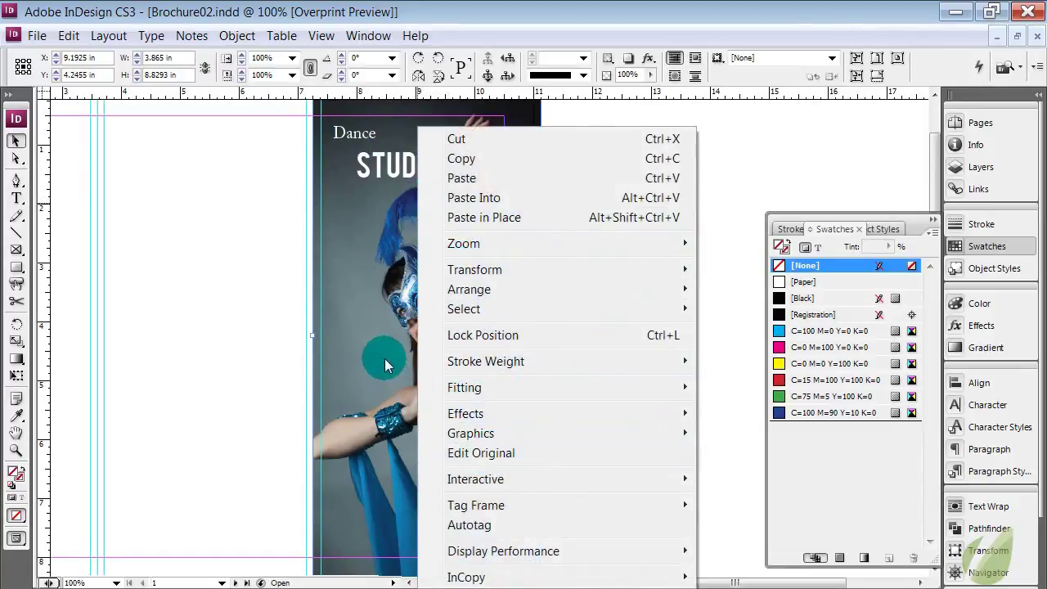
pyautogui.click(283, 325)
pyautogui.hotkey('ctrl', '-')
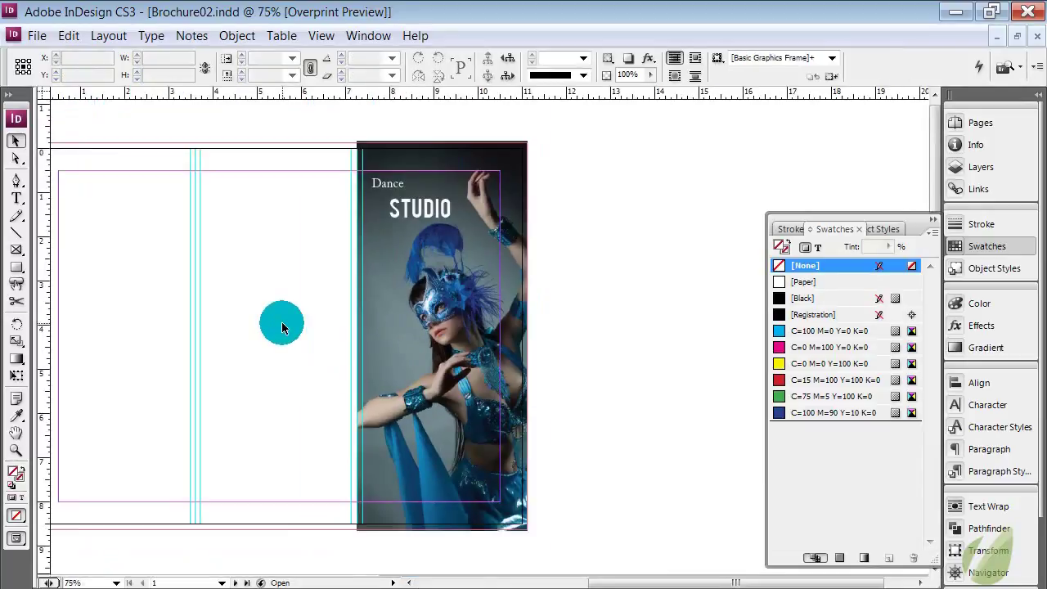
pyautogui.rightClick(418, 340)
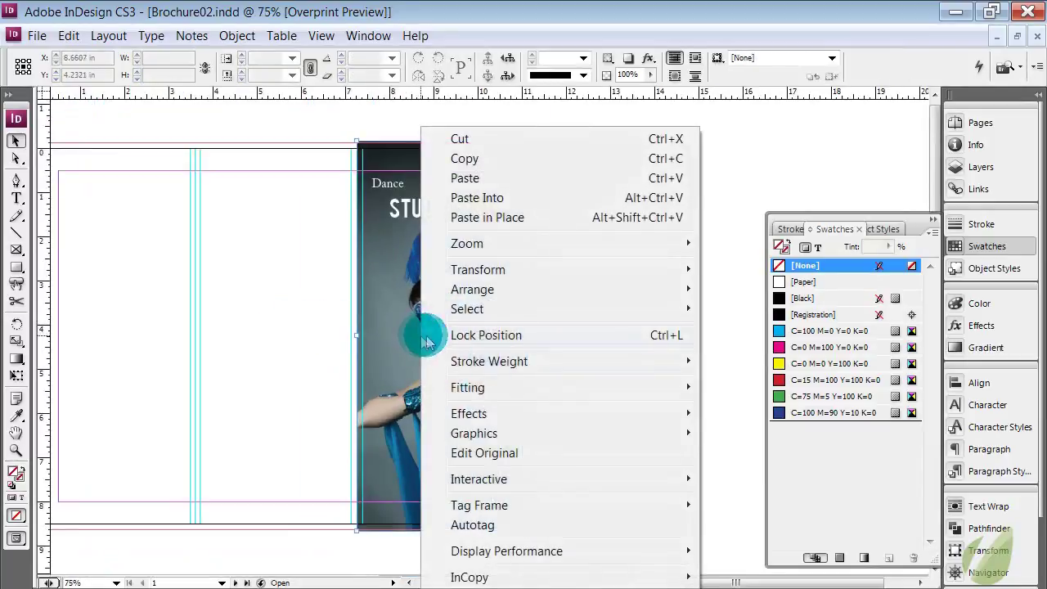
pyautogui.click(487, 337)
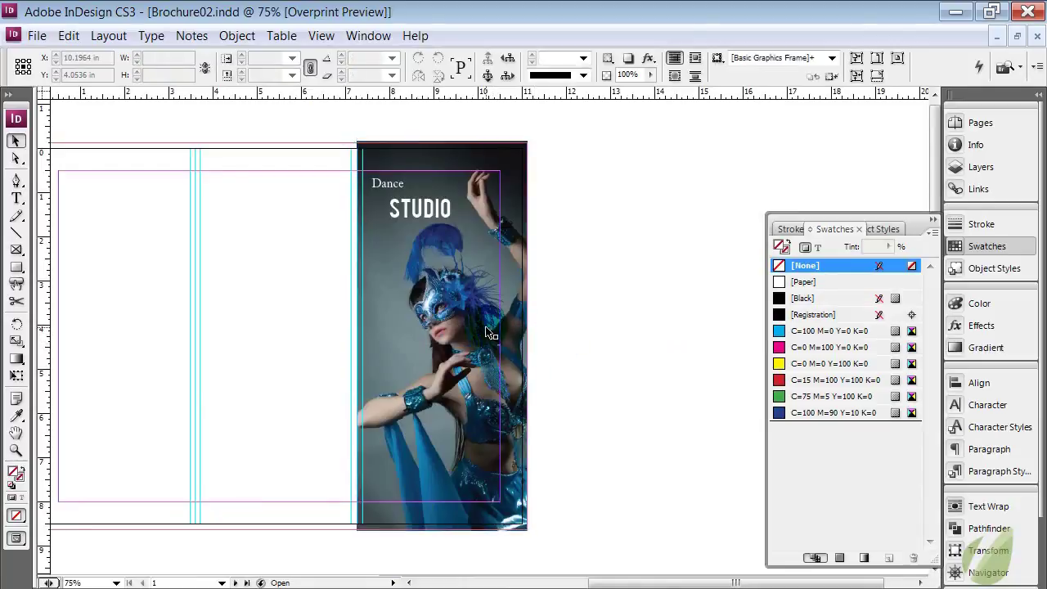
pyautogui.click(559, 326)
pyautogui.hotkey('ctrl', '=')
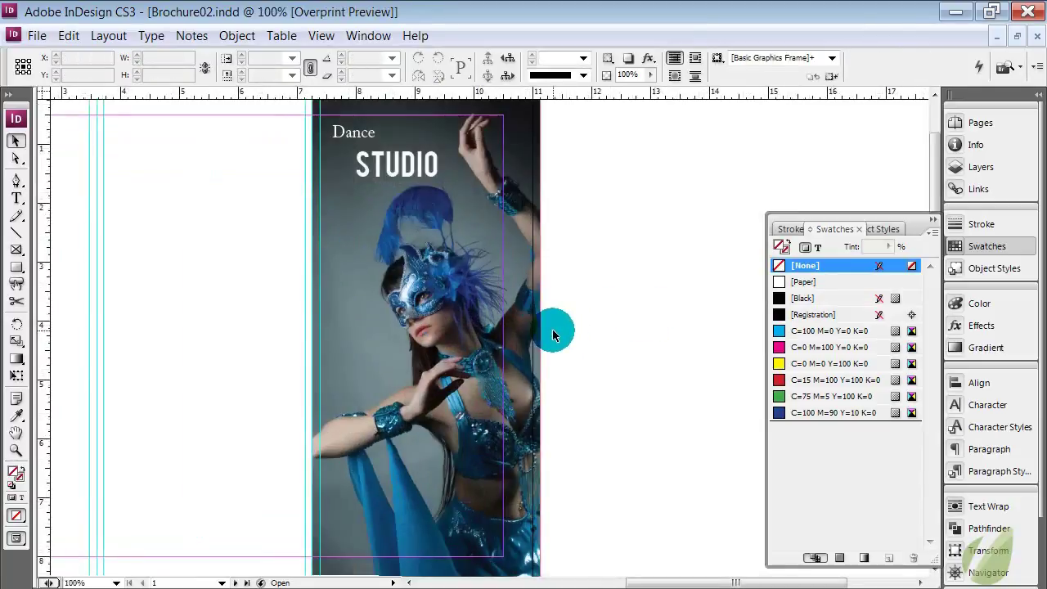
pyautogui.scroll(3, 553, 333)
# Move the Dance frame higher and retype a STUDIO copy above it as DANCE.
pyautogui.click(384, 229)
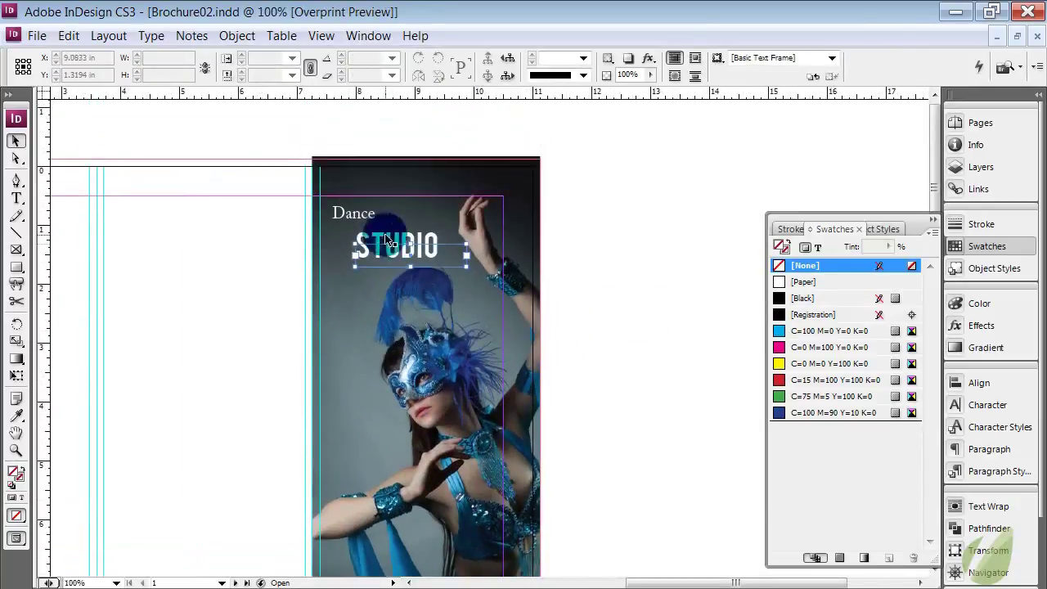
pyautogui.click(401, 252)
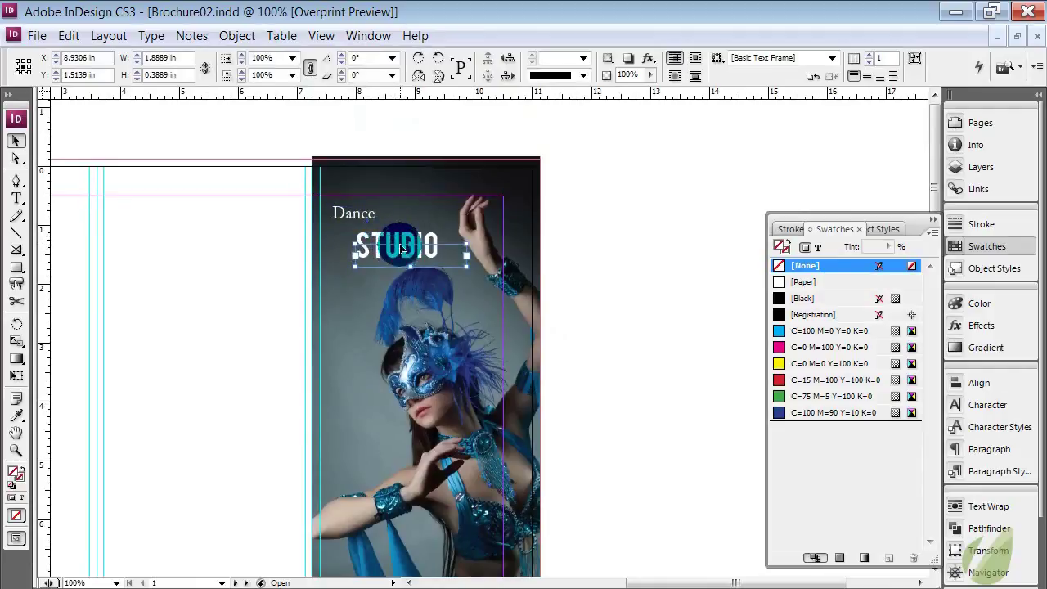
pyautogui.click(362, 223)
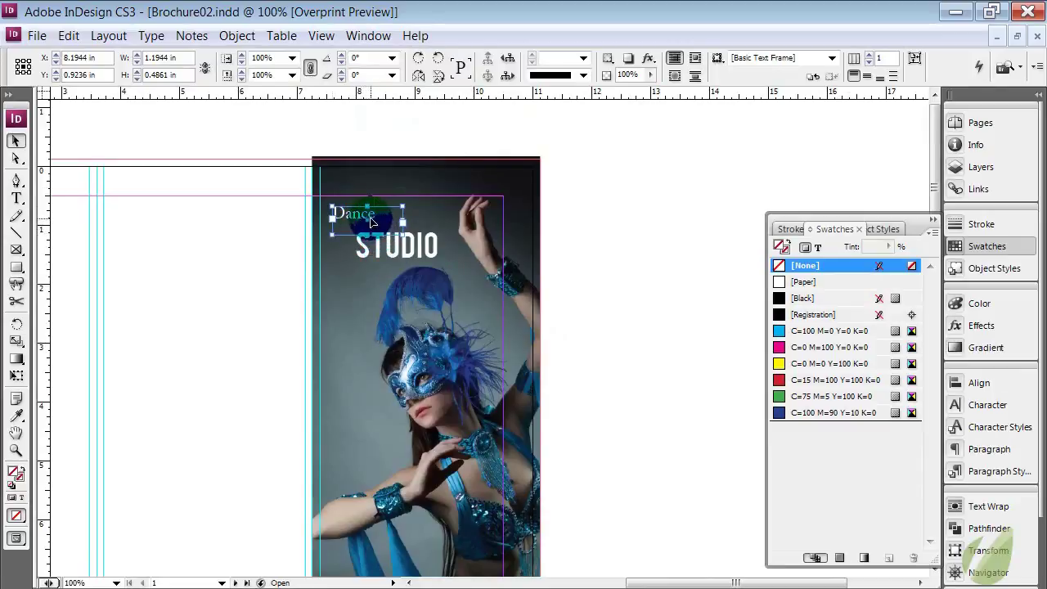
pyautogui.moveTo(364, 219); pyautogui.dragTo(371, 195)
pyautogui.moveTo(393, 243); pyautogui.dragTo(399, 215)
pyautogui.doubleClick(436, 220)
pyautogui.write('DANCE')
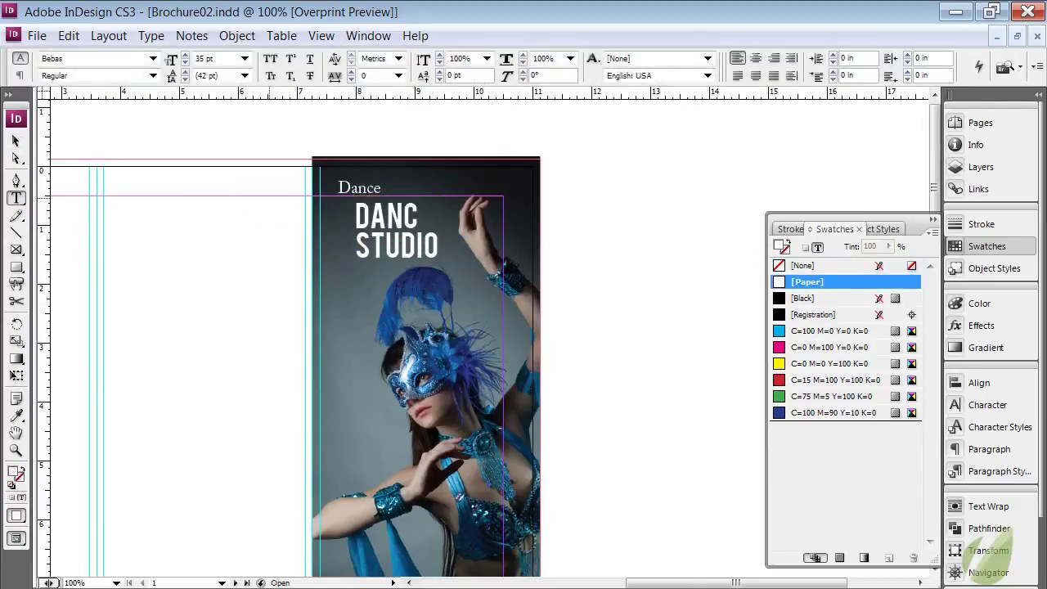
pyautogui.click(15, 140)
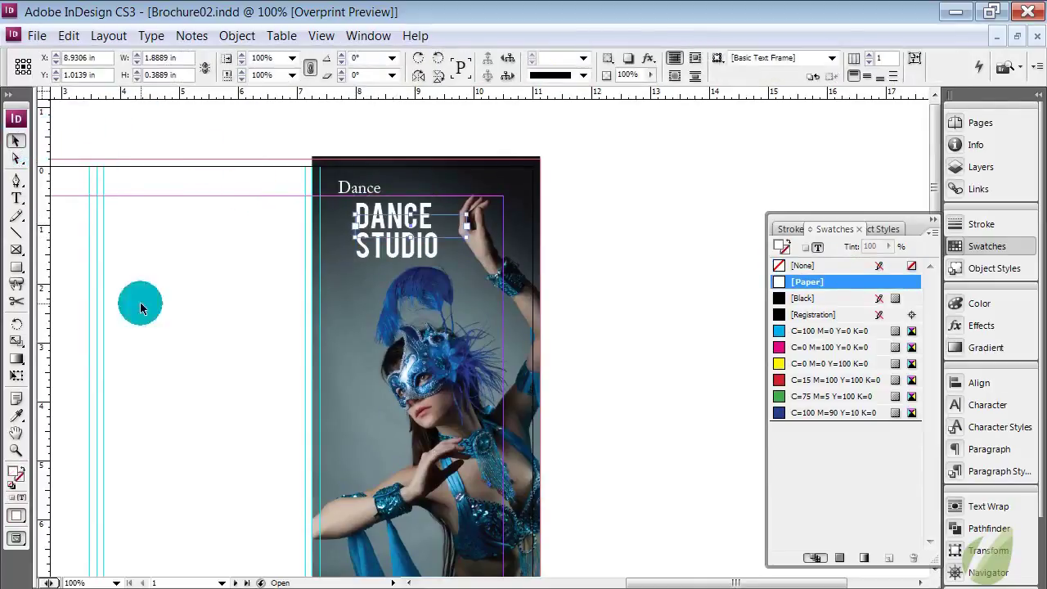
pyautogui.click(155, 363)
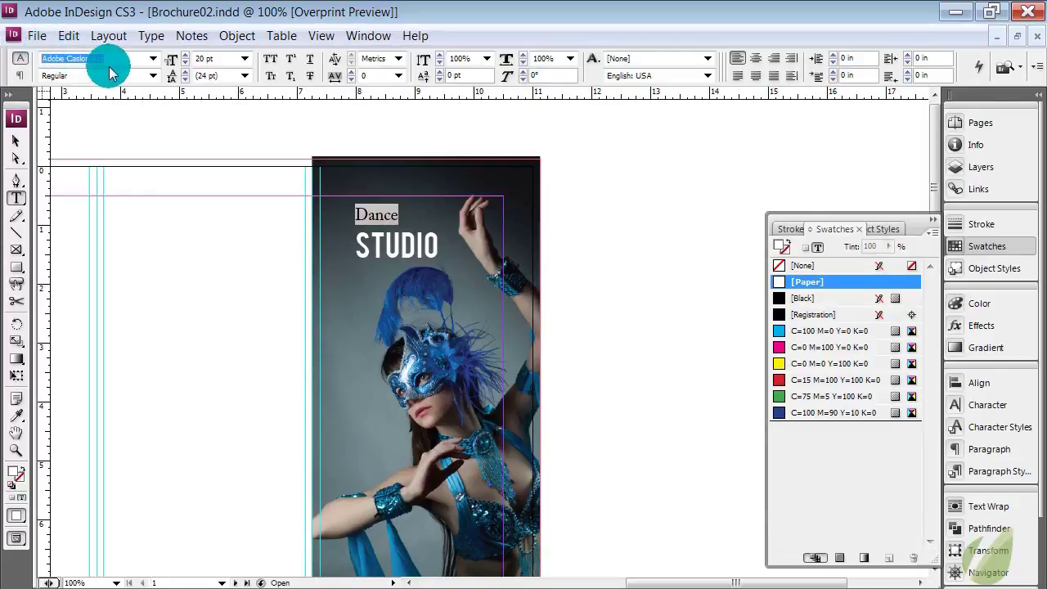
# Set Dance in the Jenna Sue font at 45 pt.
pyautogui.write('Jenna Sue')
pyautogui.press('Return')
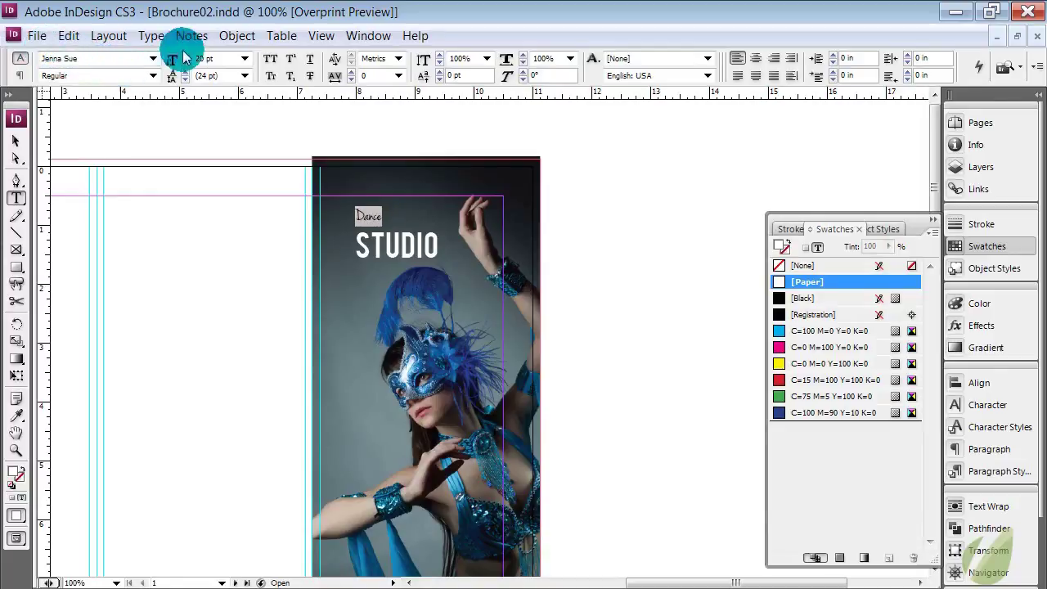
pyautogui.doubleClick(204, 58)
pyautogui.write('40')
pyautogui.press('Return')
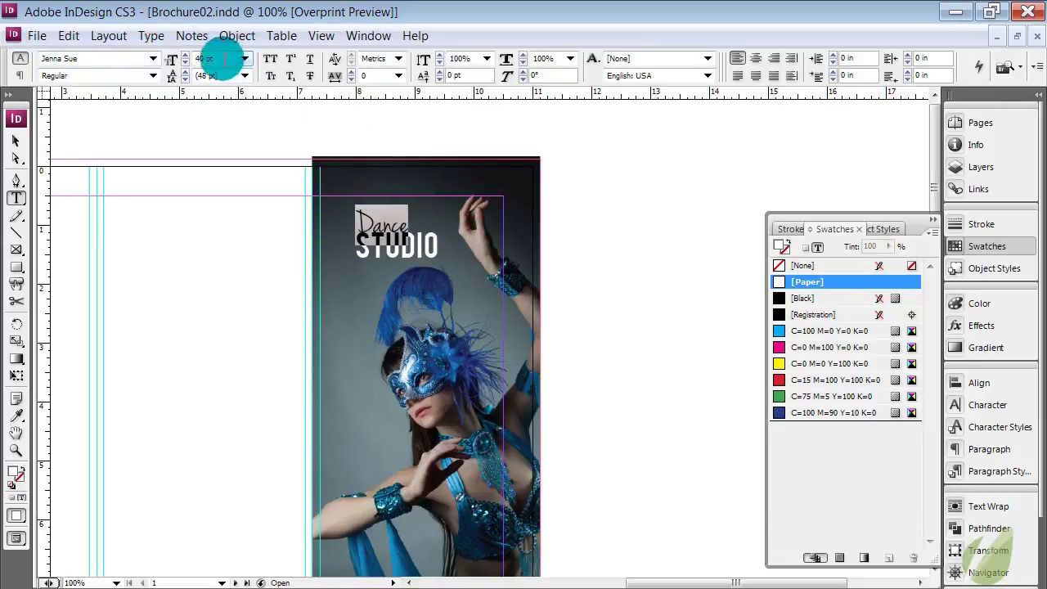
pyautogui.write('45')
pyautogui.press('Return')
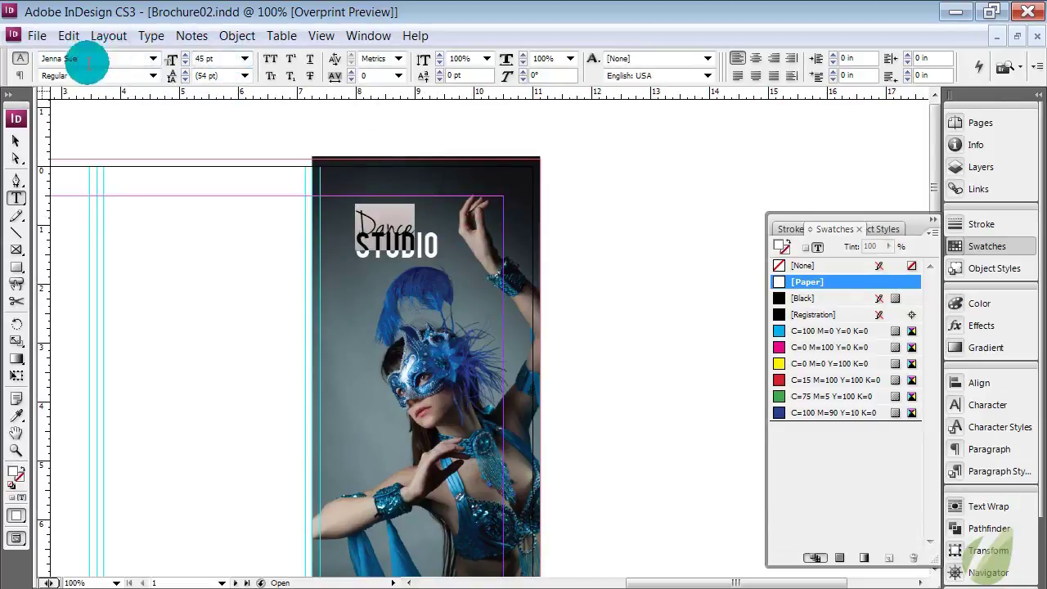
pyautogui.click(15, 141)
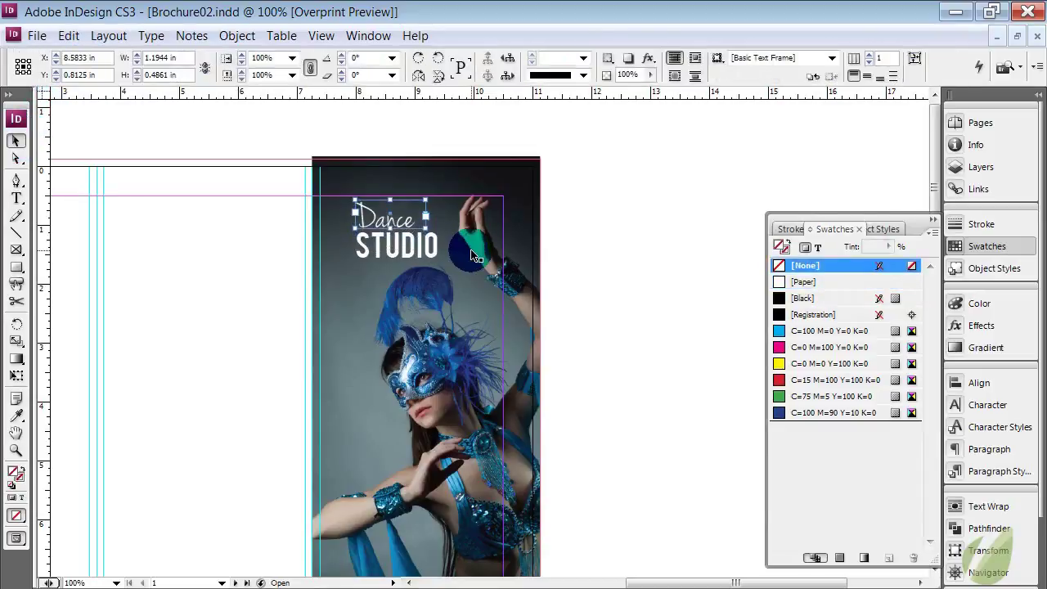
pyautogui.click(597, 266)
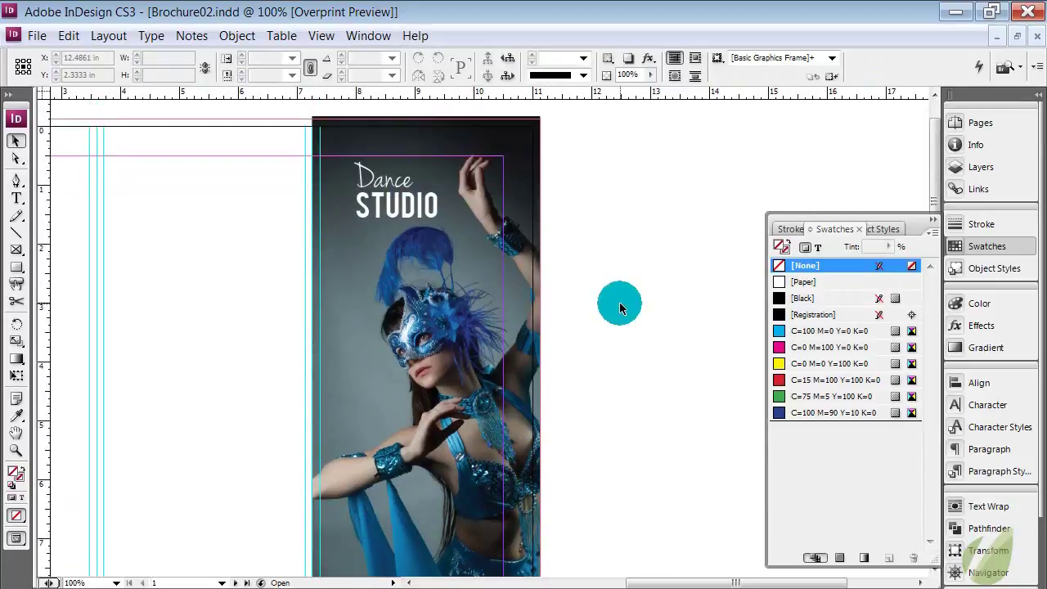
# Move the Dance STUDIO heading up and to the left on the panel.
pyautogui.click(392, 181)
pyautogui.moveTo(417, 215); pyautogui.dragTo(401, 207)
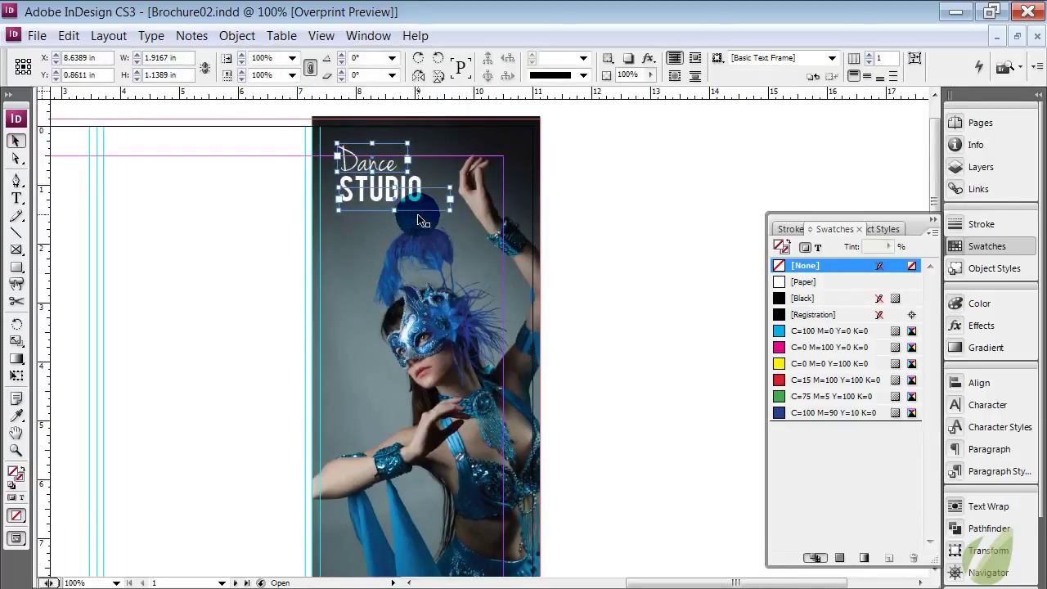
pyautogui.click(605, 260)
# Rotate the Dance frame by 5°.
pyautogui.click(409, 164)
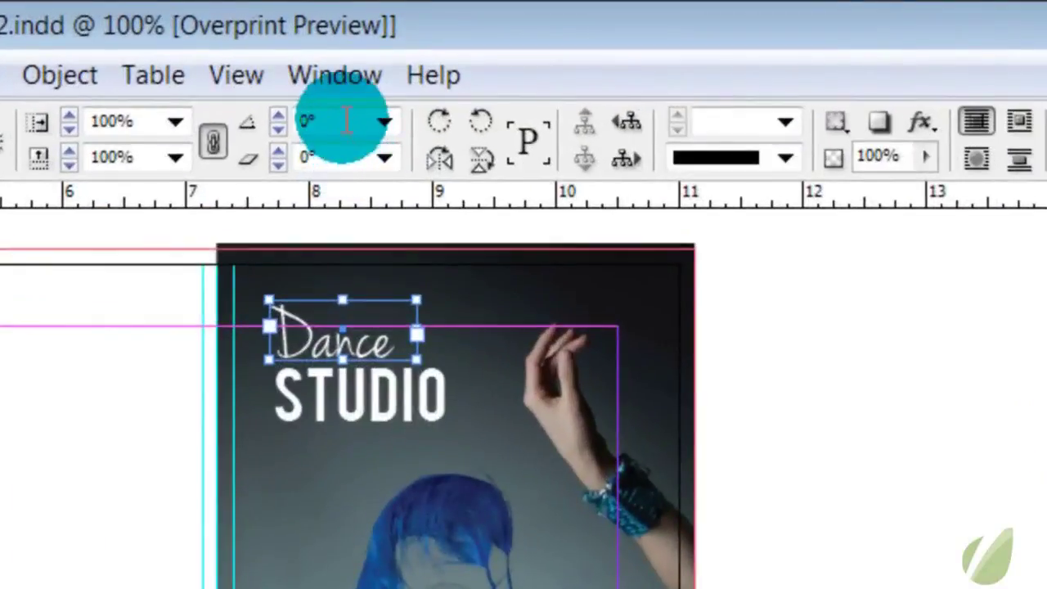
pyautogui.click(368, 62)
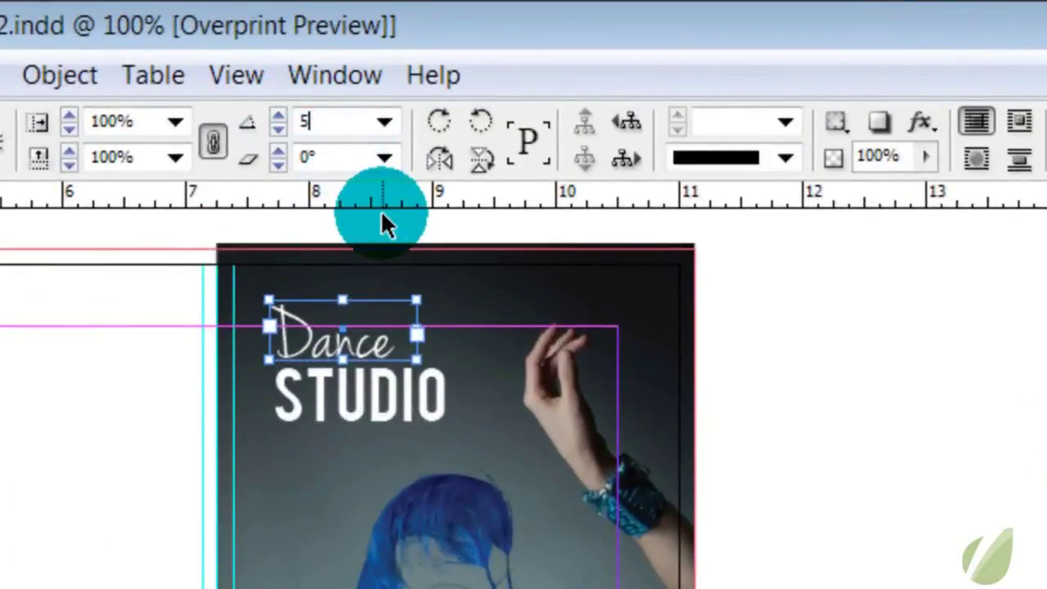
pyautogui.press('Return')
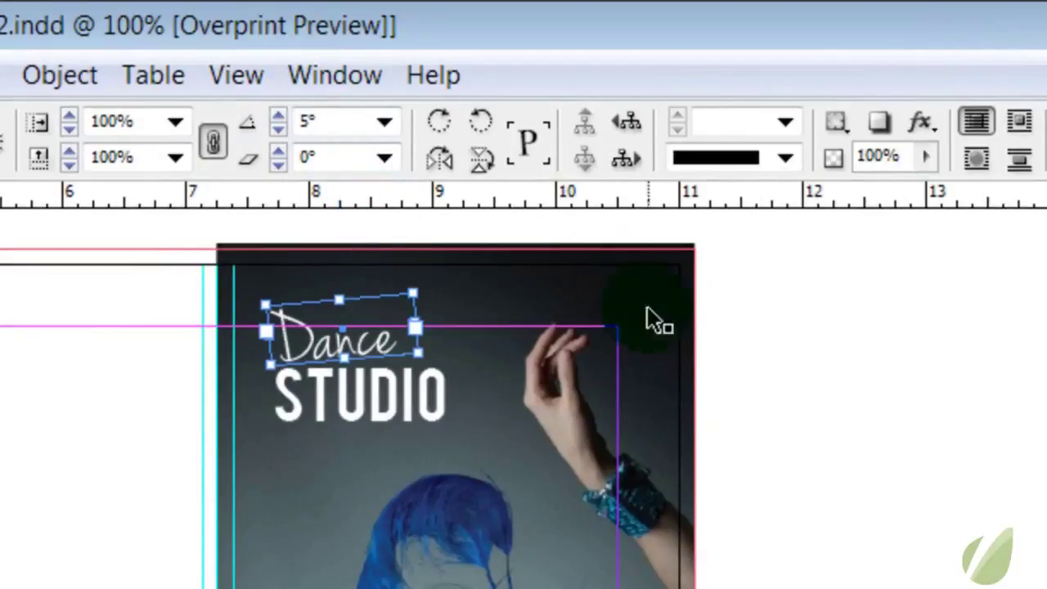
pyautogui.click(774, 368)
pyautogui.click(432, 373)
pyautogui.click(972, 401)
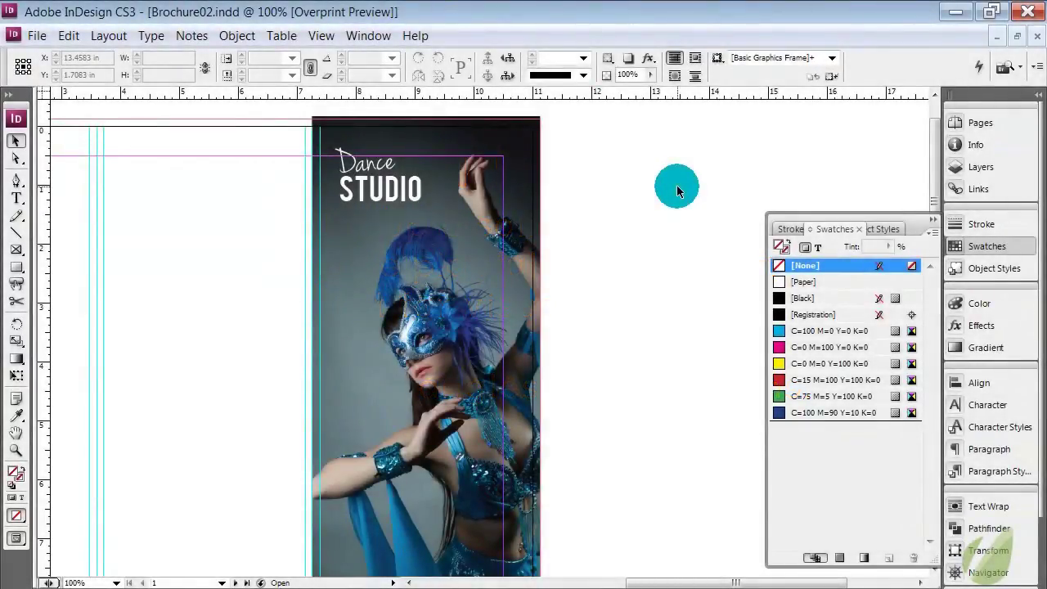
# Select the word Dance and start a new colour swatch from the Swatches menu.
pyautogui.click(369, 161)
pyautogui.click(440, 340)
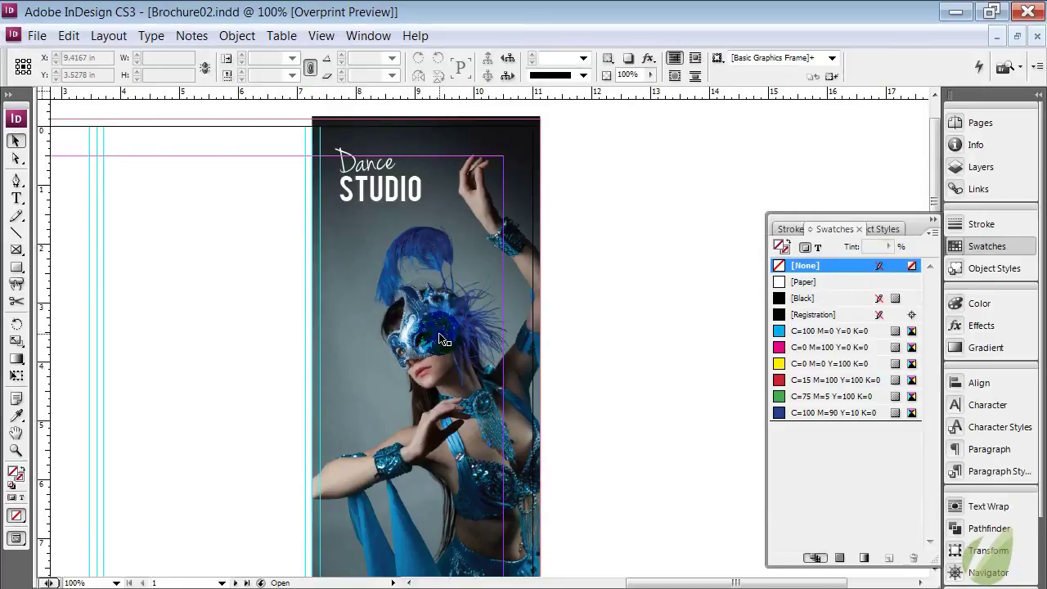
pyautogui.click(373, 156)
pyautogui.doubleClick(394, 161)
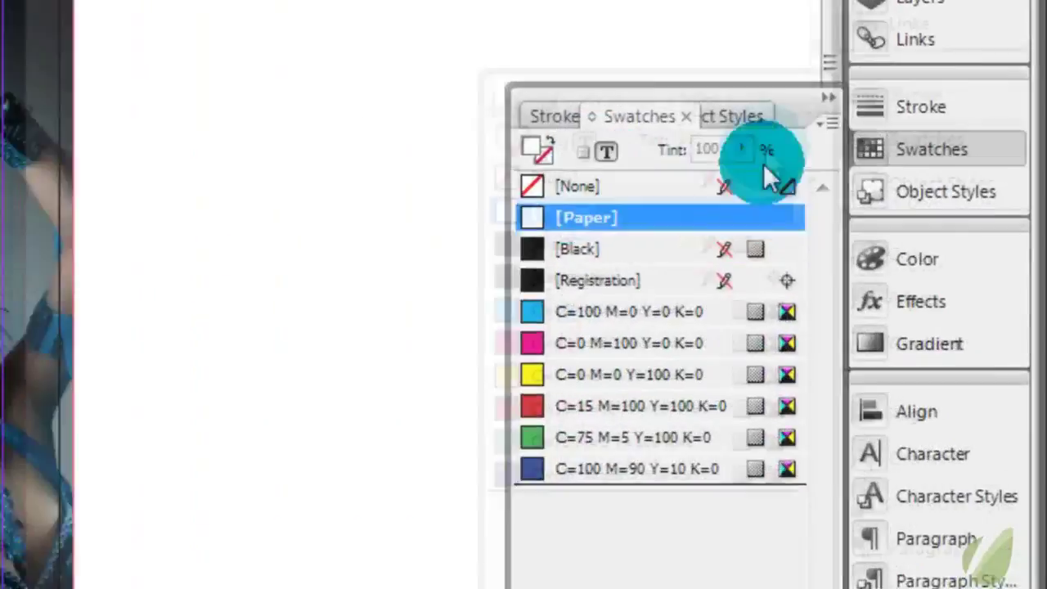
pyautogui.click(934, 233)
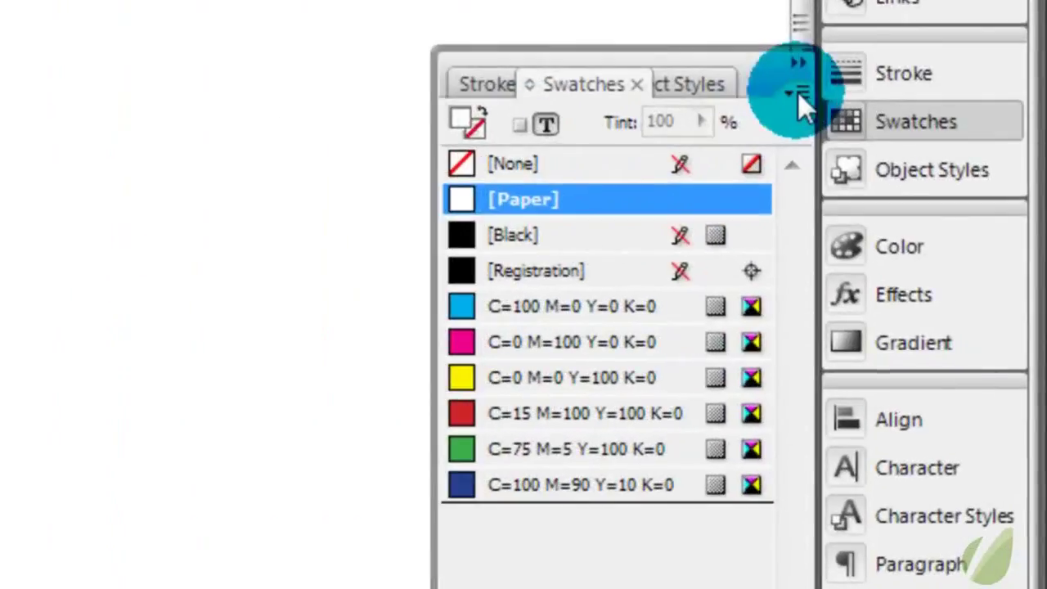
pyautogui.click(737, 94)
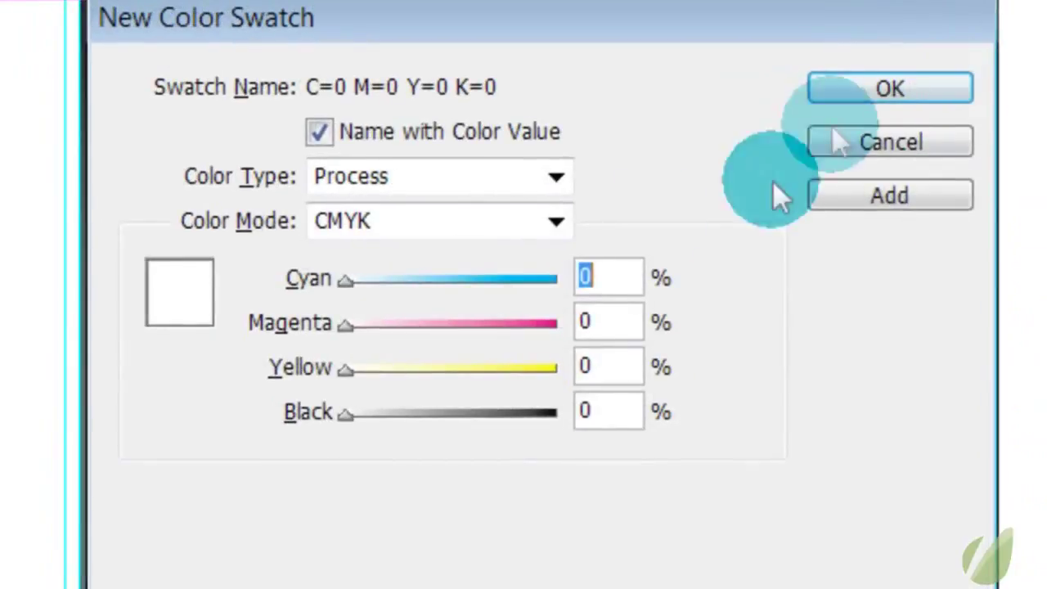
# Mix the new swatch to a coral of C=1 M=75 Y=58 K=16.
pyautogui.moveTo(346, 282); pyautogui.dragTo(553, 283)
pyautogui.moveTo(401, 321); pyautogui.dragTo(558, 325)
pyautogui.moveTo(549, 281); pyautogui.dragTo(349, 280)
pyautogui.moveTo(487, 369); pyautogui.dragTo(564, 381)
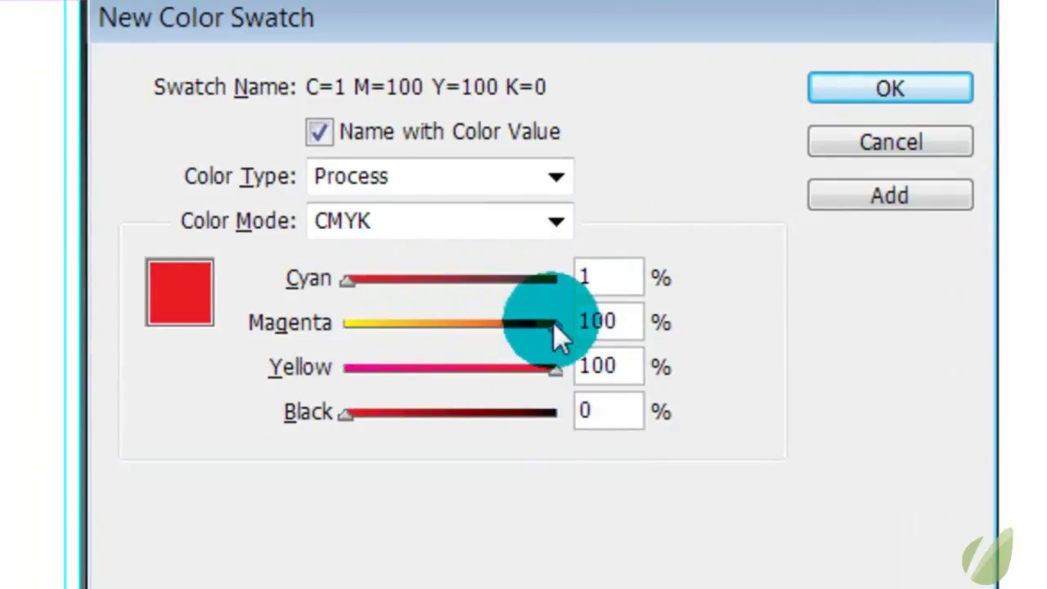
pyautogui.moveTo(553, 324); pyautogui.dragTo(486, 324)
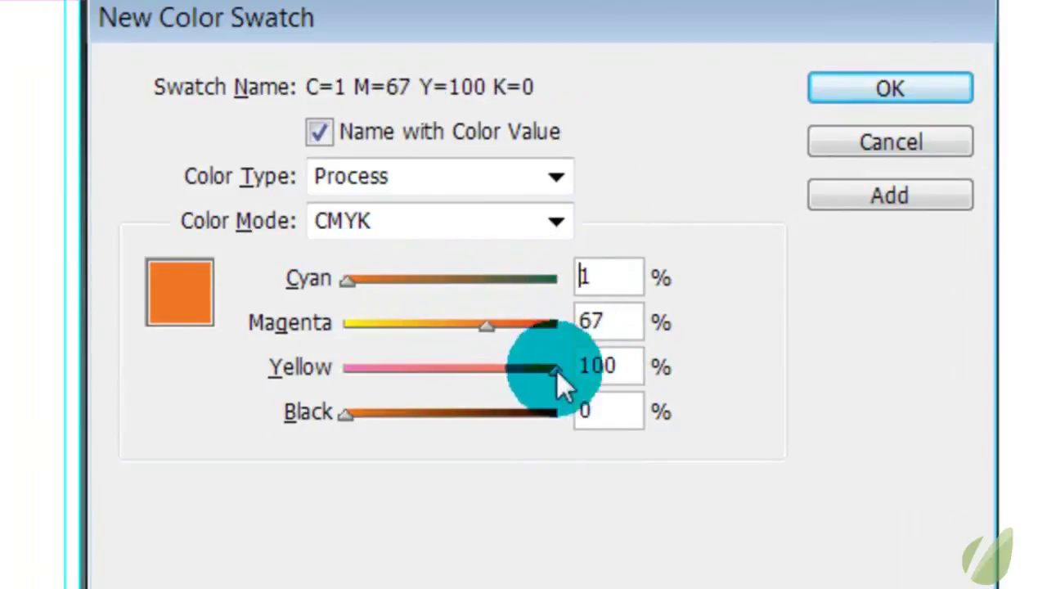
pyautogui.moveTo(557, 371); pyautogui.dragTo(441, 369)
pyautogui.moveTo(486, 325); pyautogui.dragTo(522, 326)
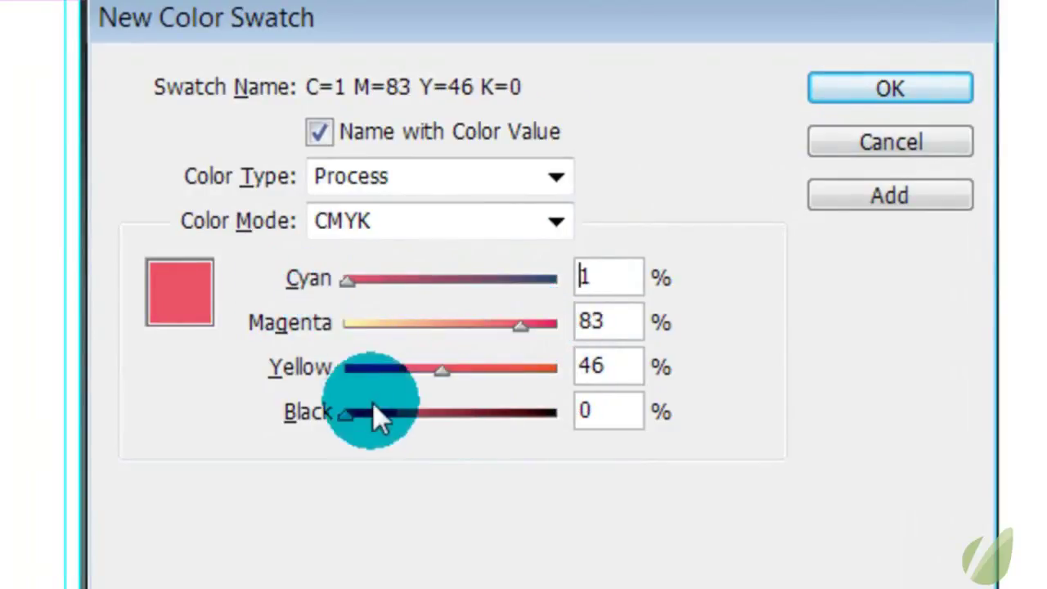
pyautogui.moveTo(355, 419); pyautogui.dragTo(385, 419)
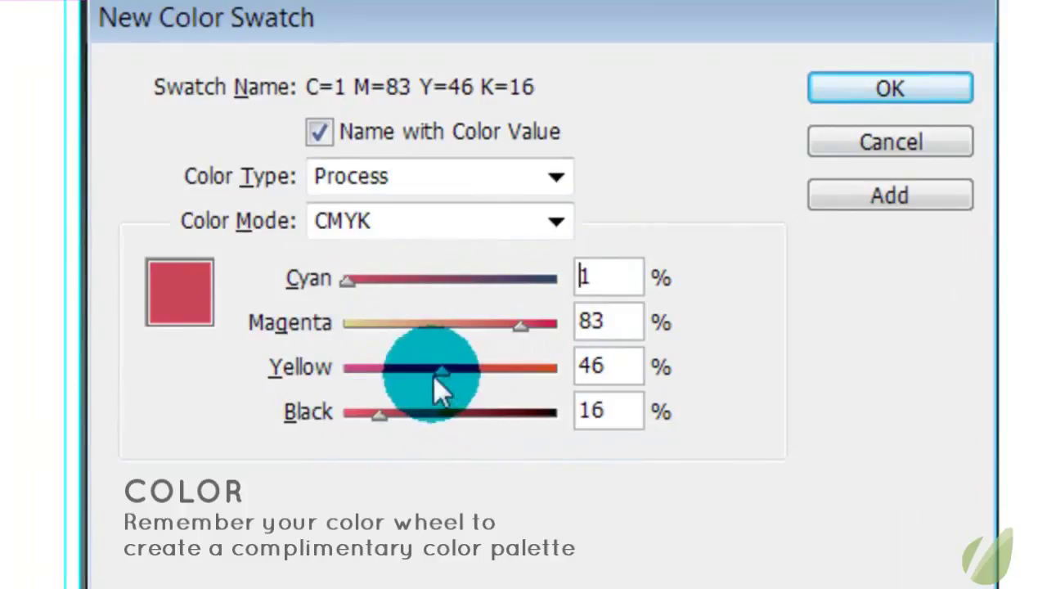
pyautogui.moveTo(434, 378); pyautogui.dragTo(464, 373)
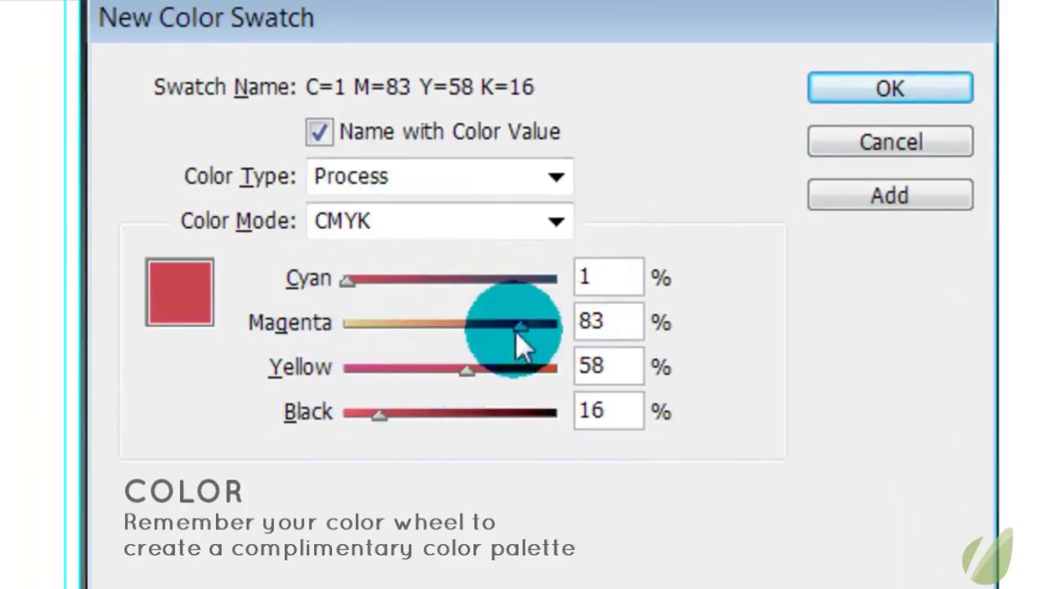
pyautogui.moveTo(518, 327); pyautogui.dragTo(503, 324)
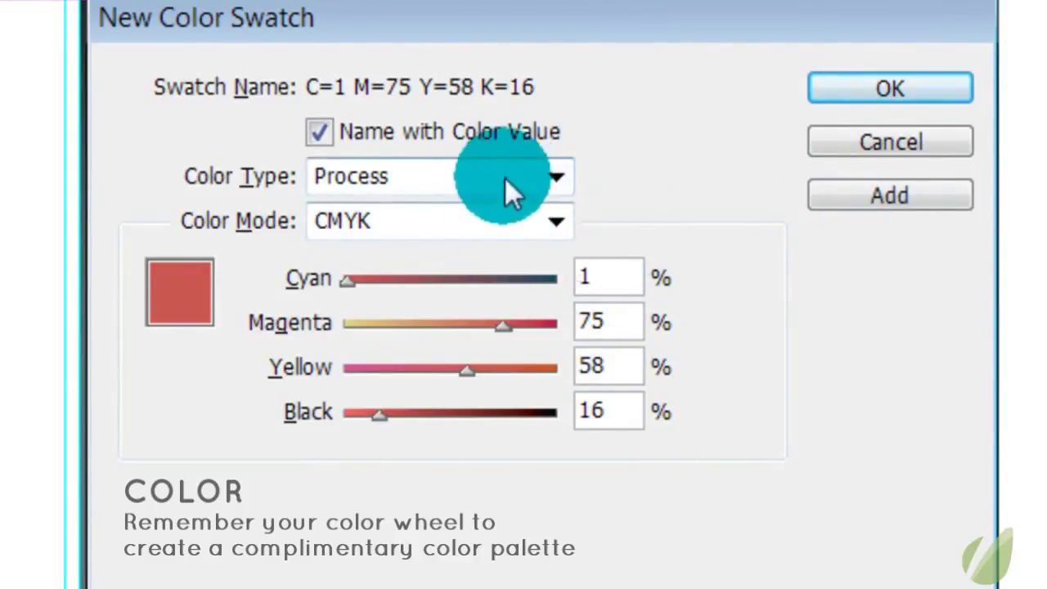
# Keep the colour type as Process and add the coral swatch to the list.
pyautogui.click(555, 180)
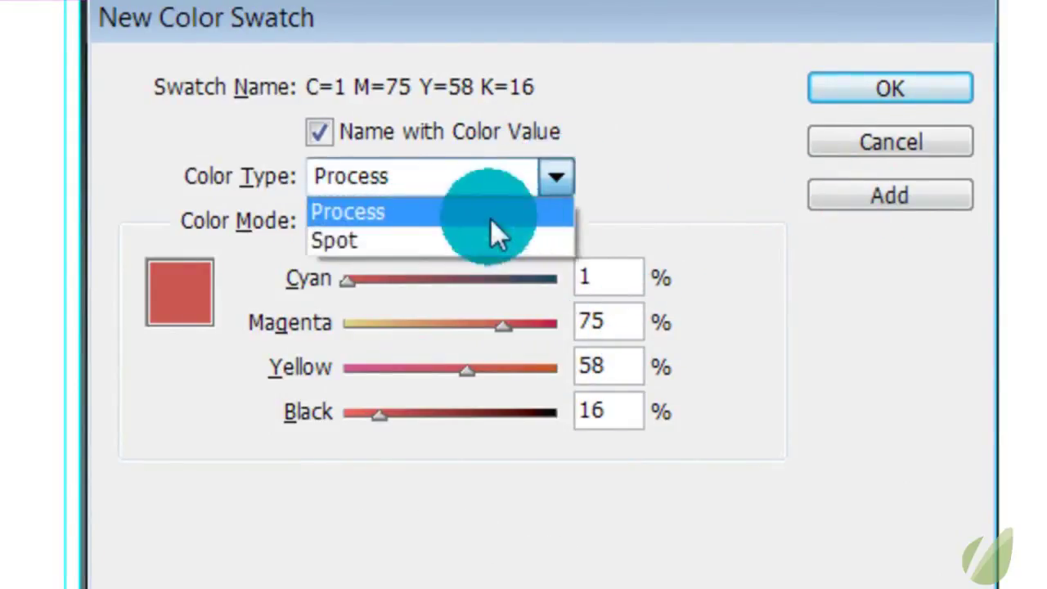
pyautogui.click(482, 215)
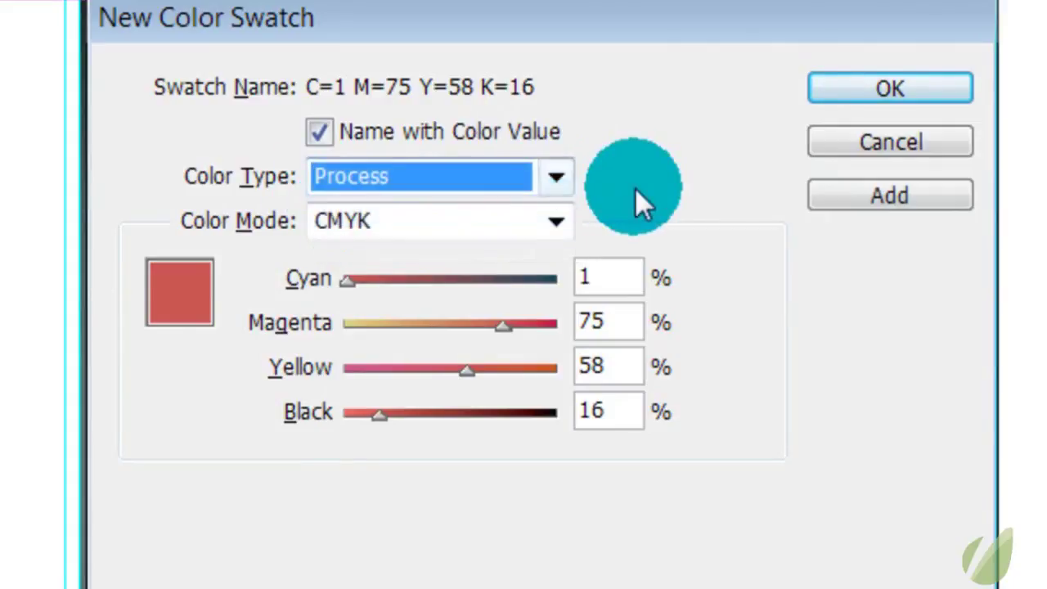
pyautogui.click(864, 192)
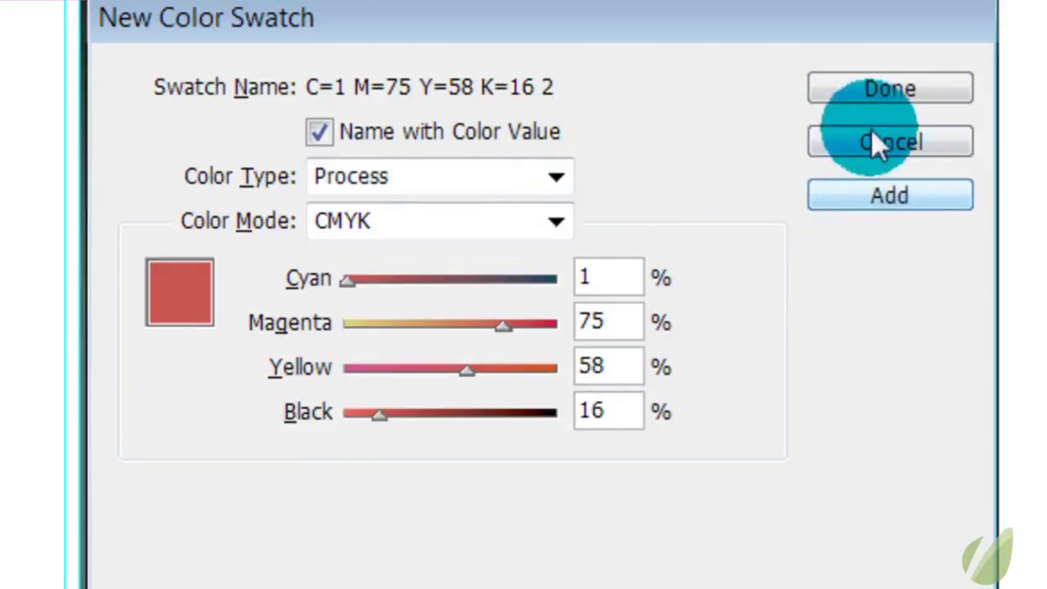
pyautogui.click(873, 89)
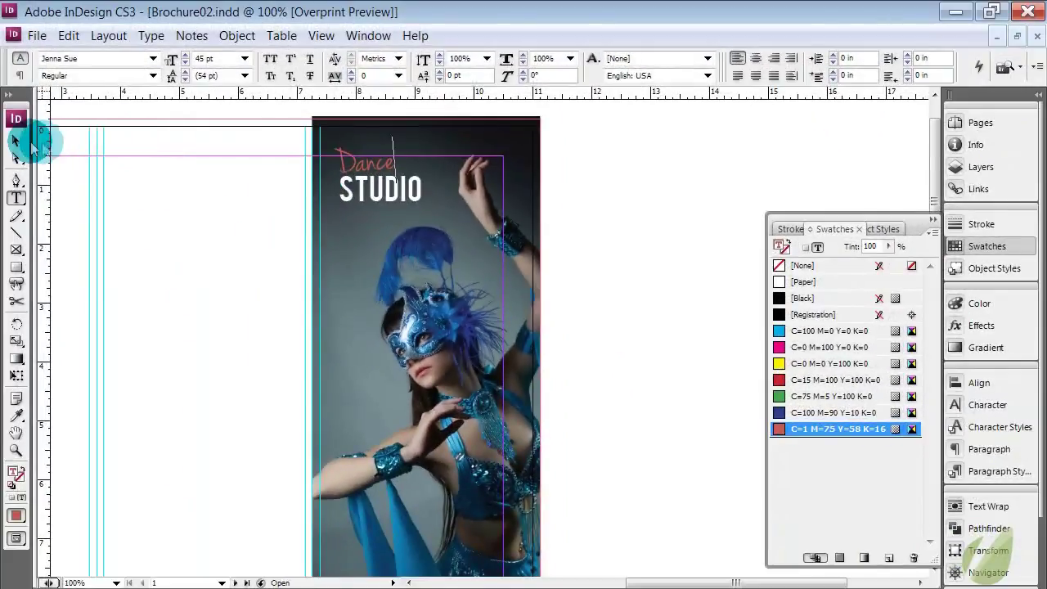
pyautogui.click(15, 141)
pyautogui.click(139, 175)
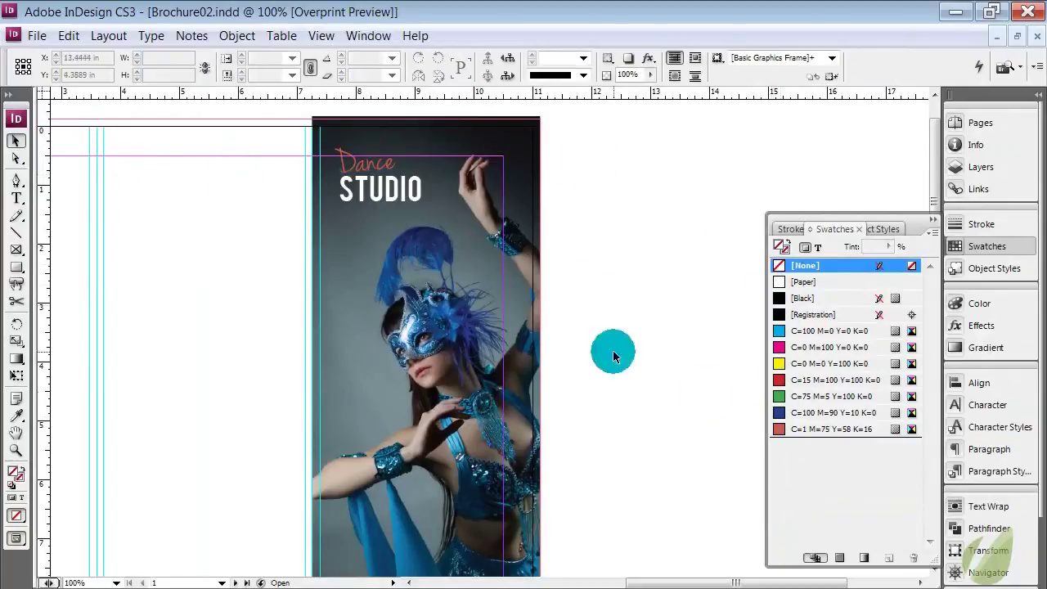
# Edit the coral swatch with Preview on, lowering black from 16 to 3 and keeping magenta 75.
pyautogui.doubleClick(790, 429)
pyautogui.moveTo(556, 163); pyautogui.dragTo(492, 223)
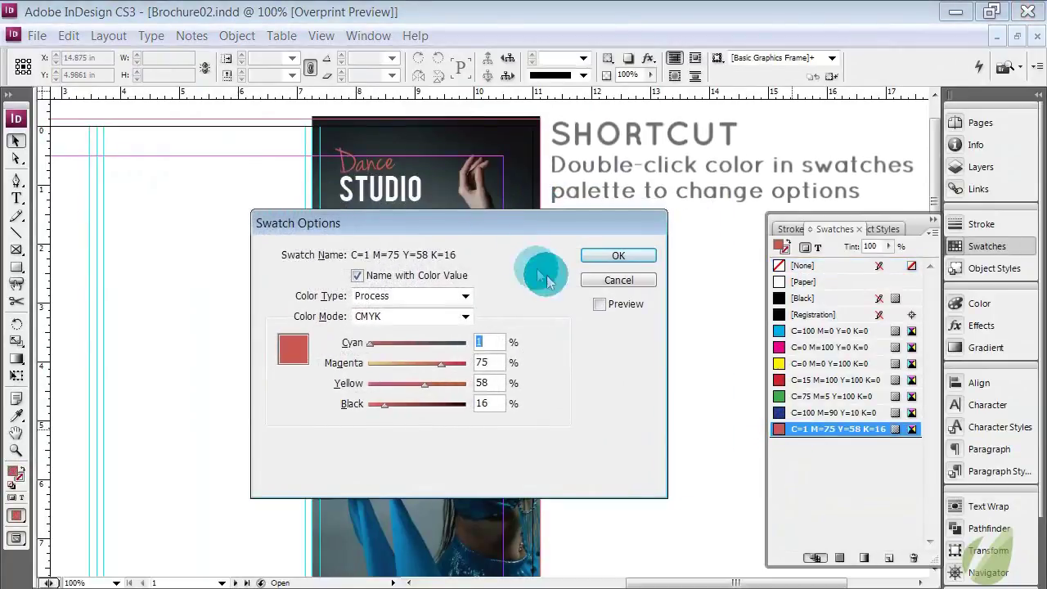
pyautogui.click(599, 305)
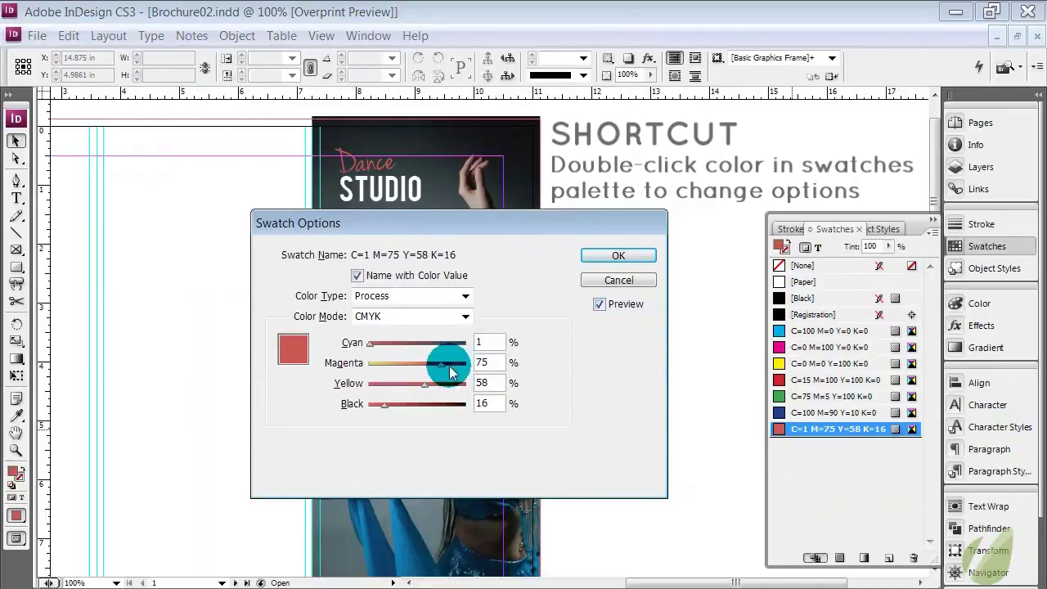
pyautogui.moveTo(442, 370); pyautogui.dragTo(437, 364)
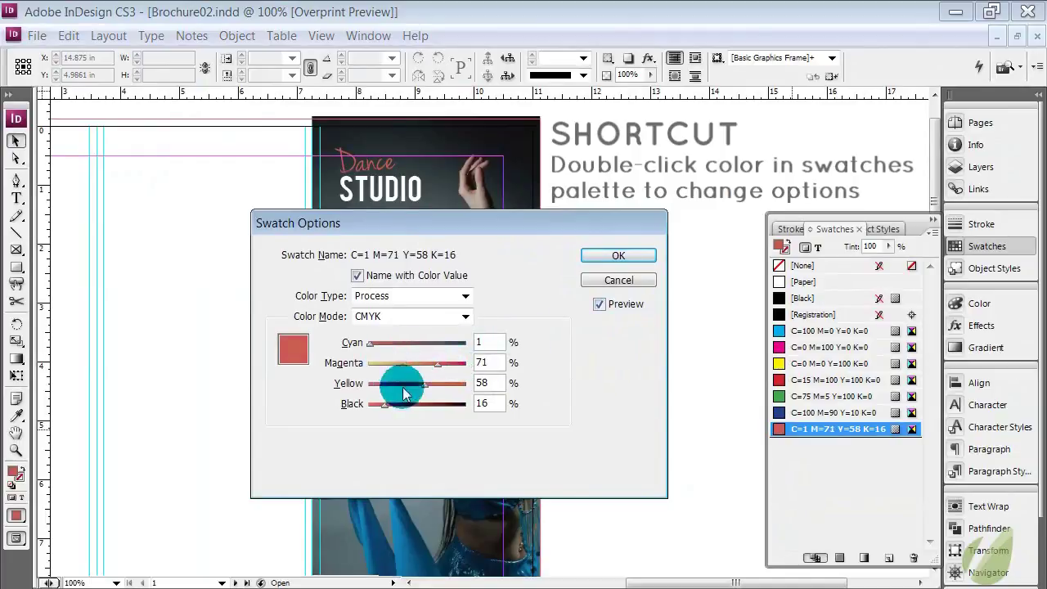
pyautogui.moveTo(381, 416); pyautogui.dragTo(375, 406)
pyautogui.moveTo(455, 371); pyautogui.dragTo(442, 372)
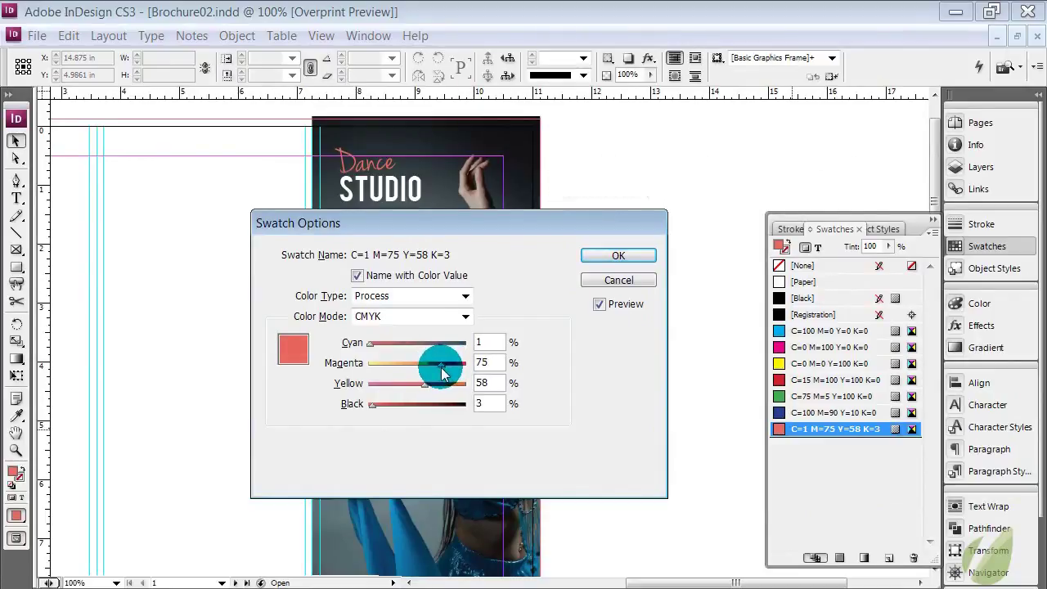
pyautogui.click(617, 256)
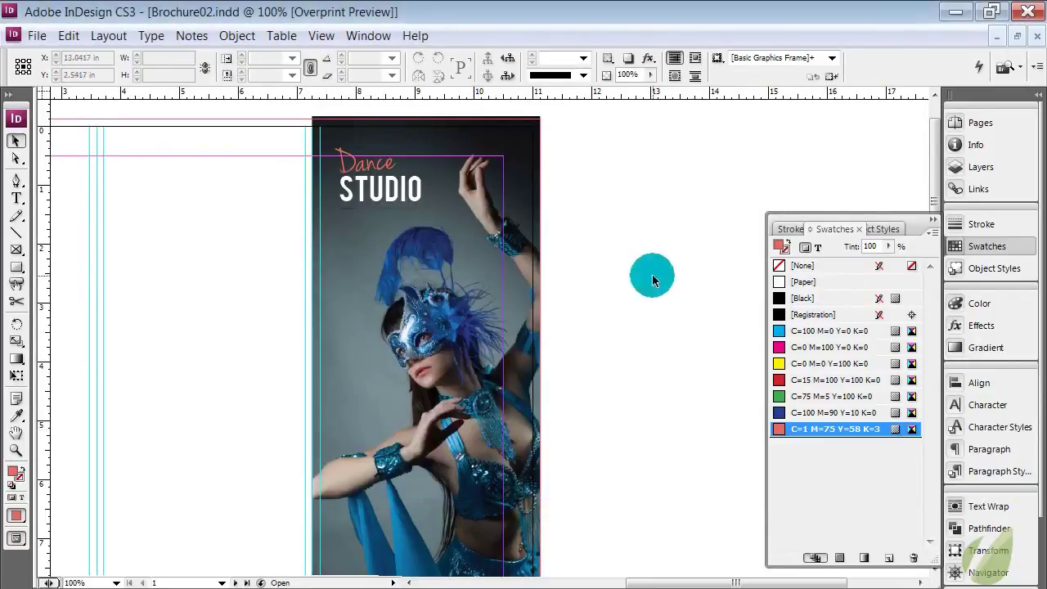
# Preview the page, zoom out to 75% to show the whole spread, then return to Normal view.
pyautogui.press('w')
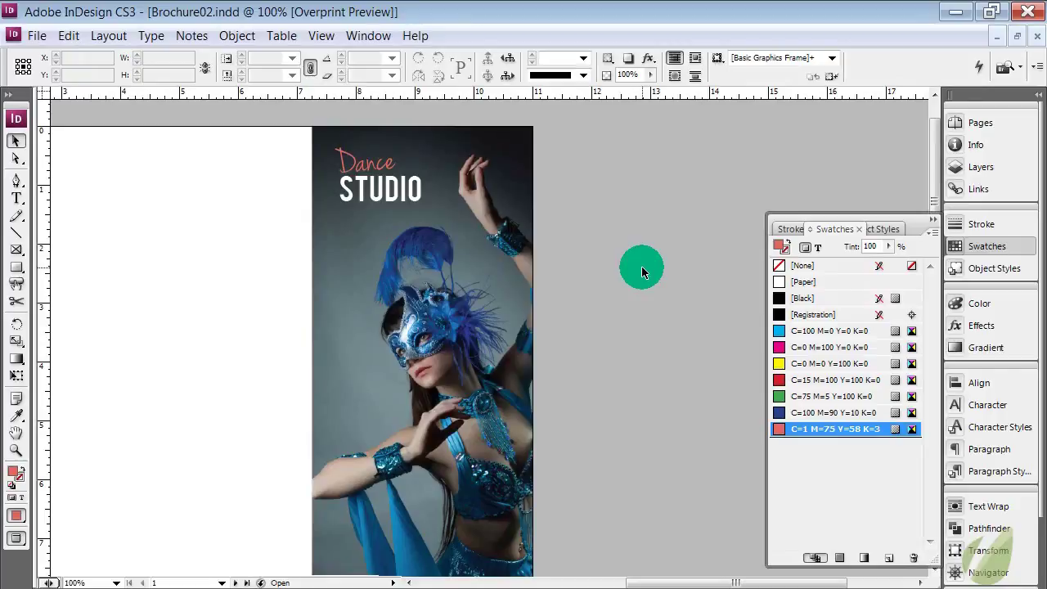
pyautogui.hotkey('ctrl', '-')
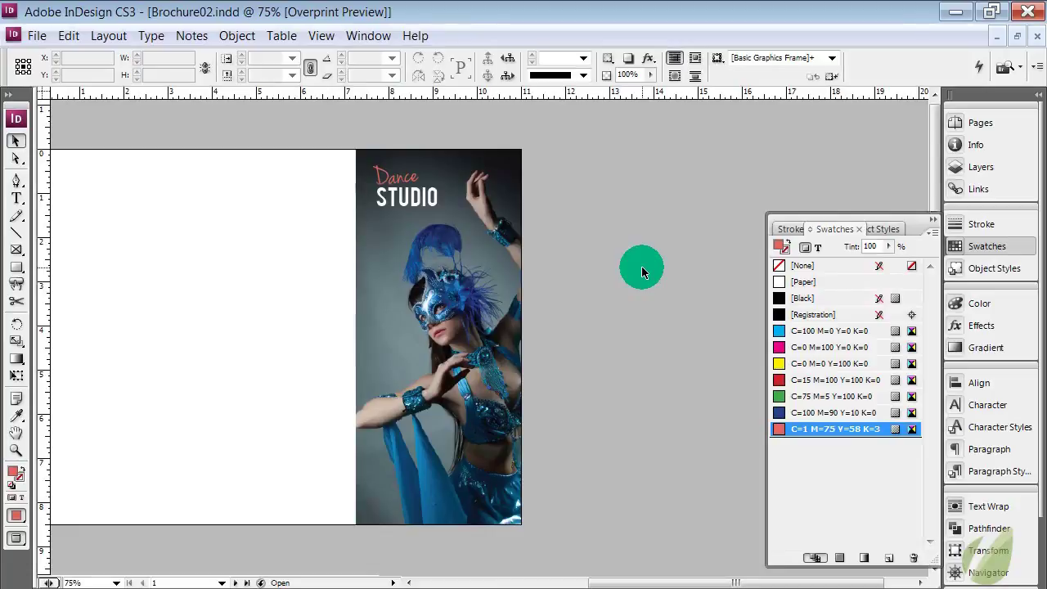
pyautogui.hotkey('ctrl', '=')
pyautogui.hotkey('ctrl', '-')
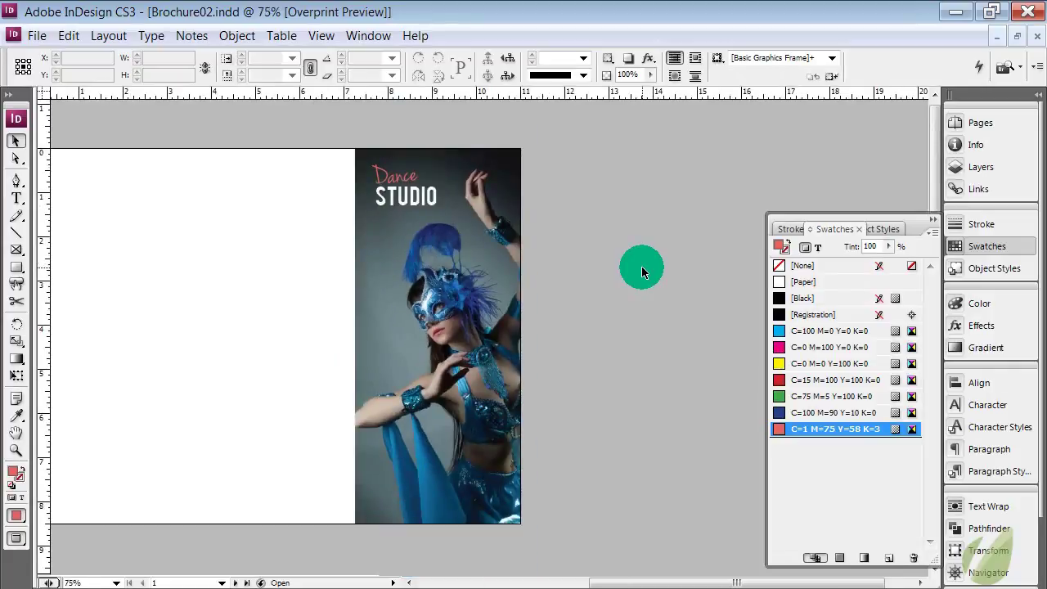
pyautogui.moveTo(650, 583); pyautogui.dragTo(601, 583)
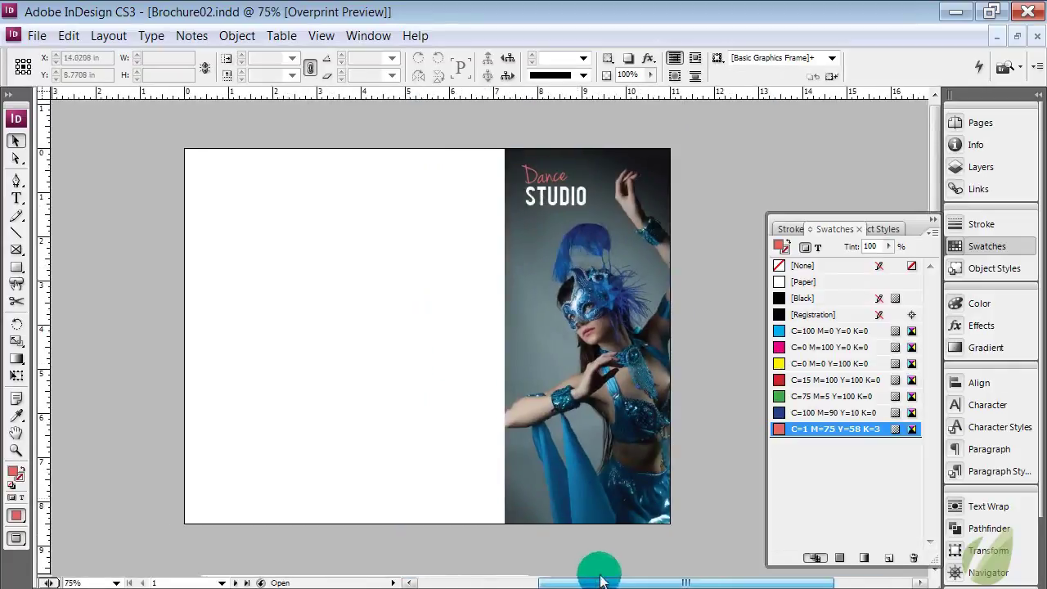
pyautogui.click(441, 349)
pyautogui.press('w')
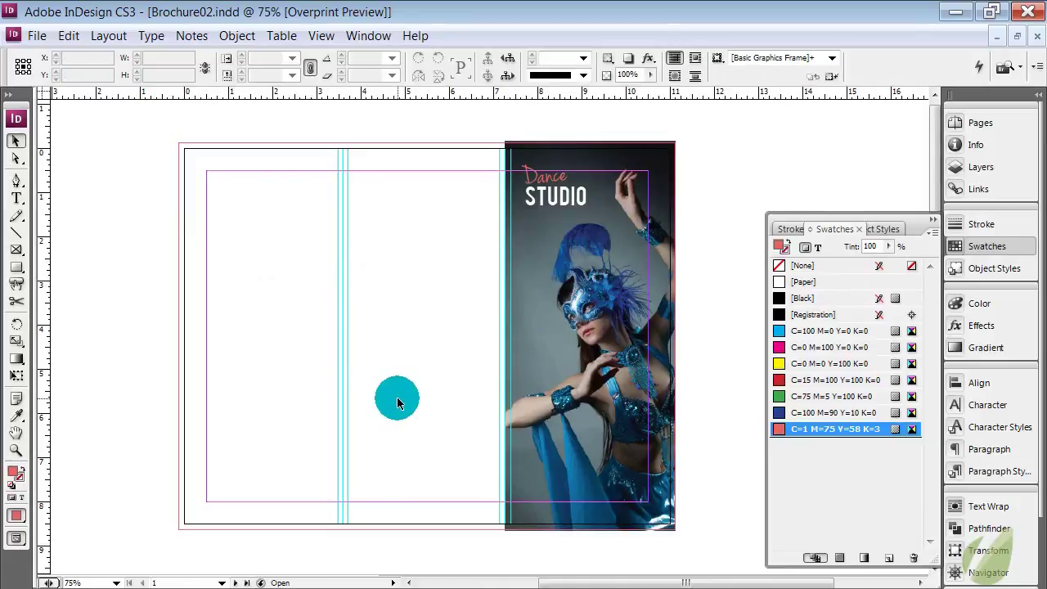
pyautogui.hotkey('ctrl', 'Tab')
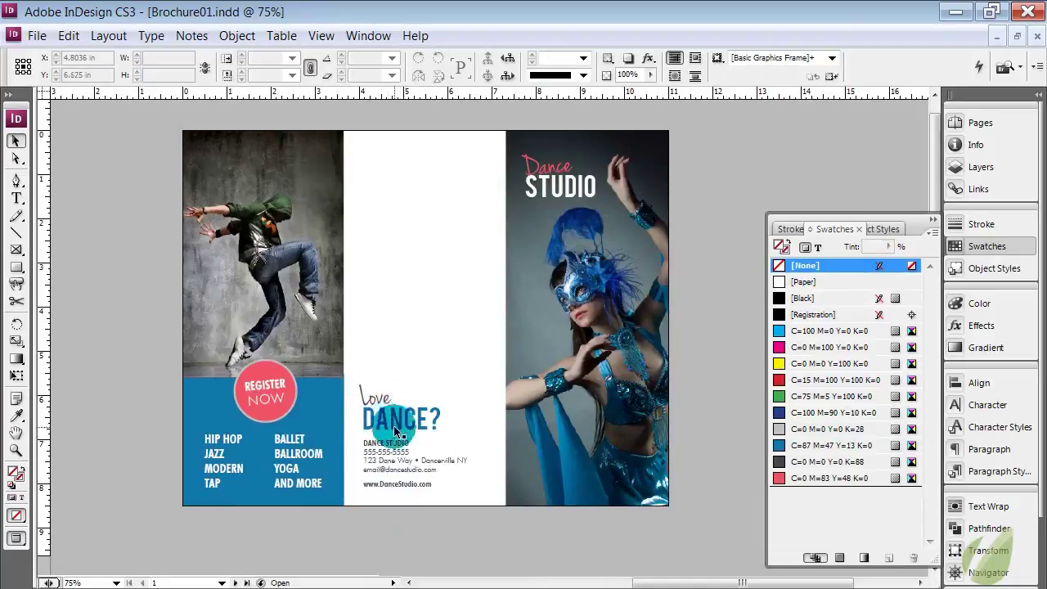
pyautogui.hotkey('ctrl', 'Tab')
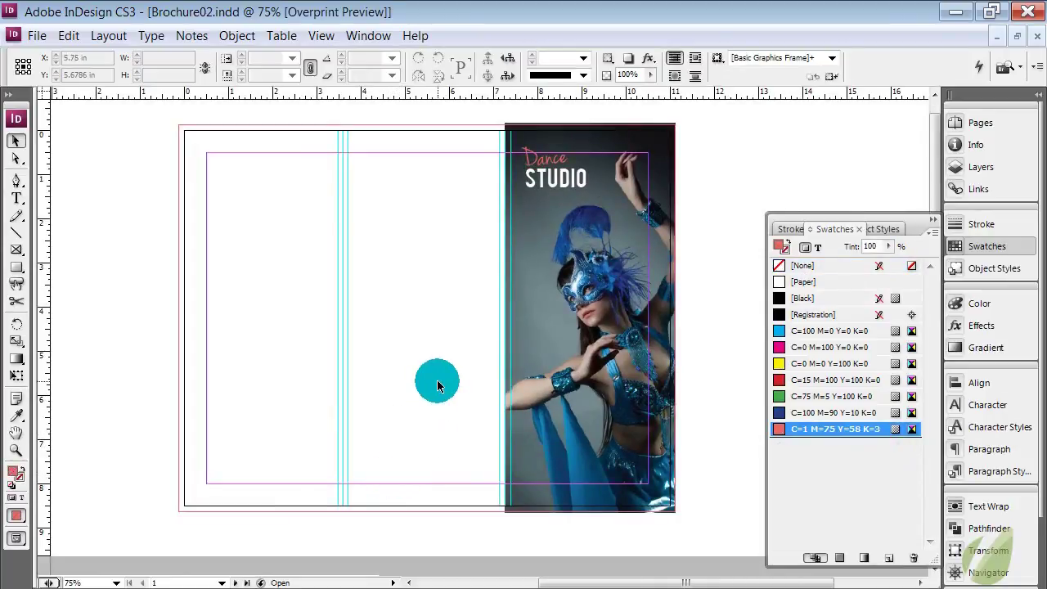
pyautogui.hotkey('ctrl', 'Tab')
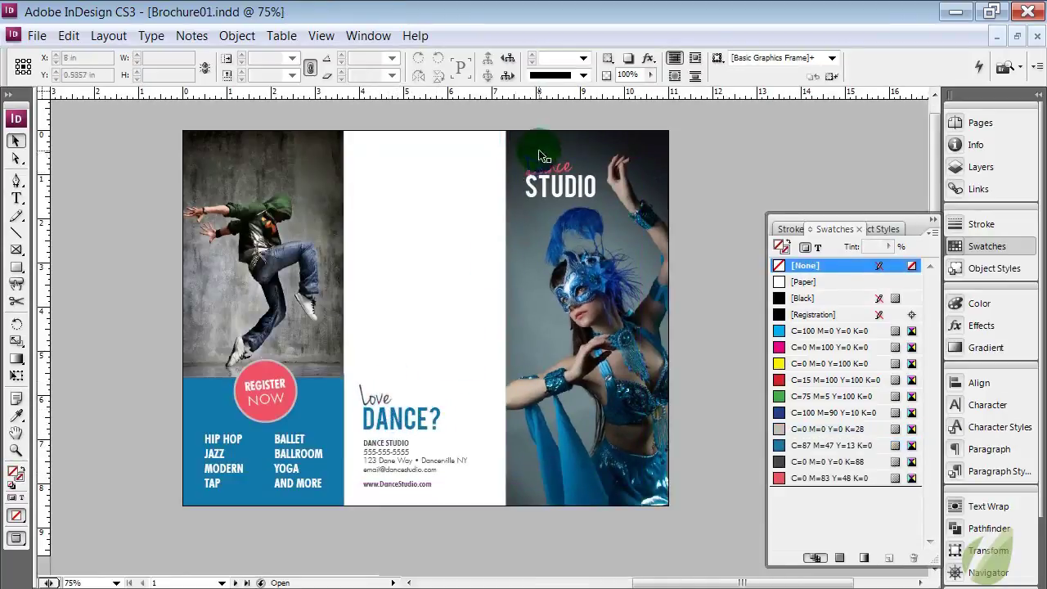
pyautogui.hotkey('ctrl', 'Tab')
pyautogui.moveTo(533, 216); pyautogui.dragTo(414, 225)
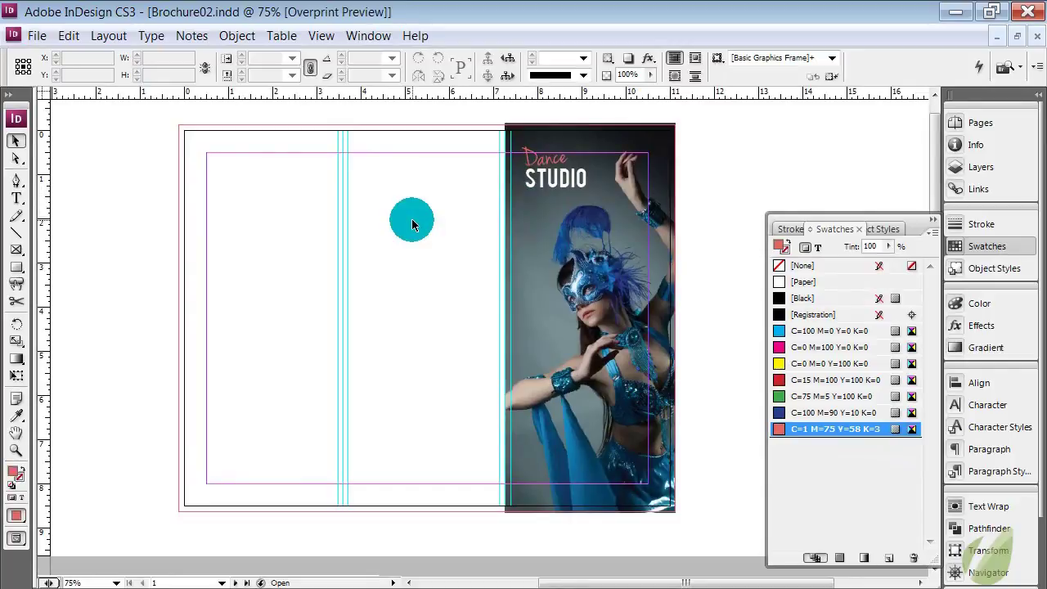
# Copy the heading lower on the photo, retype it as Love over DANCE?, and select Love.
pyautogui.moveTo(413, 225); pyautogui.dragTo(541, 157)
pyautogui.moveTo(583, 193); pyautogui.dragTo(592, 270)
pyautogui.doubleClick(536, 242)
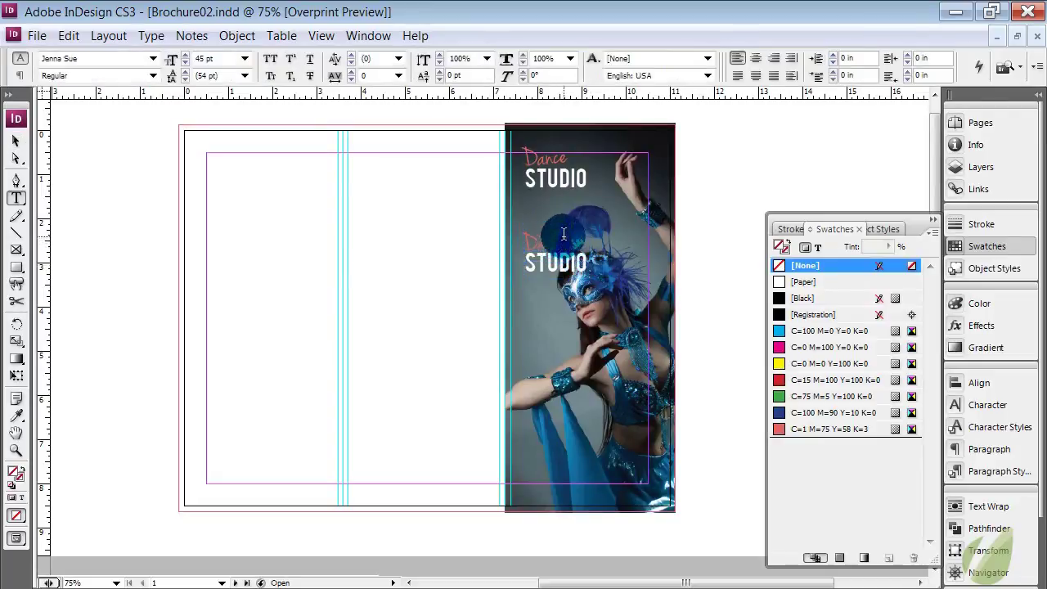
pyautogui.doubleClick(533, 240)
pyautogui.moveTo(533, 240); pyautogui.dragTo(519, 250)
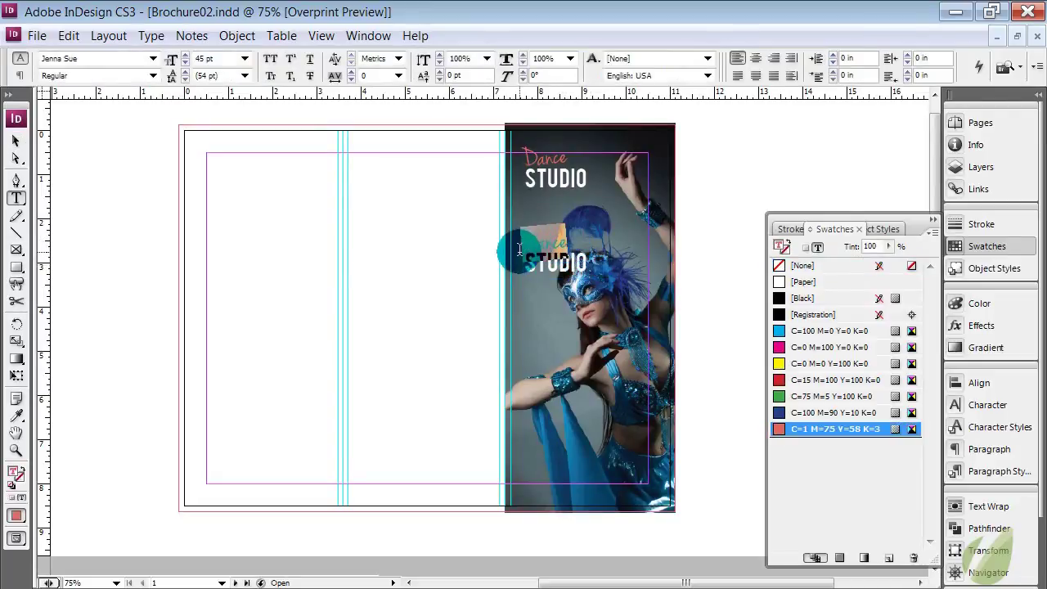
pyautogui.write('Love')
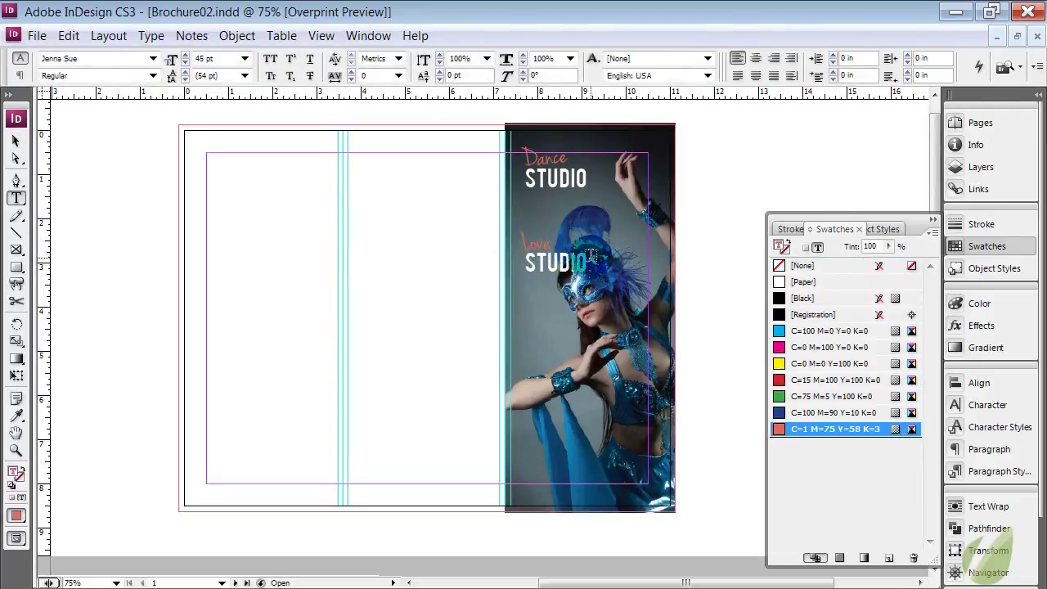
pyautogui.moveTo(588, 261); pyautogui.dragTo(490, 264)
pyautogui.write('DA')
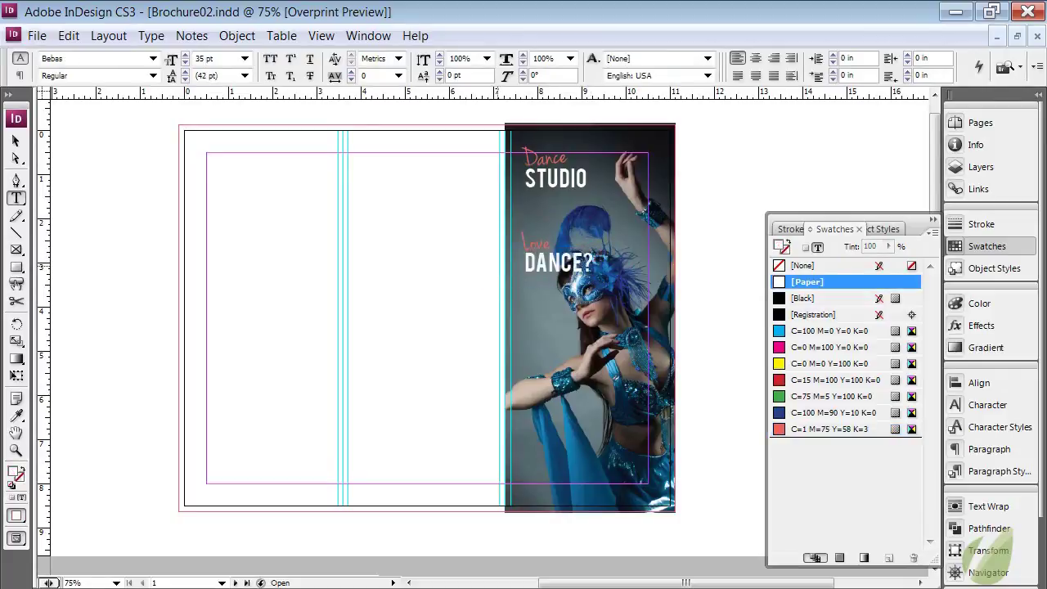
pyautogui.moveTo(500, 241)
pyautogui.mouseDown()
pyautogui.moveTo(564, 230)
pyautogui.moveTo(550, 244)
pyautogui.moveTo(521, 243)
pyautogui.mouseUp()
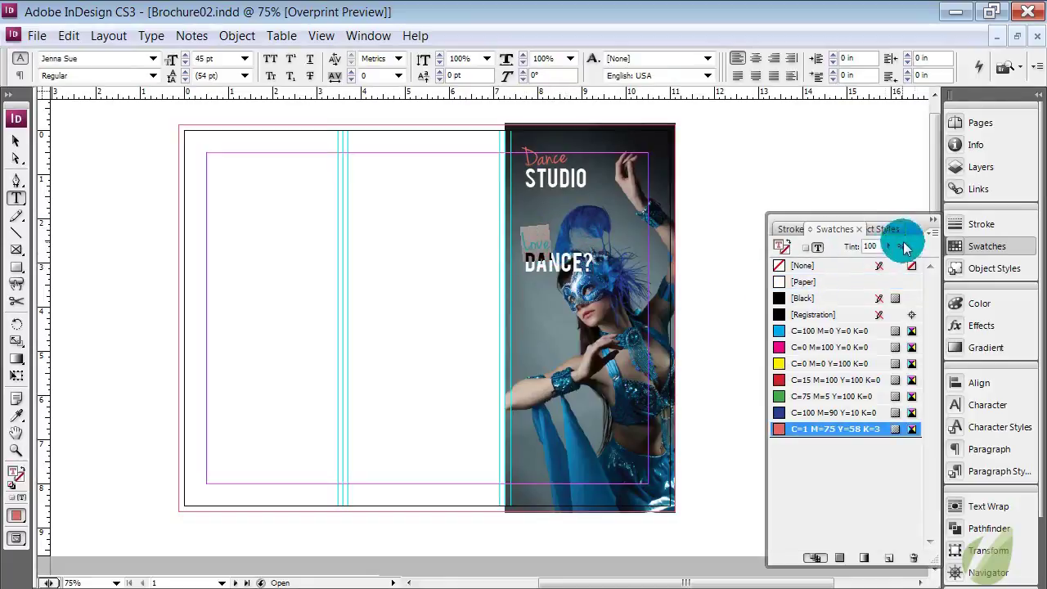
# Start a new colour swatch and try out the CMYK sliders.
pyautogui.click(930, 234)
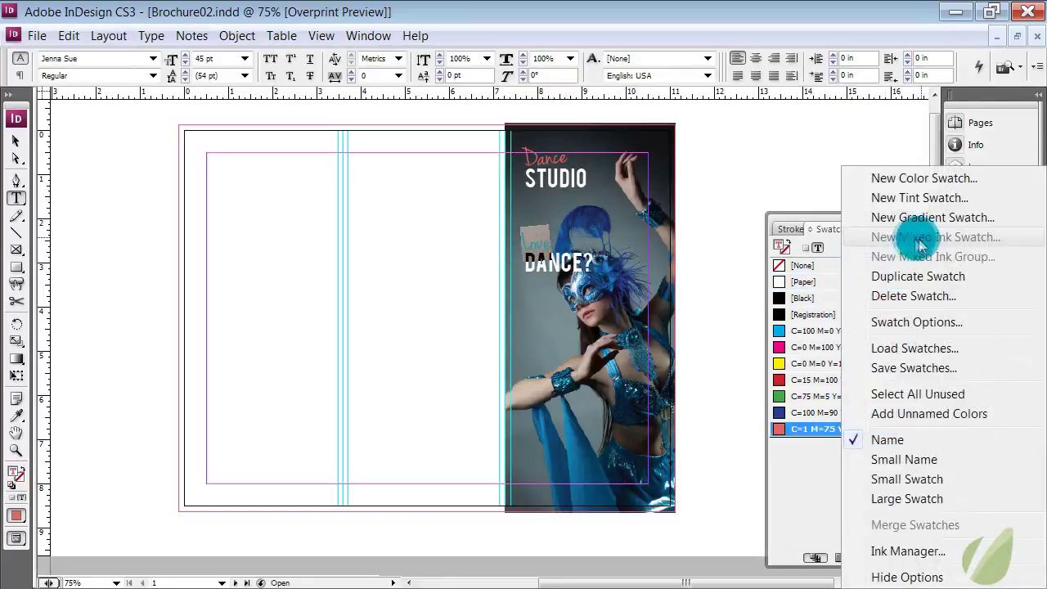
pyautogui.click(897, 175)
pyautogui.moveTo(526, 168); pyautogui.dragTo(277, 79)
pyautogui.moveTo(187, 255); pyautogui.dragTo(236, 256)
pyautogui.moveTo(361, 340); pyautogui.dragTo(422, 341)
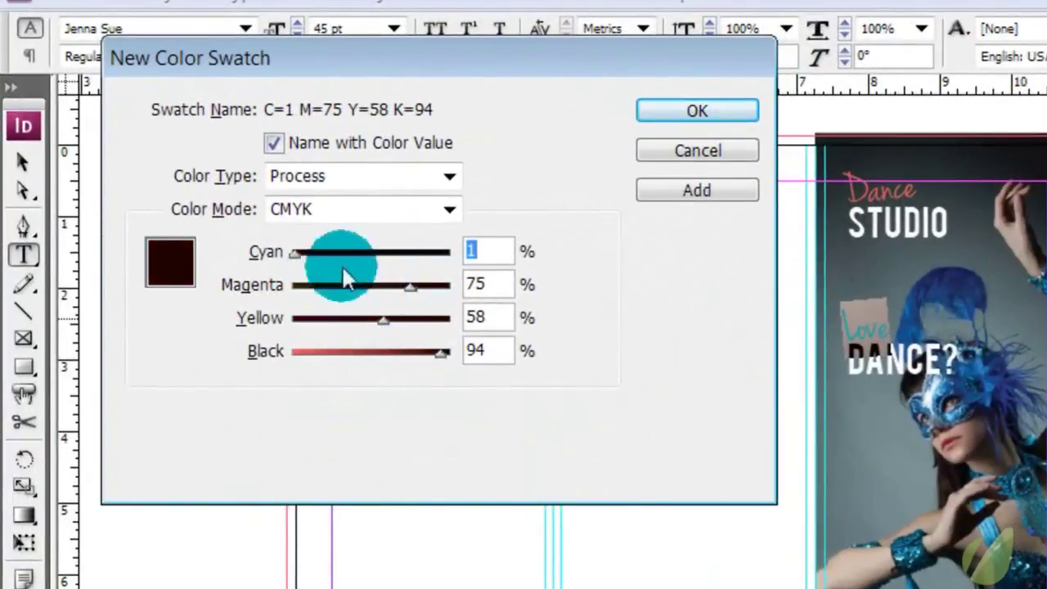
pyautogui.moveTo(326, 245); pyautogui.dragTo(338, 246)
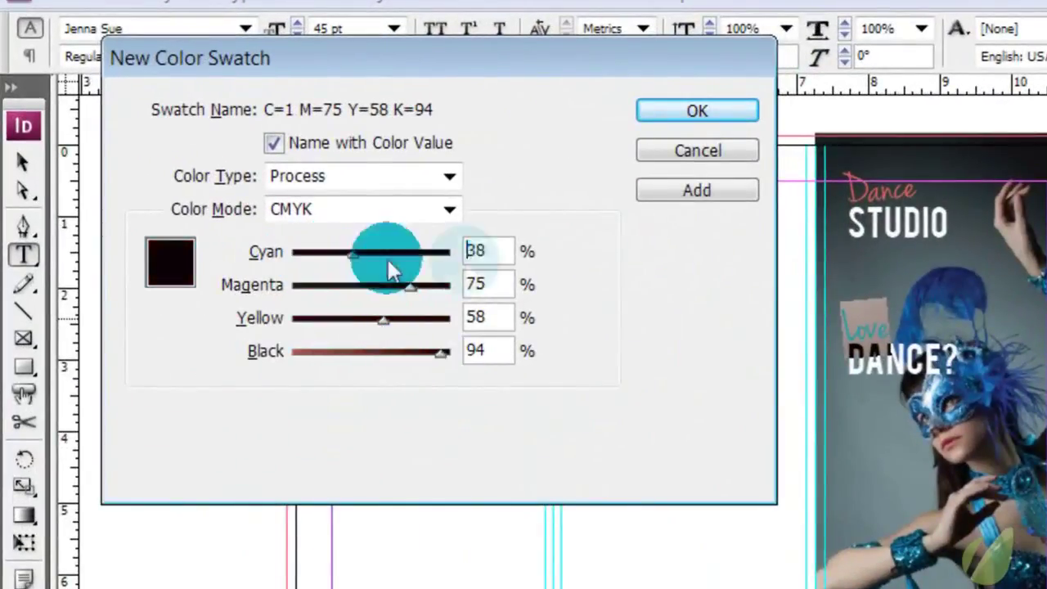
pyautogui.moveTo(391, 270); pyautogui.dragTo(450, 253)
pyautogui.moveTo(409, 286); pyautogui.dragTo(450, 287)
pyautogui.moveTo(383, 319); pyautogui.dragTo(352, 366)
# Set the swatch to C=0 M=0 Y=0 K=70 grey and add it to the swatches.
pyautogui.moveTo(529, 253); pyautogui.dragTo(468, 249)
pyautogui.write('00')
pyautogui.doubleClick(491, 284)
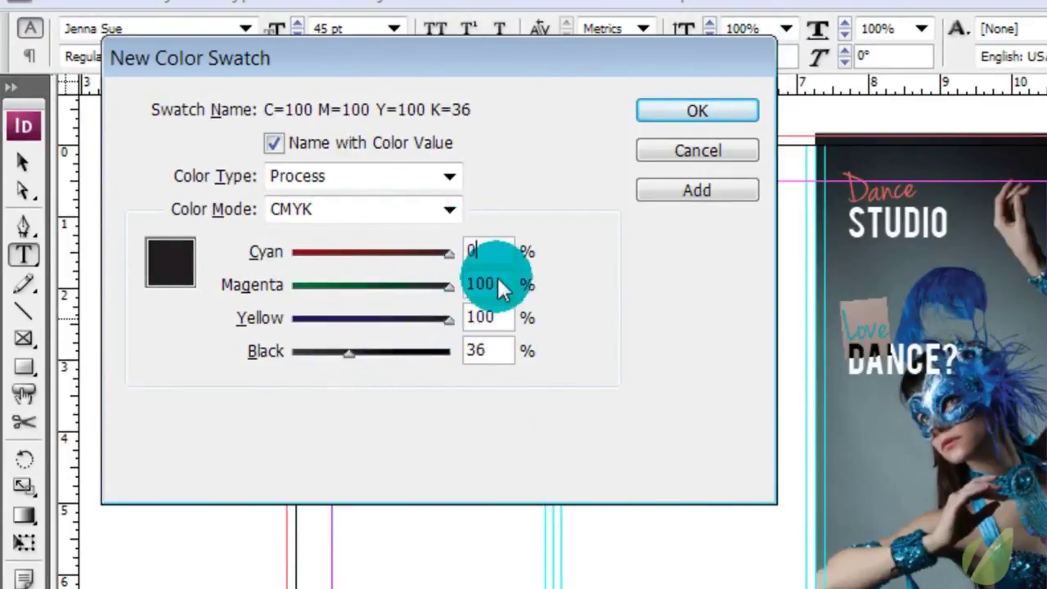
pyautogui.write('0')
pyautogui.doubleClick(478, 318)
pyautogui.write('0')
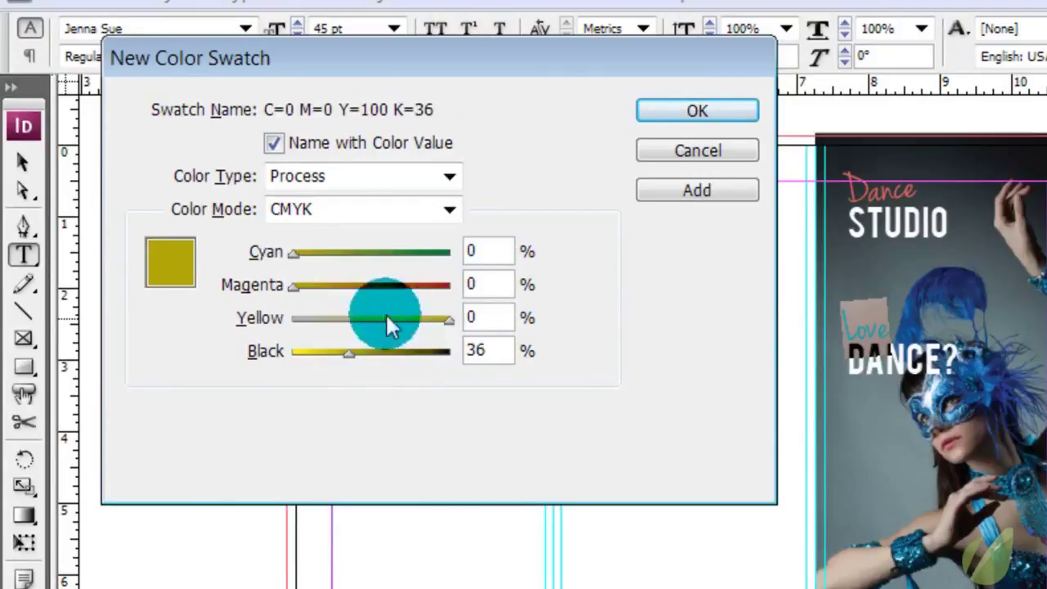
pyautogui.press('Tab')
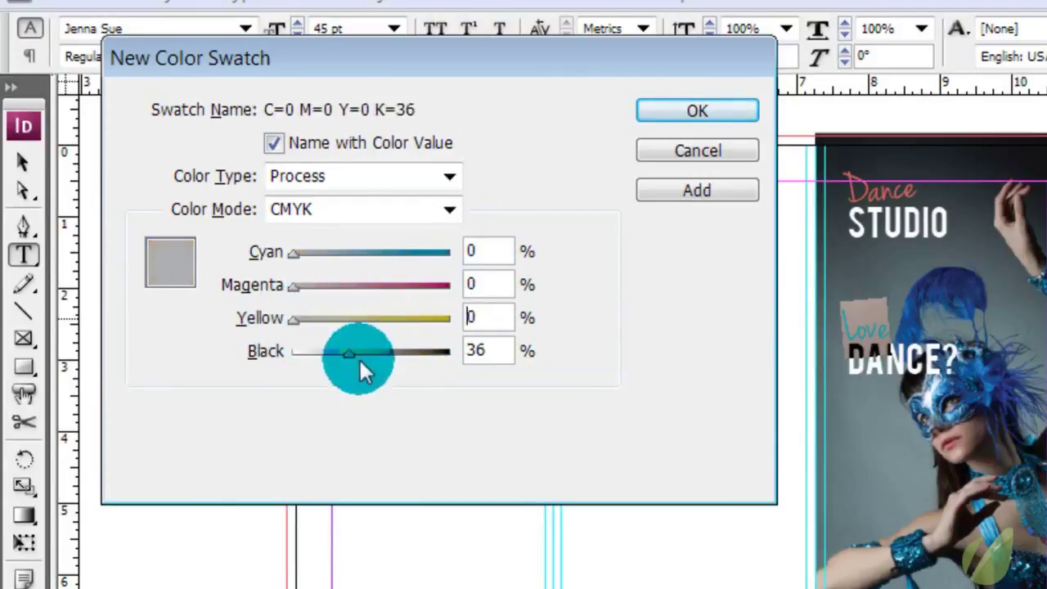
pyautogui.moveTo(359, 358); pyautogui.dragTo(403, 355)
pyautogui.click(703, 196)
pyautogui.click(713, 108)
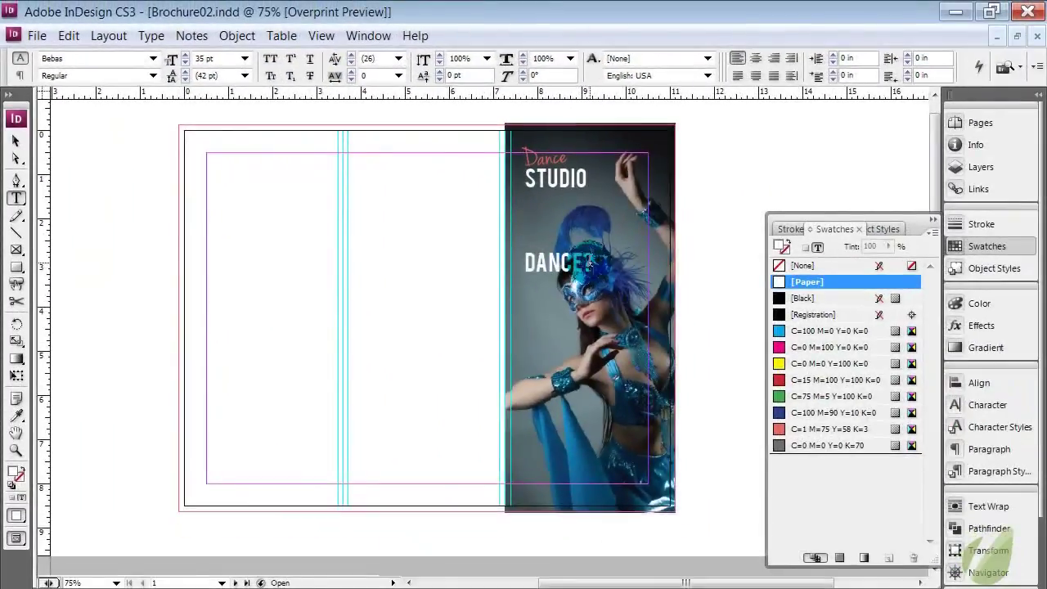
# Colour DANCE? with the deep blue sampled from the dancer's feathers using the Eyedropper.
pyautogui.tripleClick(618, 280)
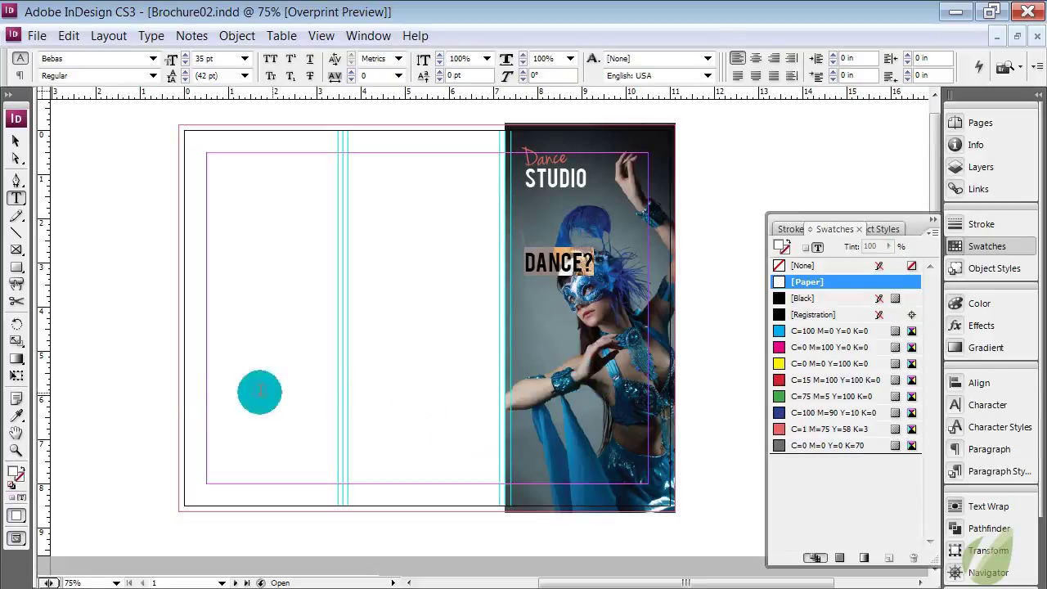
pyautogui.click(18, 416)
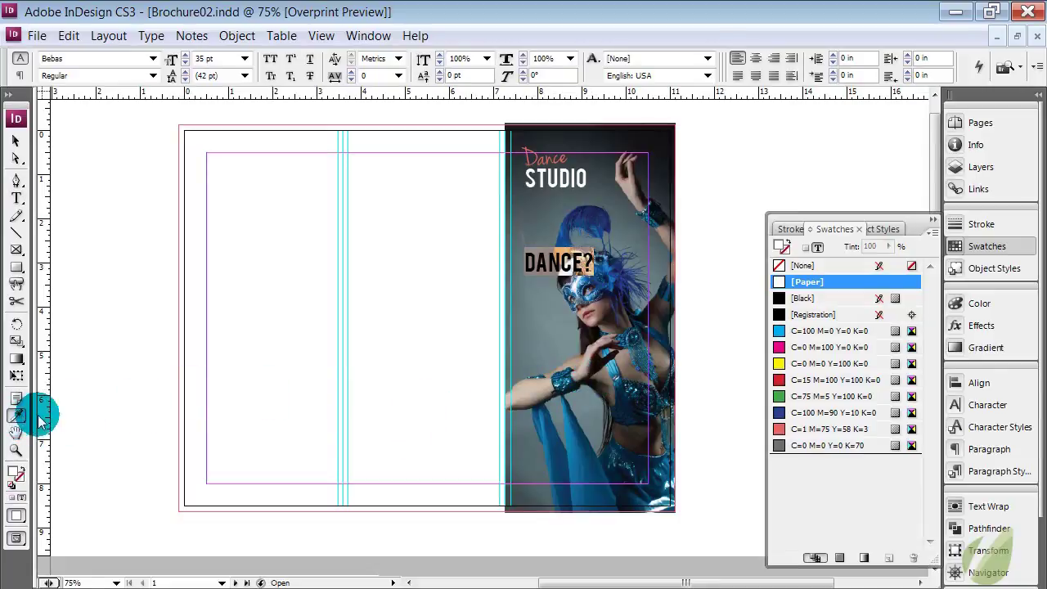
pyautogui.click(602, 270)
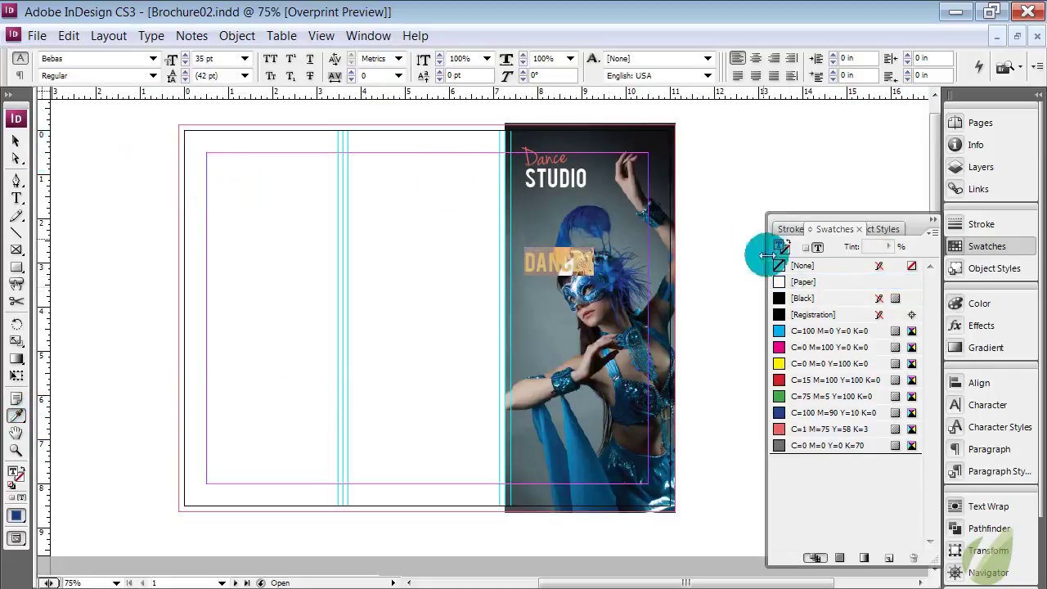
pyautogui.click(781, 249)
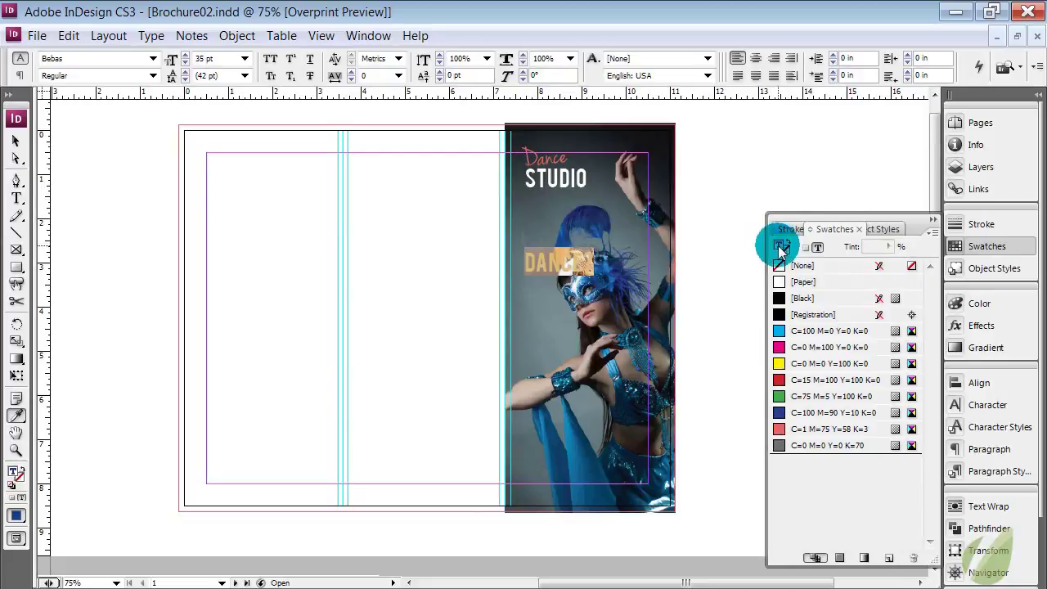
# Save the sampled blue as a CMYK process swatch, C=100 M=88 Y=10 K=1.
pyautogui.click(933, 221)
pyautogui.click(869, 177)
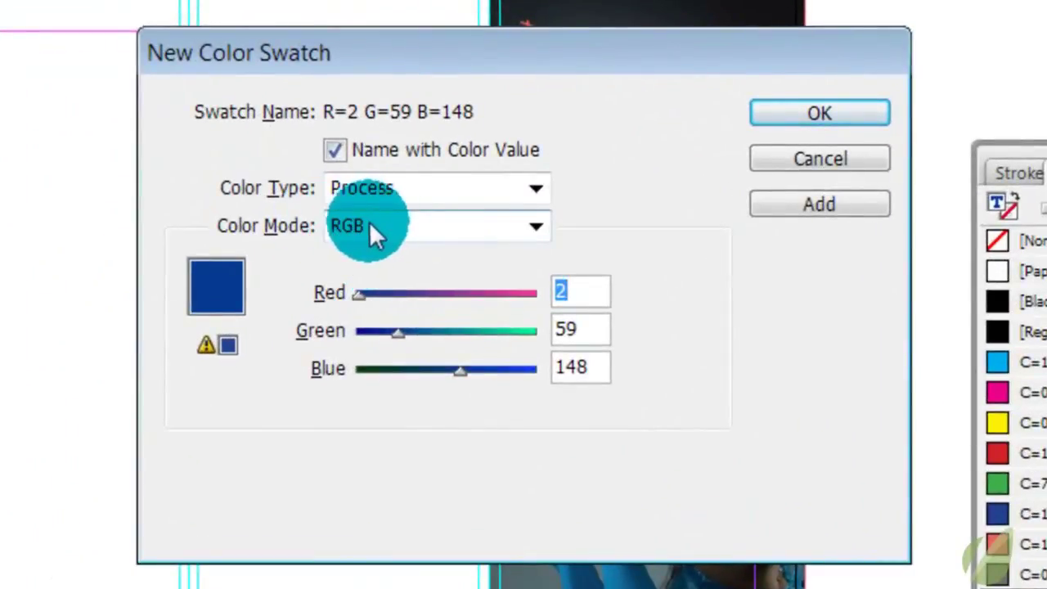
pyautogui.click(391, 235)
pyautogui.scroll(1, 630, 12)
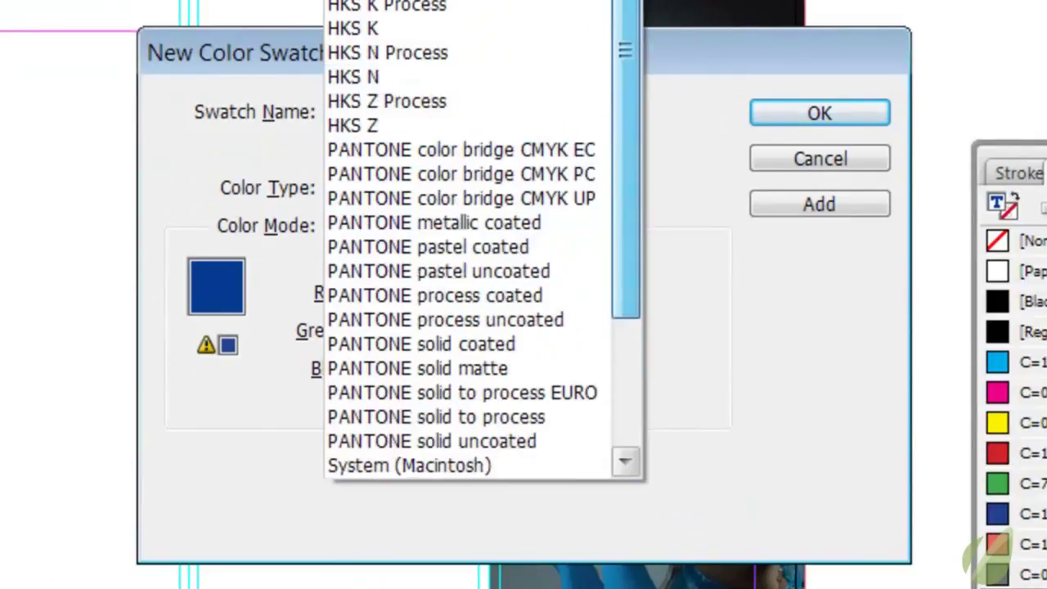
pyautogui.scroll(3, 580, 159)
pyautogui.click(580, 159)
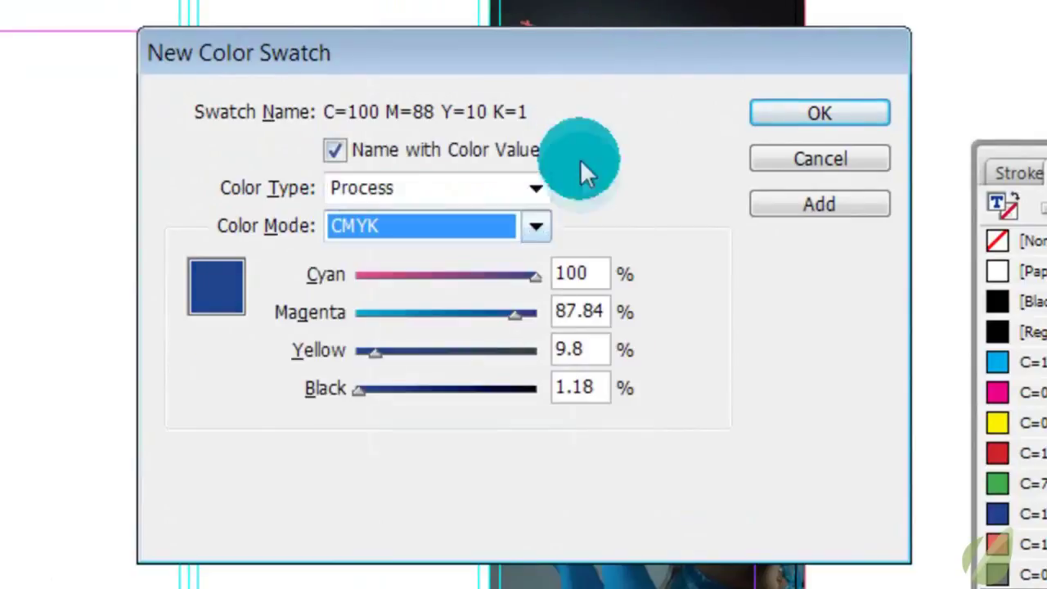
pyautogui.click(804, 202)
pyautogui.click(810, 123)
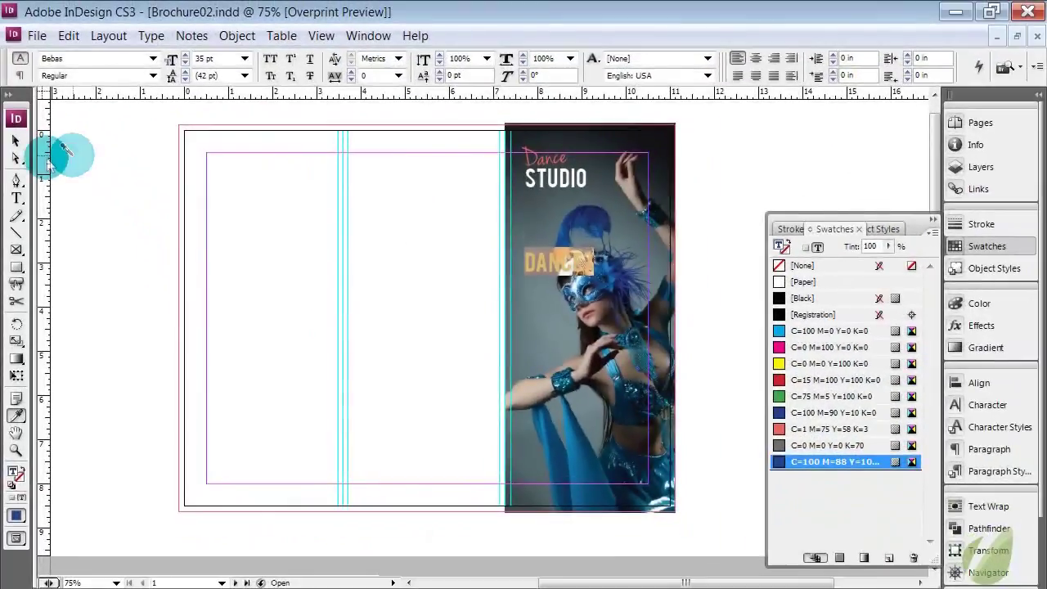
# Move the Love DANCE? frames into the lower middle panel and nudge them upward.
pyautogui.click(16, 141)
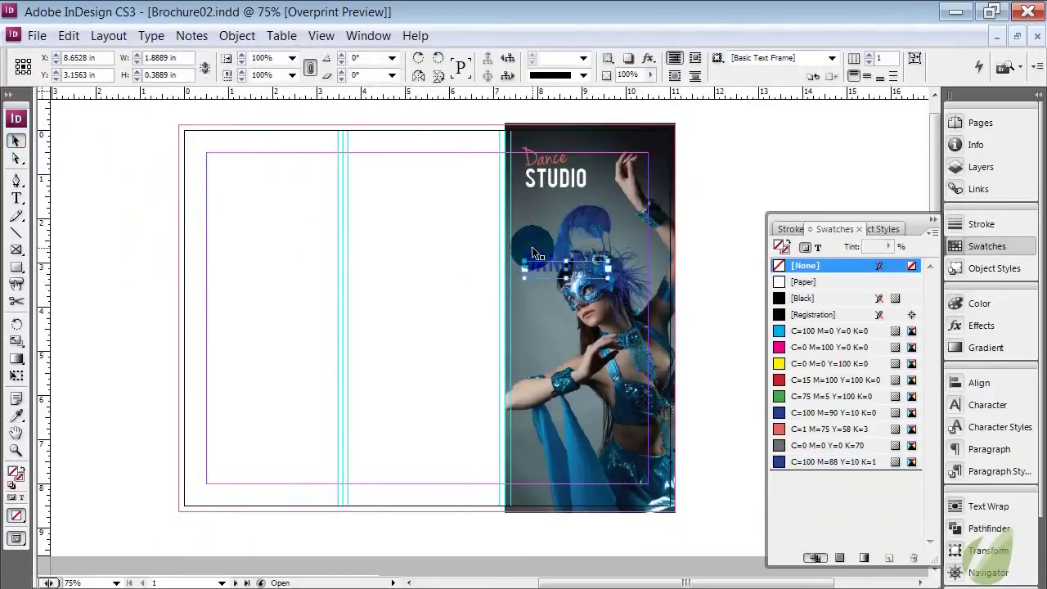
pyautogui.moveTo(528, 249); pyautogui.dragTo(431, 465)
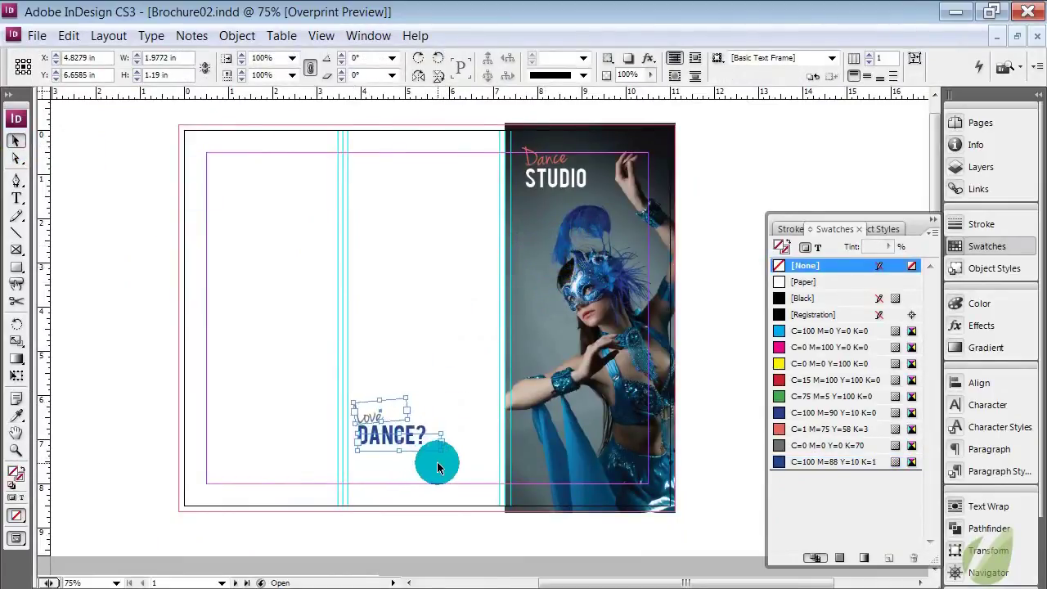
pyautogui.moveTo(441, 467); pyautogui.dragTo(455, 462)
pyautogui.click(457, 460)
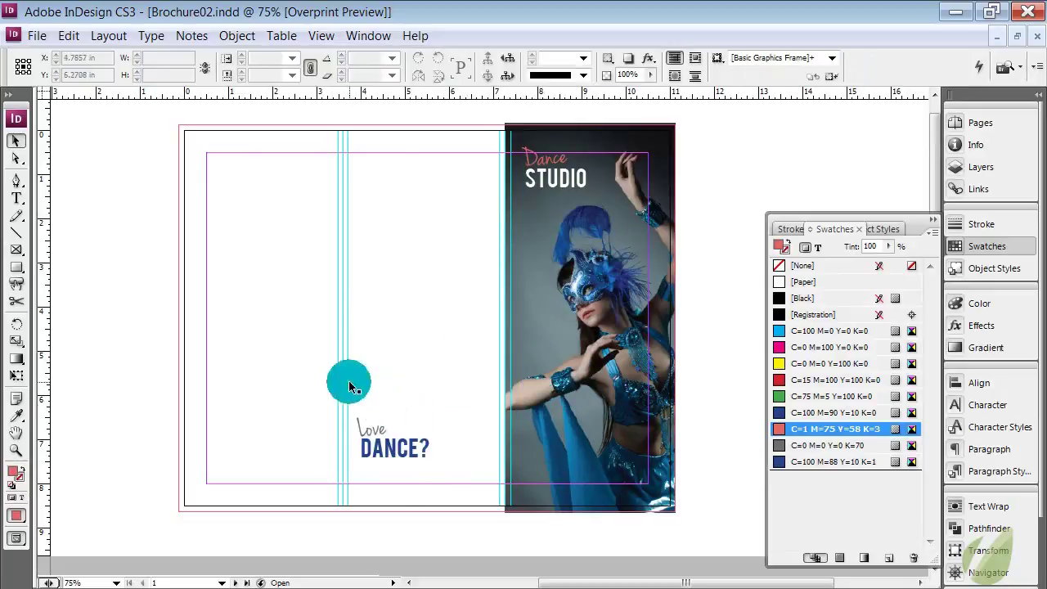
pyautogui.moveTo(346, 382); pyautogui.dragTo(350, 451)
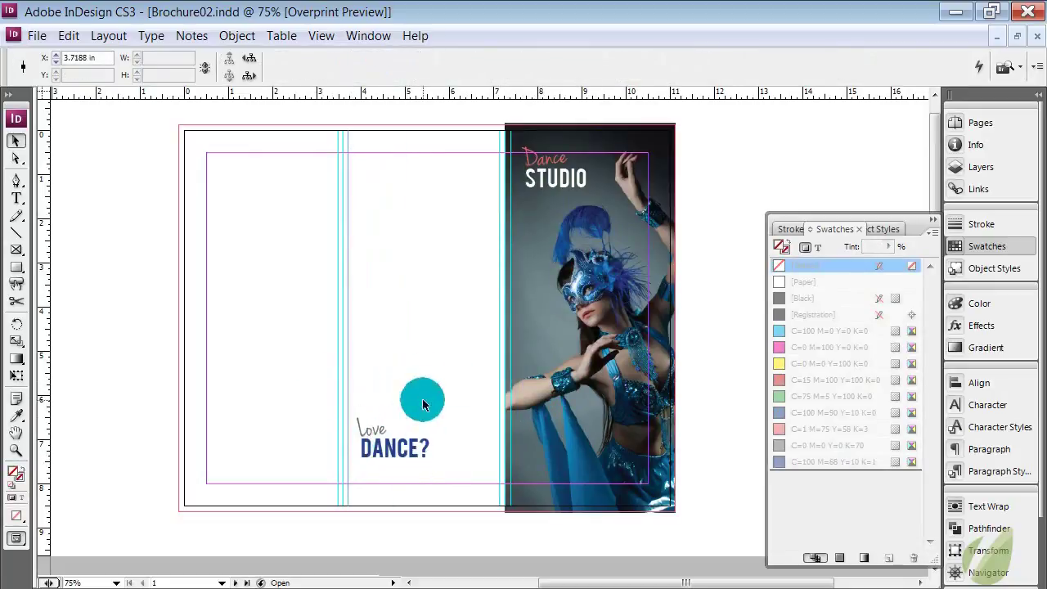
pyautogui.click(367, 425)
pyautogui.hotkey('shift', 'Up')
pyautogui.hotkey('shift', 'Up')
pyautogui.hotkey('shift', 'Up')
pyautogui.hotkey('shift', 'Up')
pyautogui.hotkey('shift', 'Up')
pyautogui.hotkey('shift', 'Up')
pyautogui.hotkey('shift', 'Up')
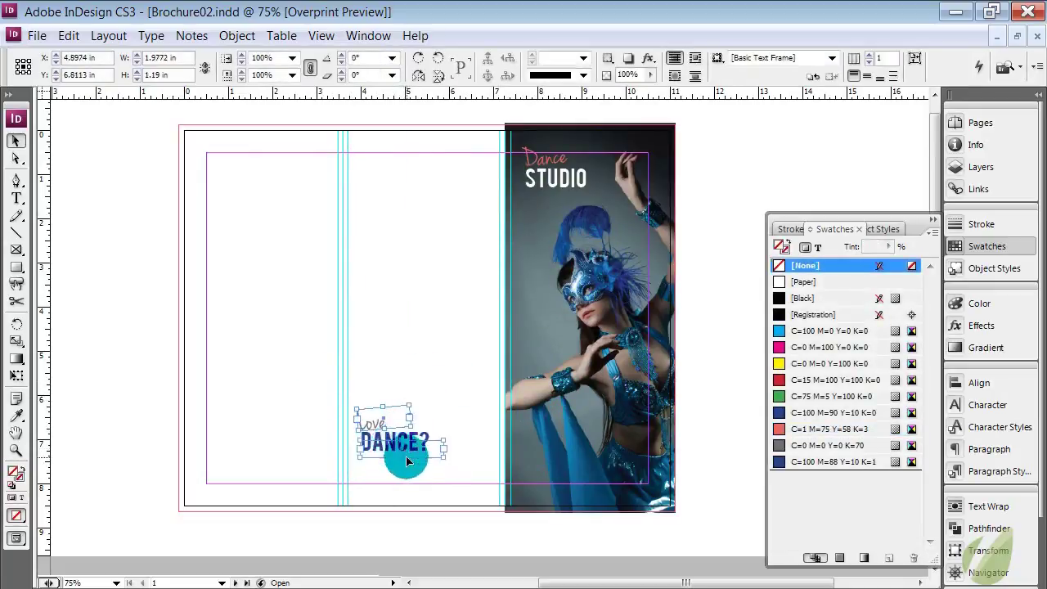
pyautogui.click(419, 464)
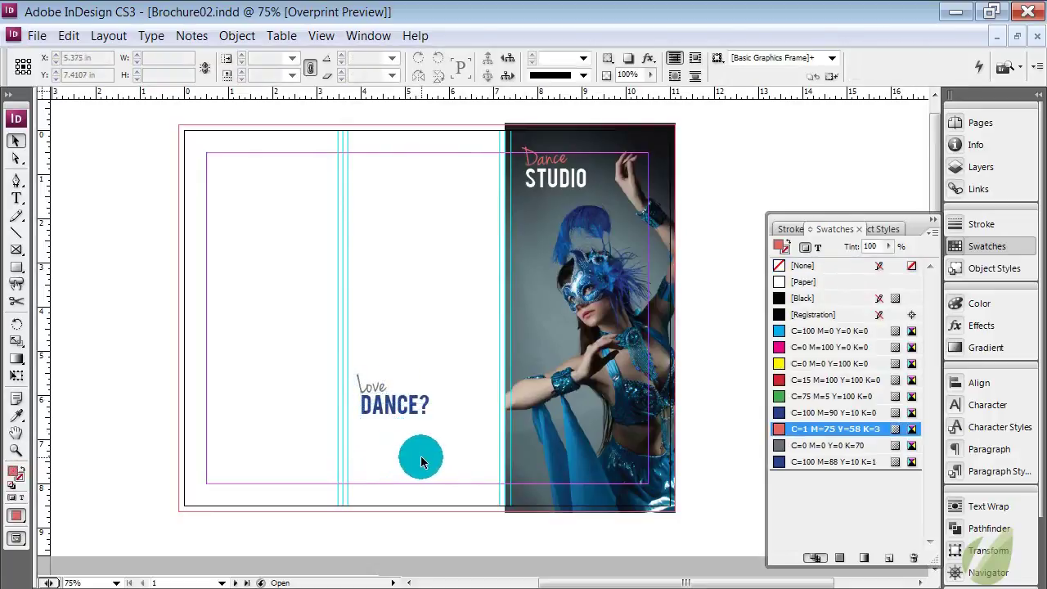
# In Brochure01, select the contact details text frame.
pyautogui.hotkey('ctrl', '`')
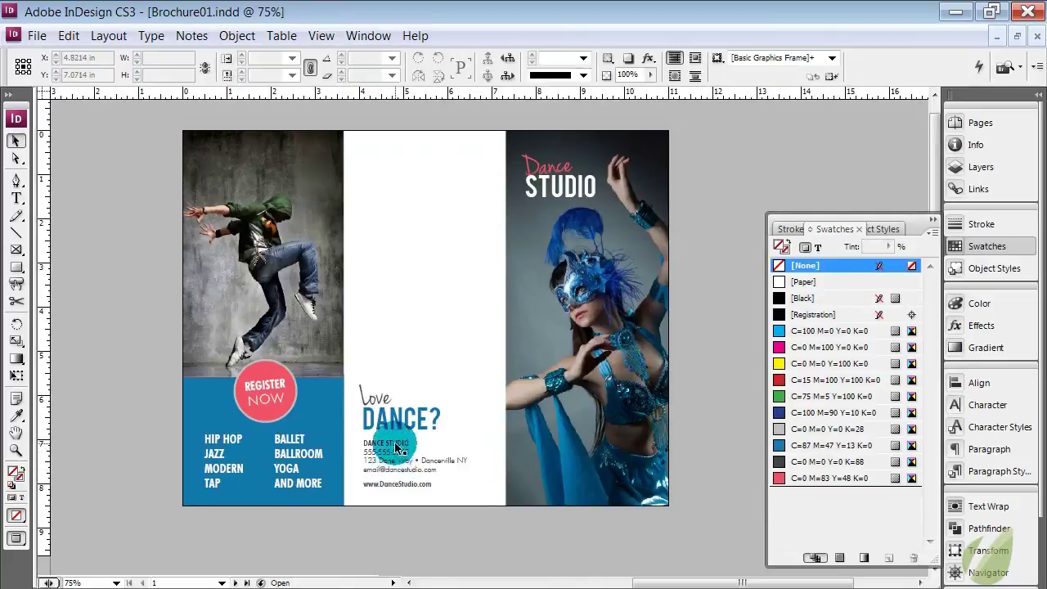
pyautogui.doubleClick(397, 451)
pyautogui.moveTo(442, 472); pyautogui.dragTo(329, 440)
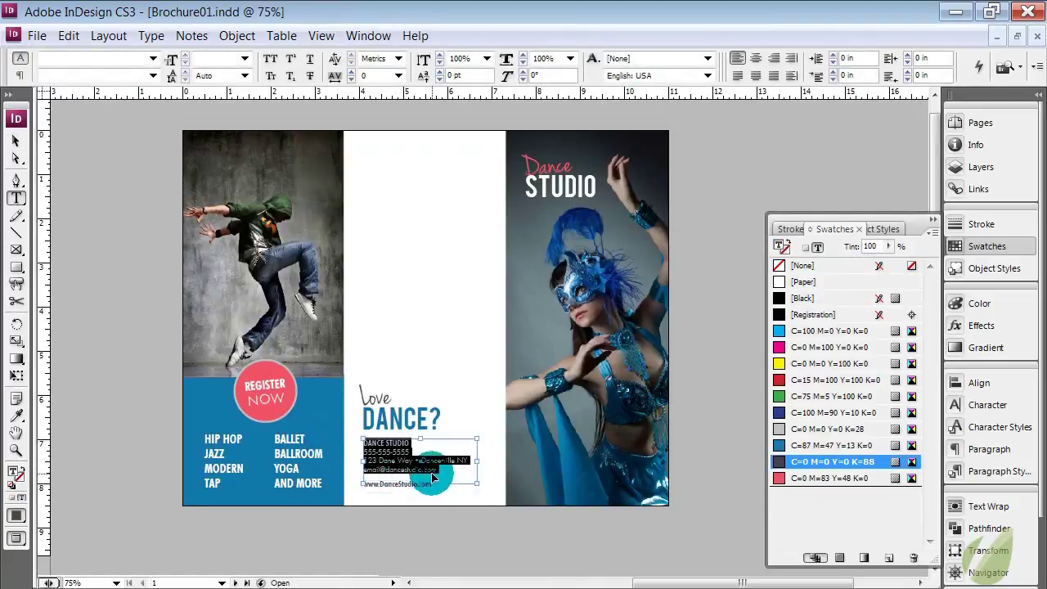
pyautogui.click(15, 141)
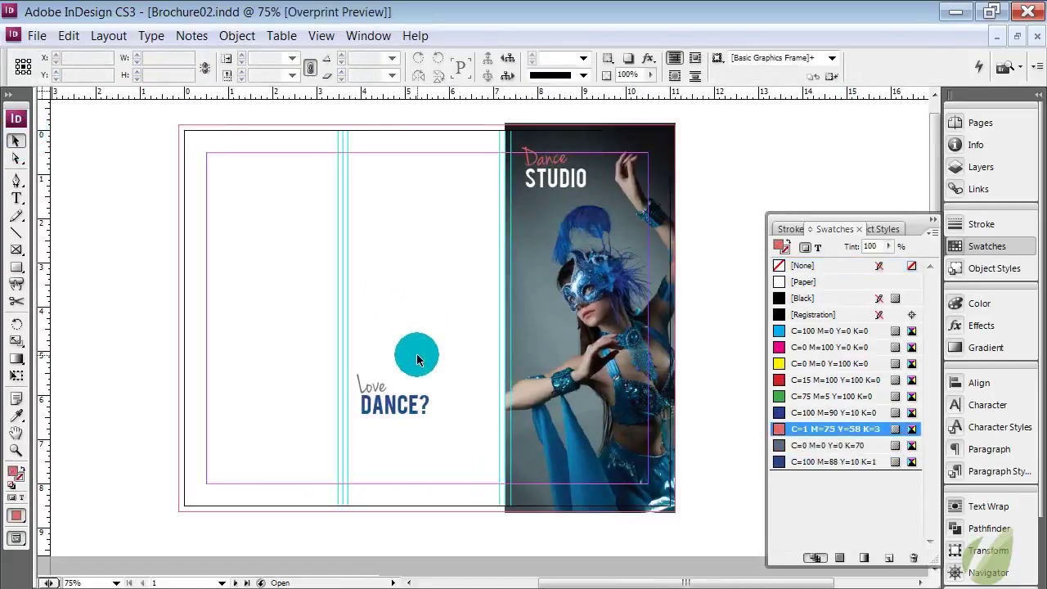
# Paste the contact block beneath Love DANCE? in Brochure02 and select all its text.
pyautogui.hotkey('ctrl', 'v')
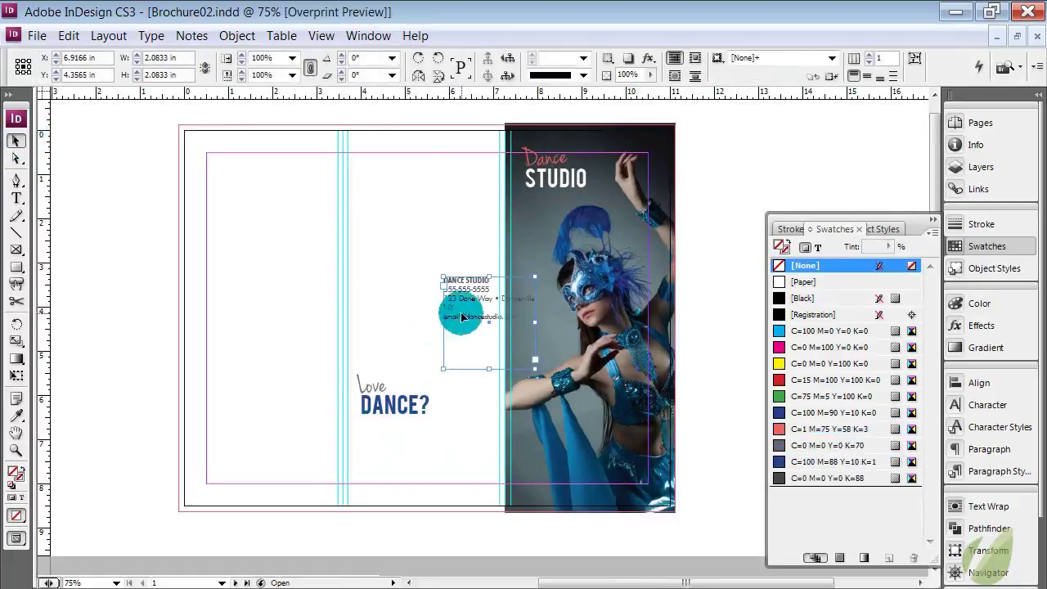
pyautogui.moveTo(456, 311); pyautogui.dragTo(409, 450)
pyautogui.hotkey('ctrl', '=')
pyautogui.hotkey('ctrl', '=')
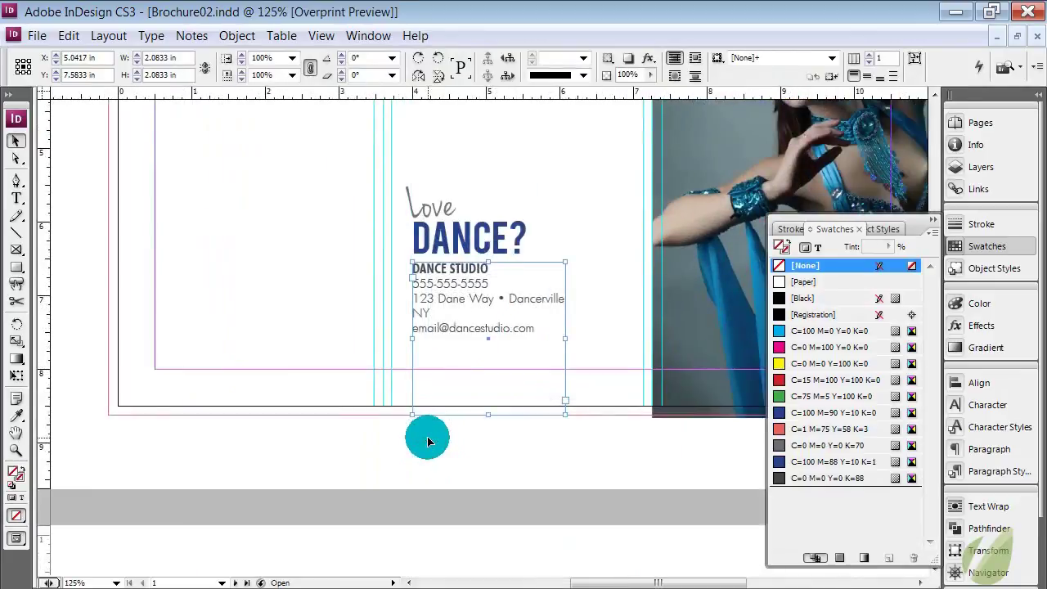
pyautogui.doubleClick(480, 330)
pyautogui.hotkey('shift', 'End')
pyautogui.moveTo(480, 327); pyautogui.dragTo(388, 264)
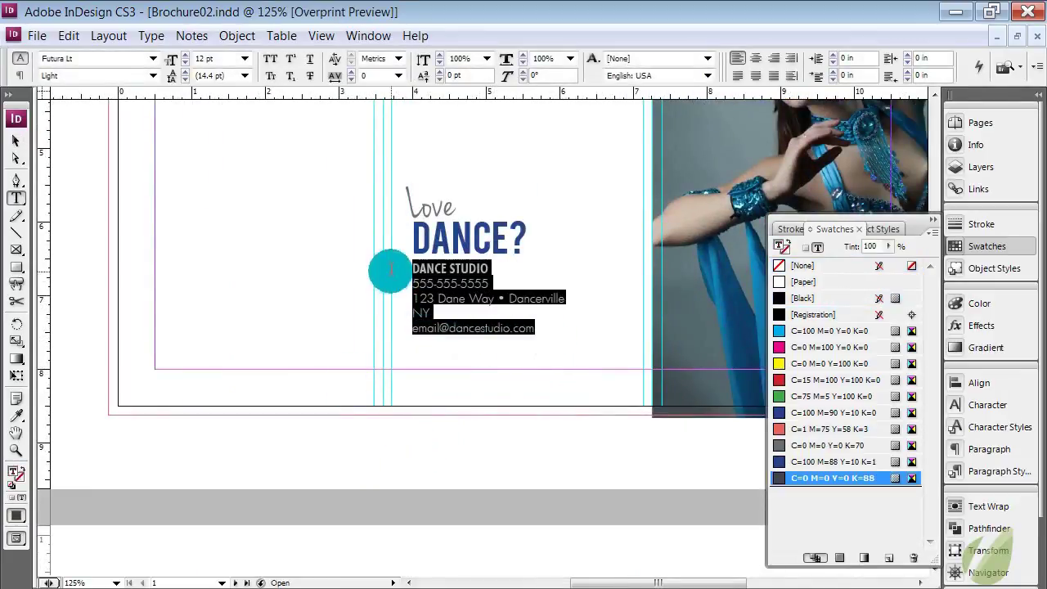
# Check the formatting of the DANCE STUDIO and address lines in the contact text.
pyautogui.click(420, 280)
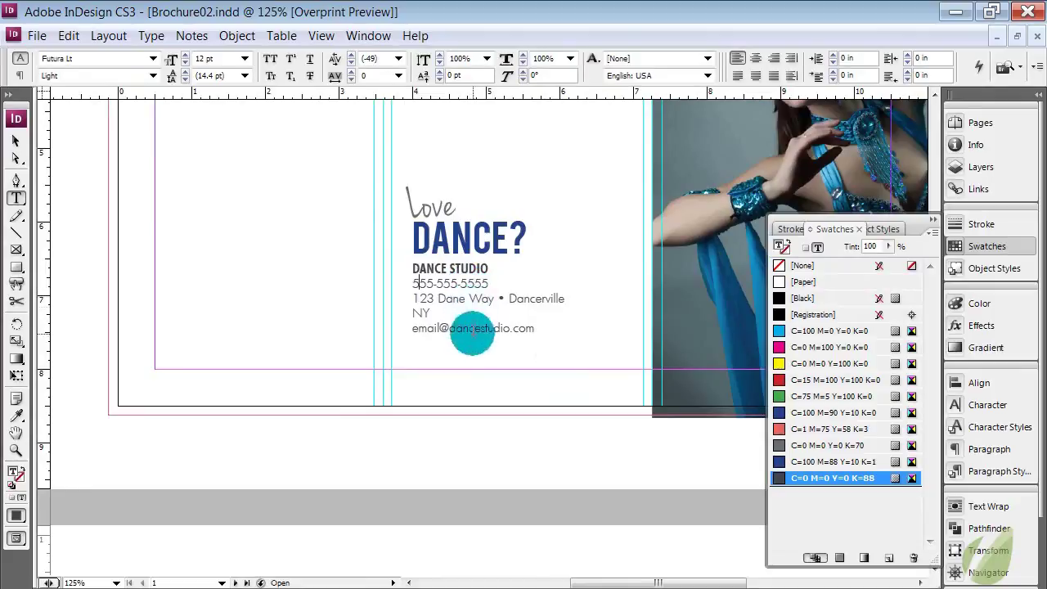
pyautogui.moveTo(489, 268); pyautogui.dragTo(413, 269)
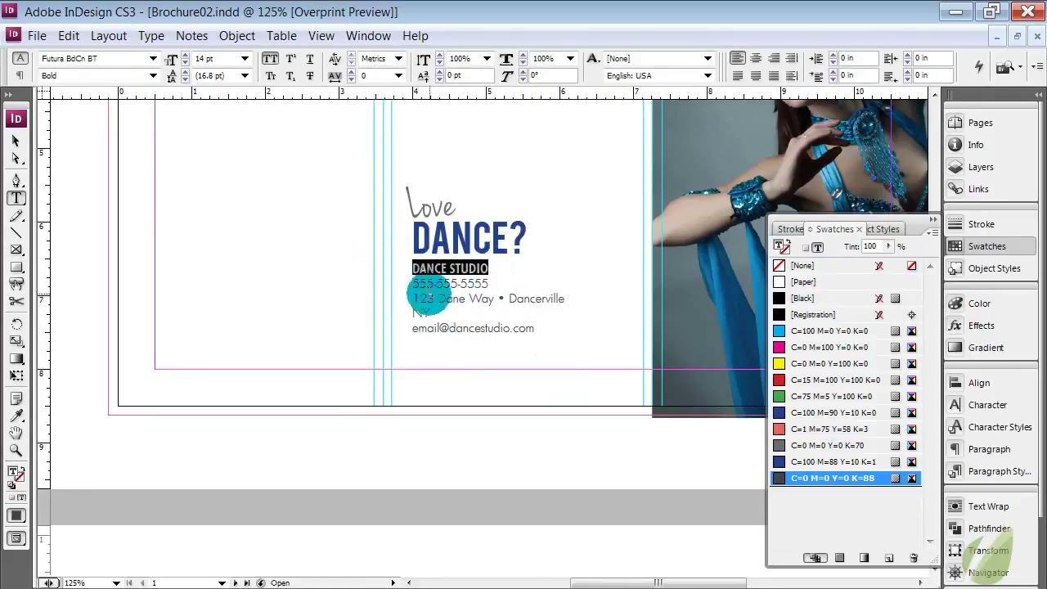
pyautogui.click(440, 308)
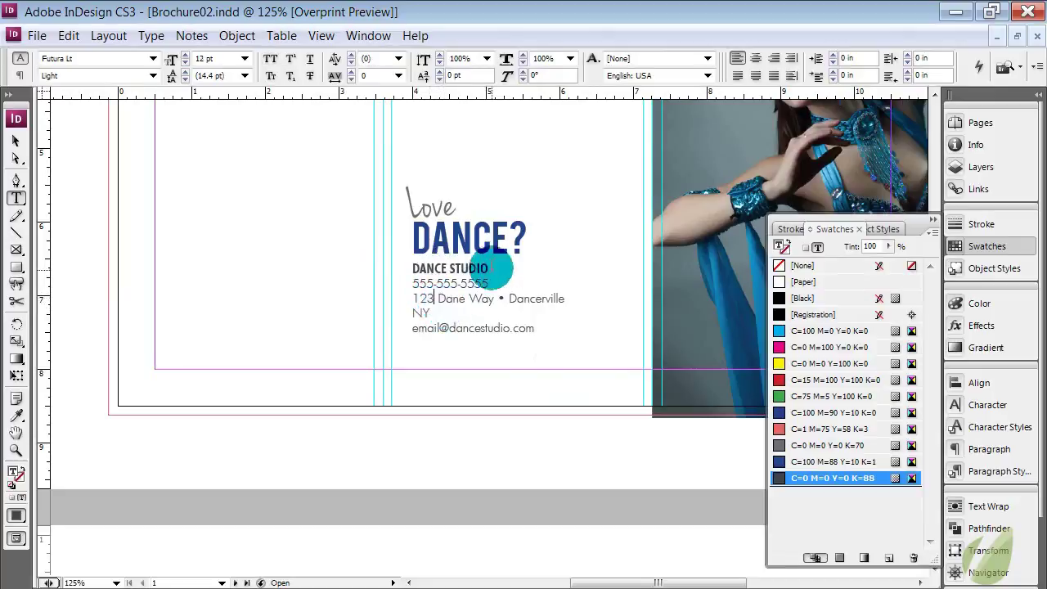
pyautogui.moveTo(489, 269); pyautogui.dragTo(402, 269)
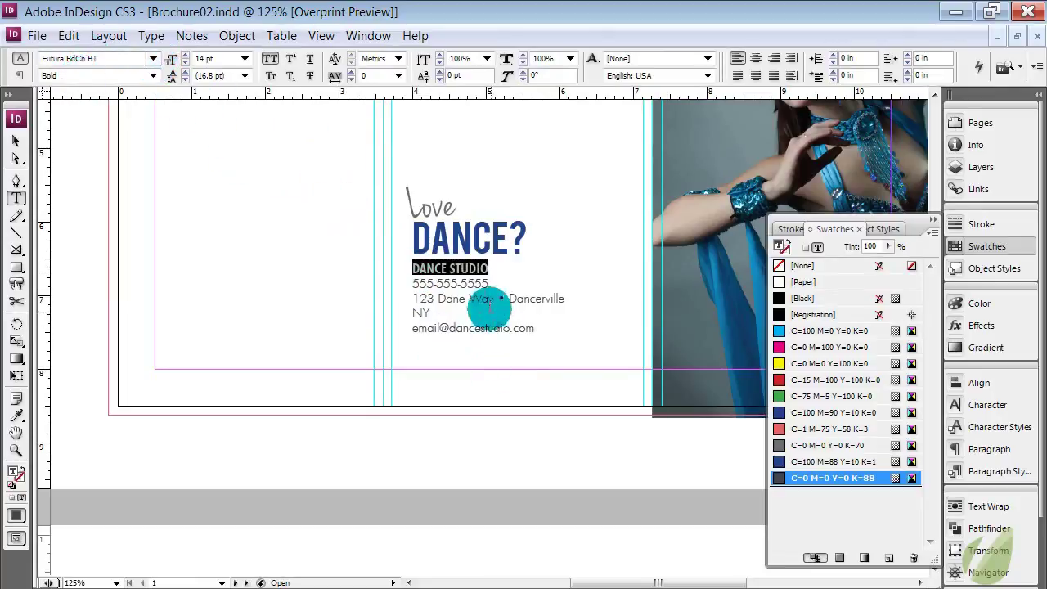
pyautogui.click(484, 285)
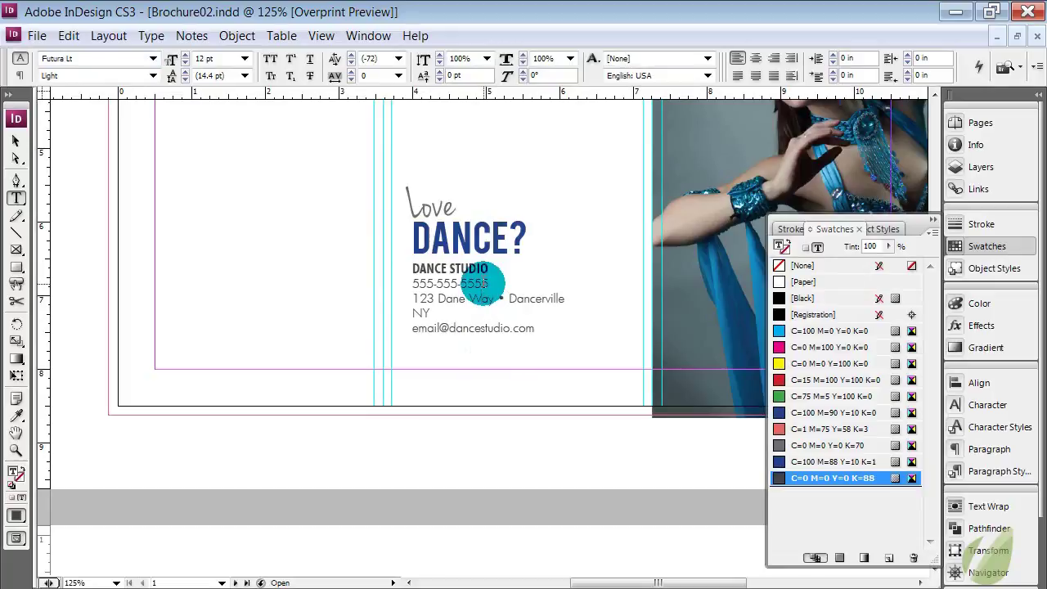
pyautogui.click(573, 297)
# Widen the contact details frame so the address fits on one line.
pyautogui.click(14, 141)
pyautogui.click(596, 301)
pyautogui.moveTo(607, 339); pyautogui.dragTo(607, 338)
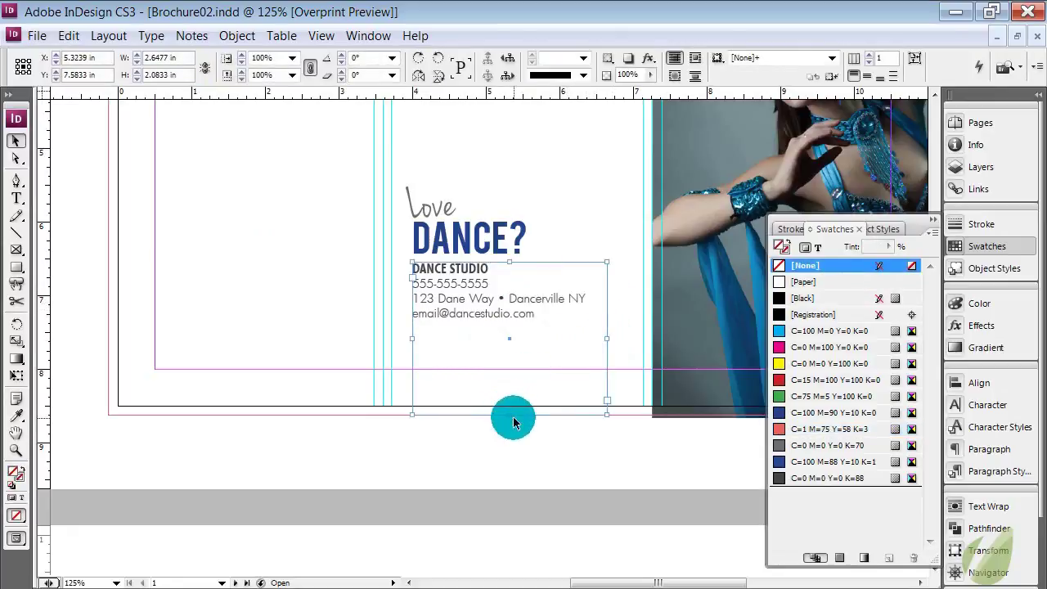
# Pull the contact frame's bottom edge up to fit the text.
pyautogui.doubleClick(540, 316)
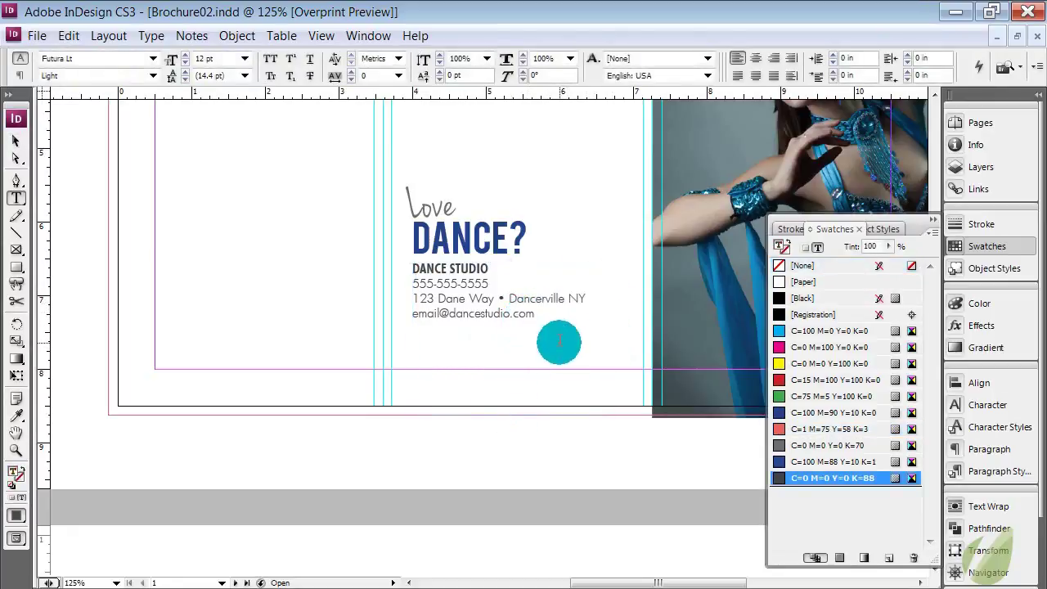
pyautogui.click(15, 141)
pyautogui.moveTo(510, 416); pyautogui.dragTo(533, 326)
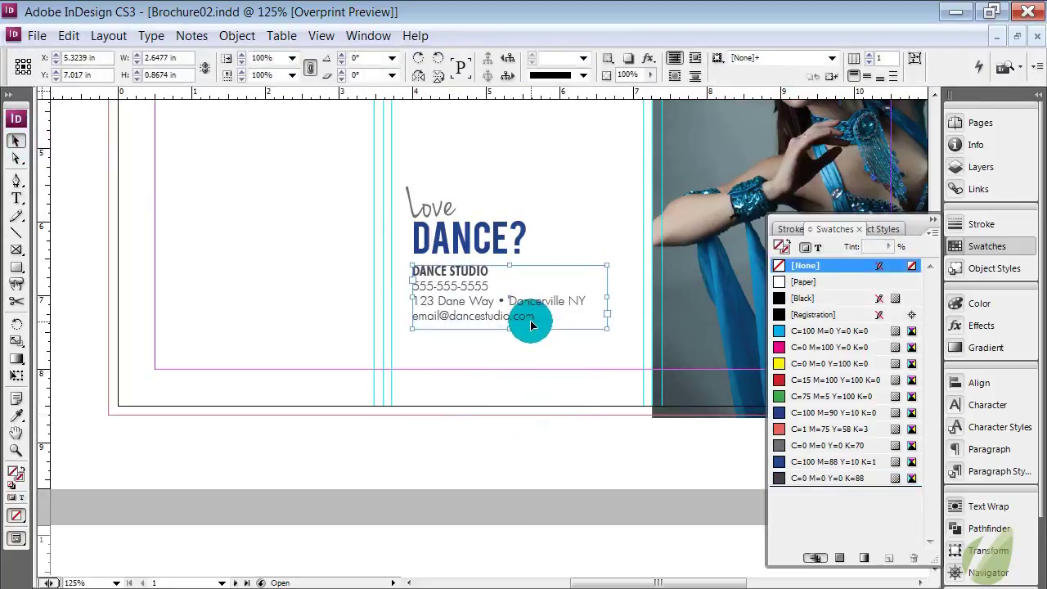
pyautogui.click(540, 356)
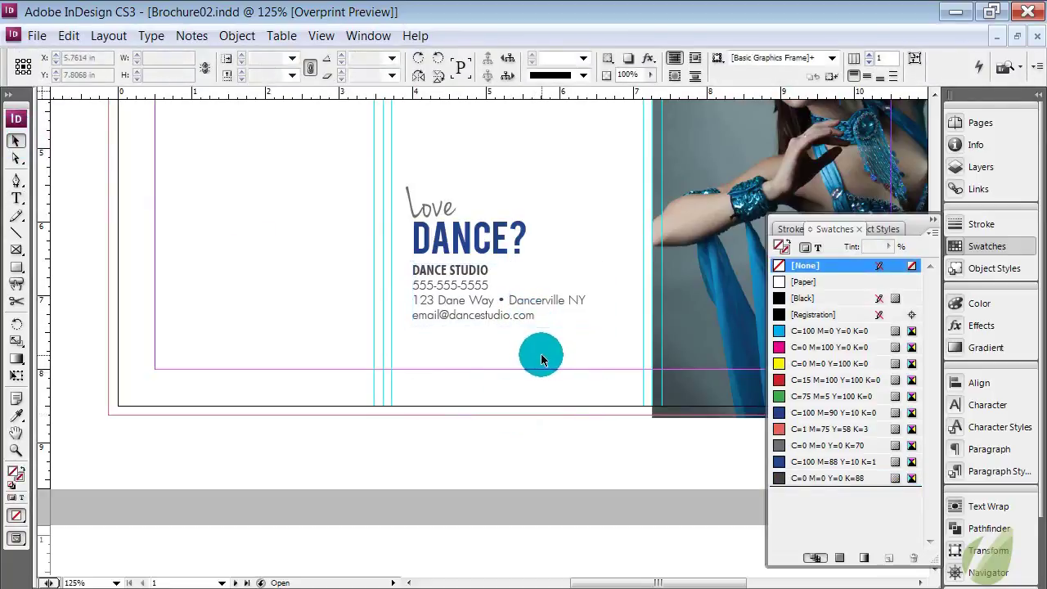
pyautogui.click(522, 321)
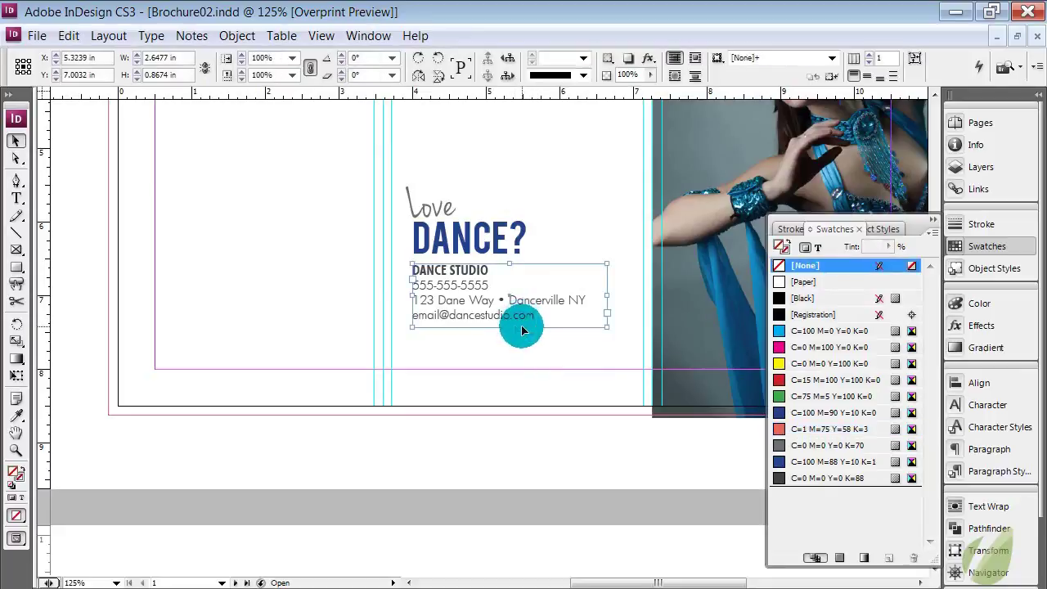
pyautogui.moveTo(516, 306); pyautogui.dragTo(508, 364)
pyautogui.doubleClick(509, 366)
pyautogui.moveTo(608, 368); pyautogui.dragTo(369, 322)
pyautogui.press('BackSpace')
pyautogui.moveTo(546, 348); pyautogui.dragTo(381, 336)
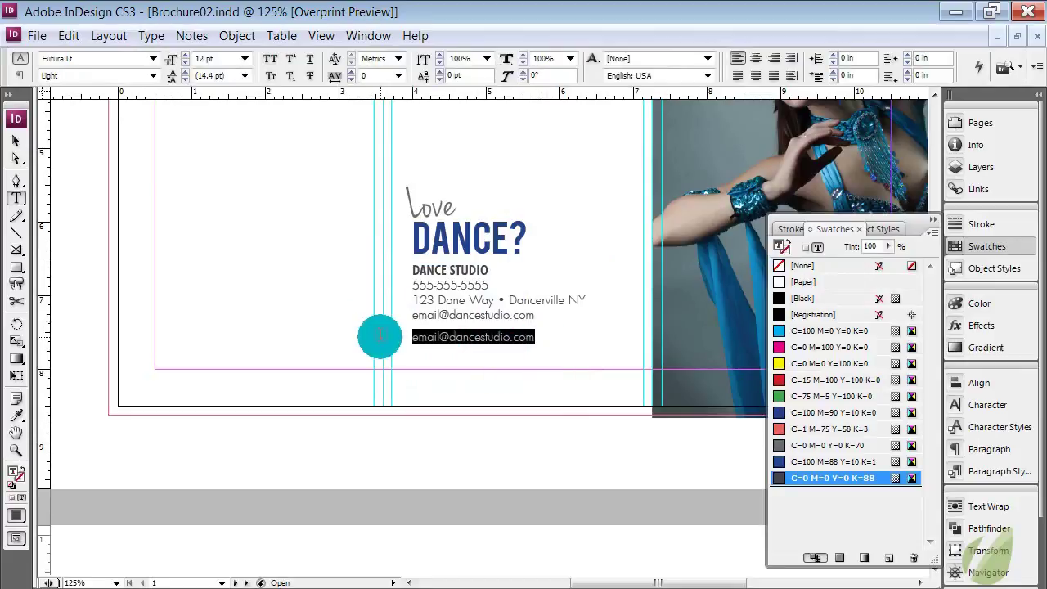
pyautogui.write('www.D')
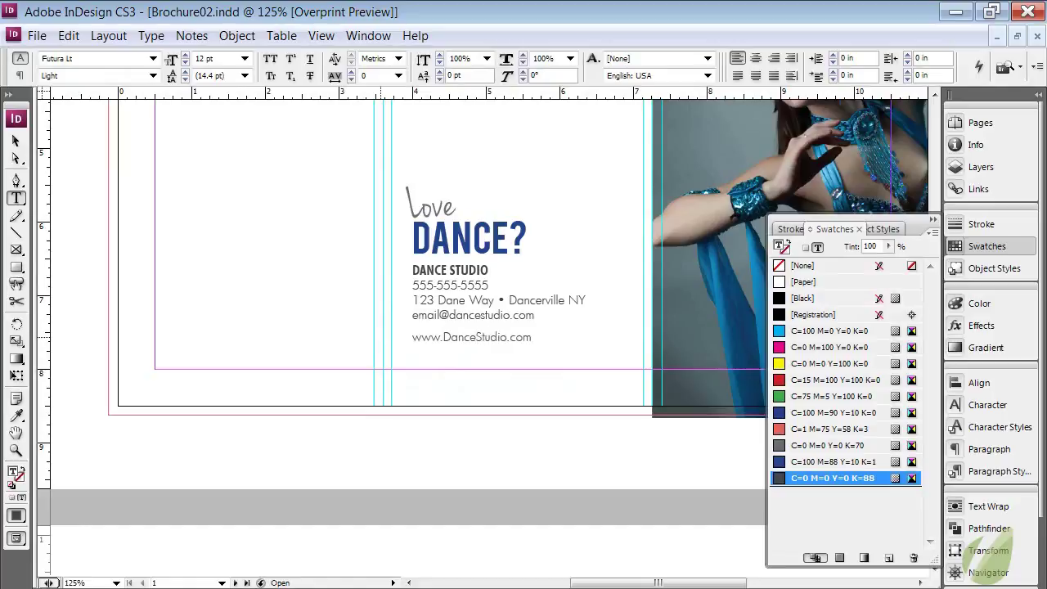
# Set the web address in Futura BdCn BT Bold and enlarge it two size steps.
pyautogui.click(381, 329)
pyautogui.moveTo(523, 342); pyautogui.dragTo(382, 327)
pyautogui.click(151, 58)
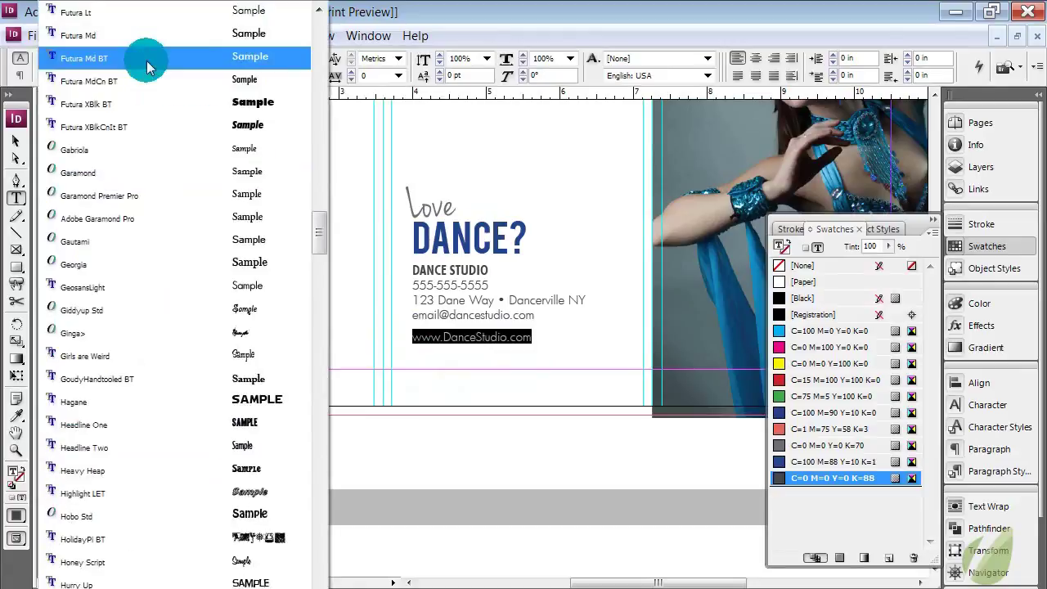
pyautogui.click(146, 79)
pyautogui.click(153, 75)
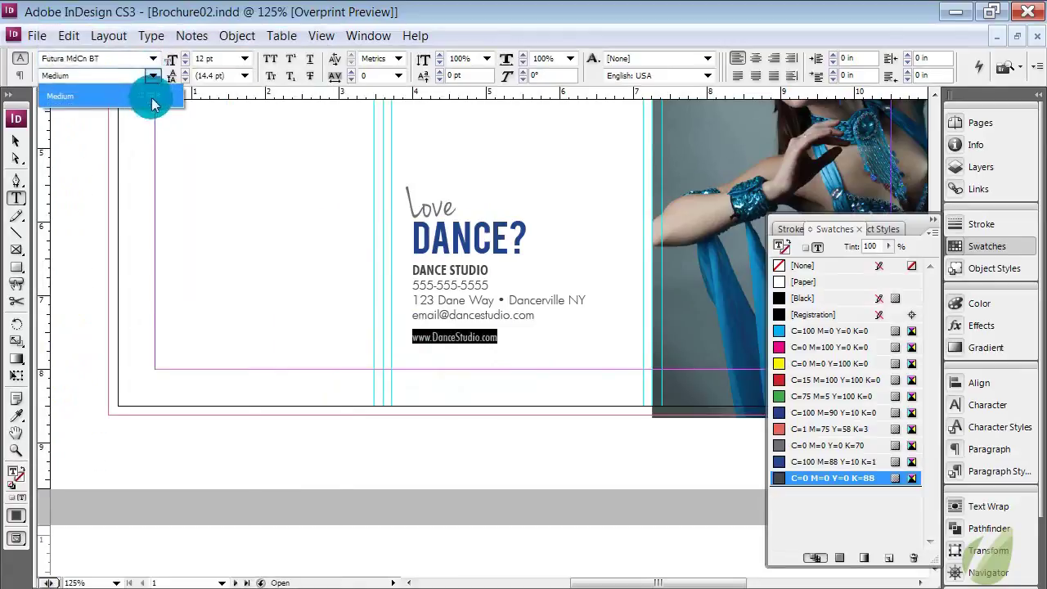
pyautogui.click(152, 95)
pyautogui.click(152, 58)
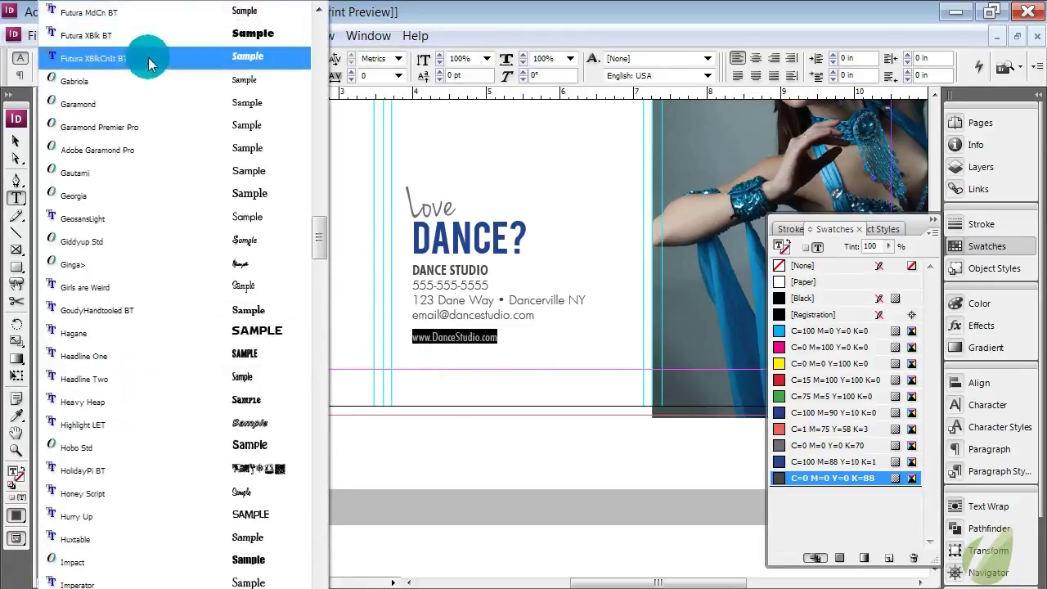
pyautogui.scroll(2, 151, 57)
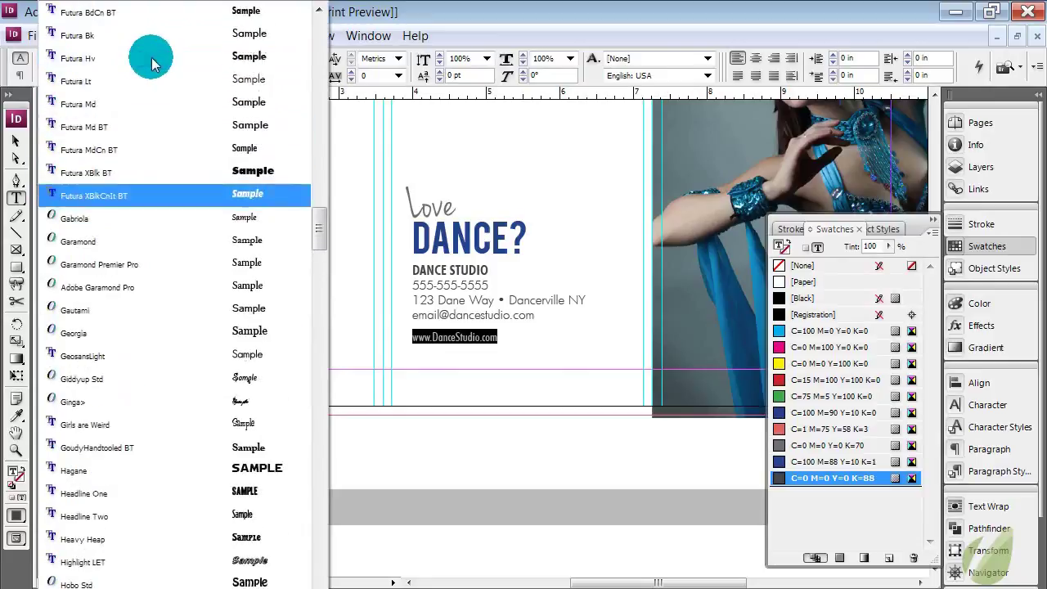
pyautogui.click(159, 11)
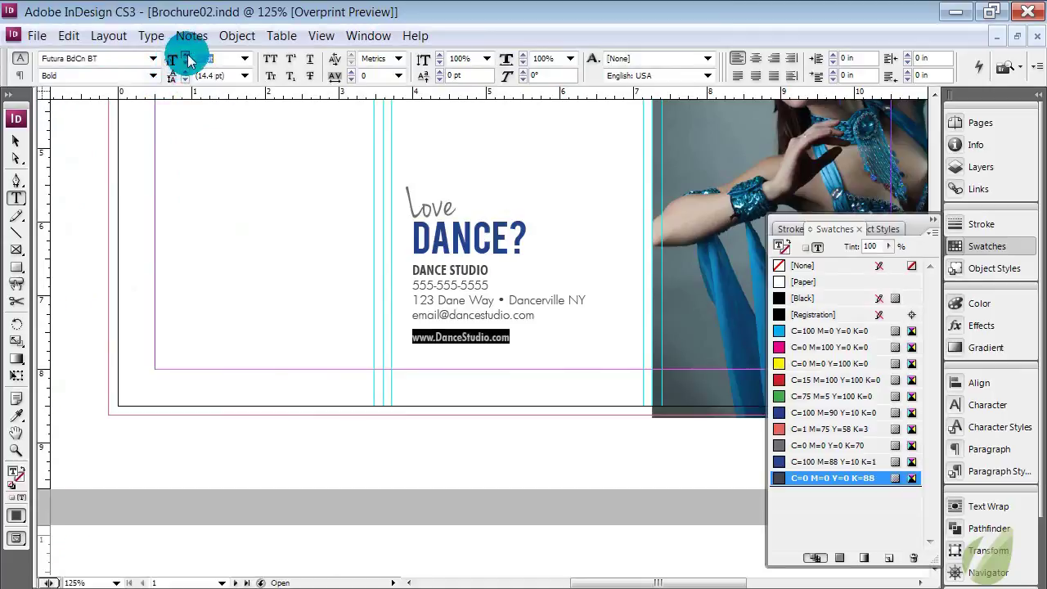
pyautogui.click(187, 55)
pyautogui.click(186, 56)
# Shrink the web address frame to fit its text.
pyautogui.click(14, 141)
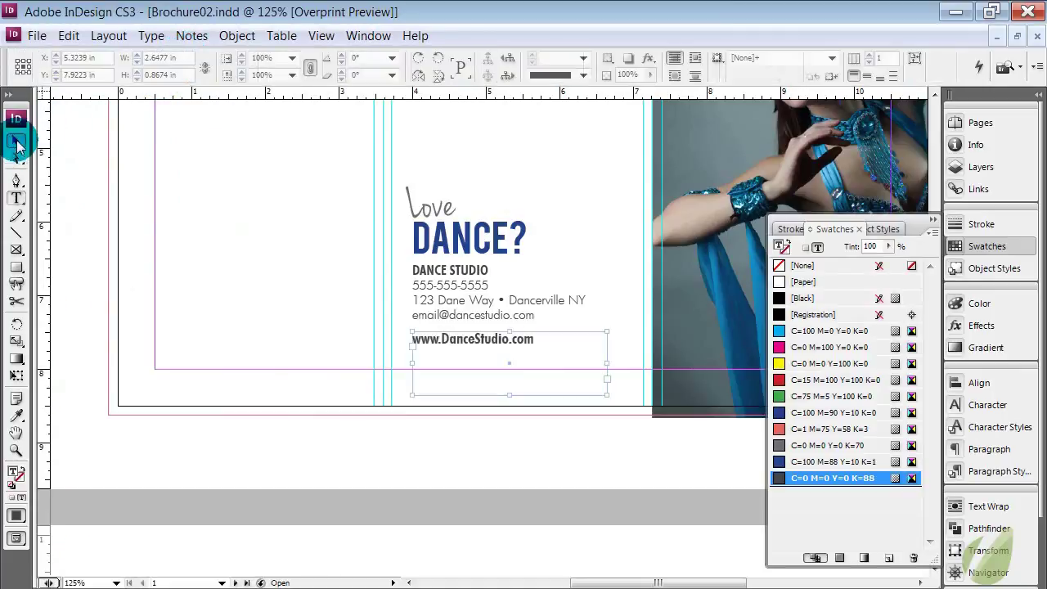
pyautogui.moveTo(503, 397); pyautogui.dragTo(516, 351)
pyautogui.click(523, 386)
# Nudge all the Love DANCE? text frames down together, then zoom out to the whole page.
pyautogui.moveTo(523, 386); pyautogui.dragTo(434, 200)
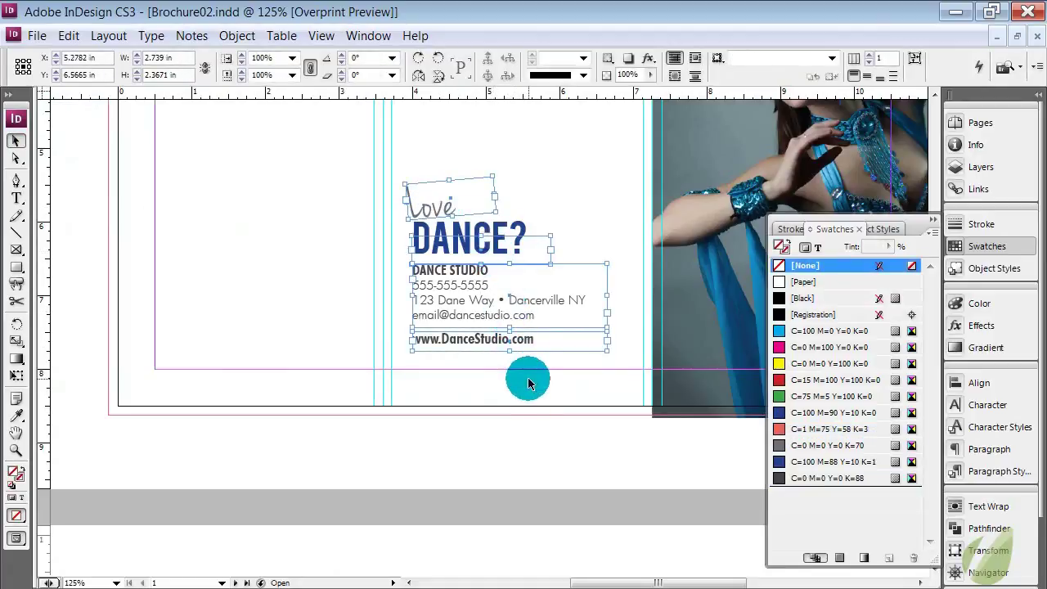
pyautogui.hotkey('shift', 'Down')
pyautogui.hotkey('shift', 'Down')
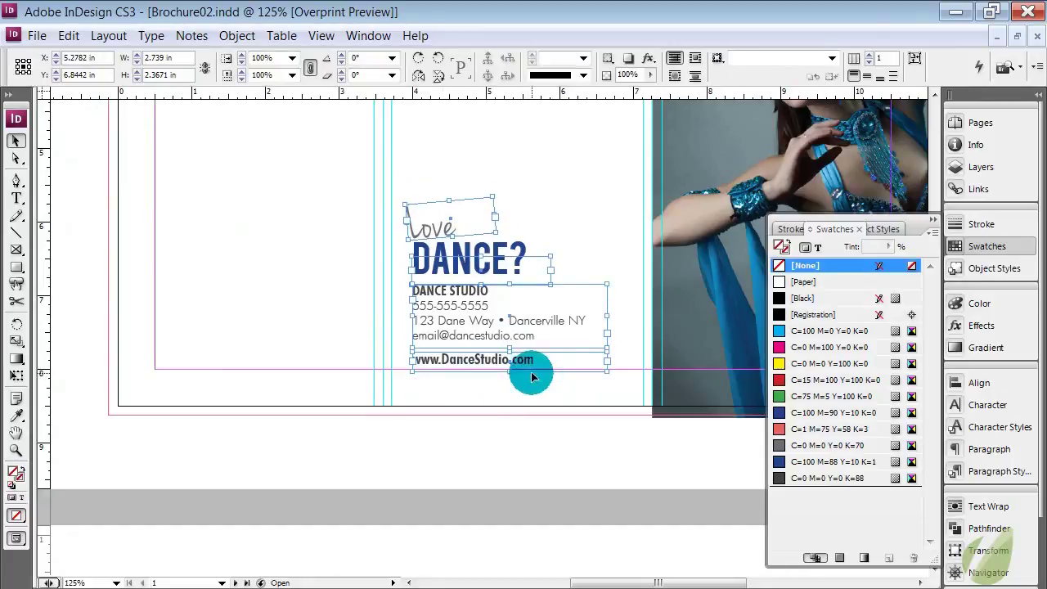
pyautogui.click(533, 400)
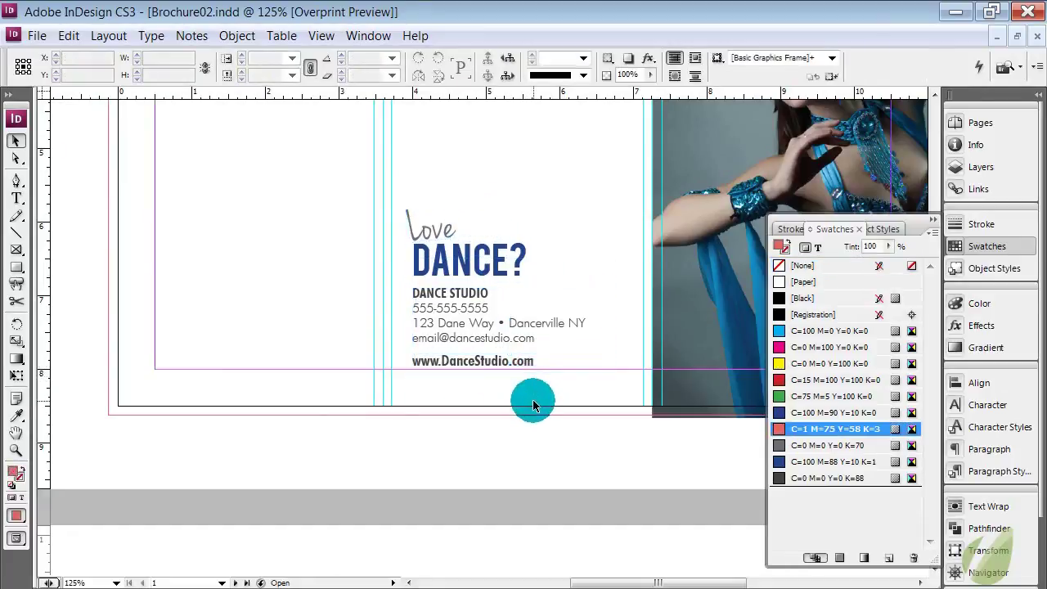
pyautogui.hotkey('ctrl', '-')
pyautogui.hotkey('ctrl', '-')
pyautogui.hotkey('ctrl', '-')
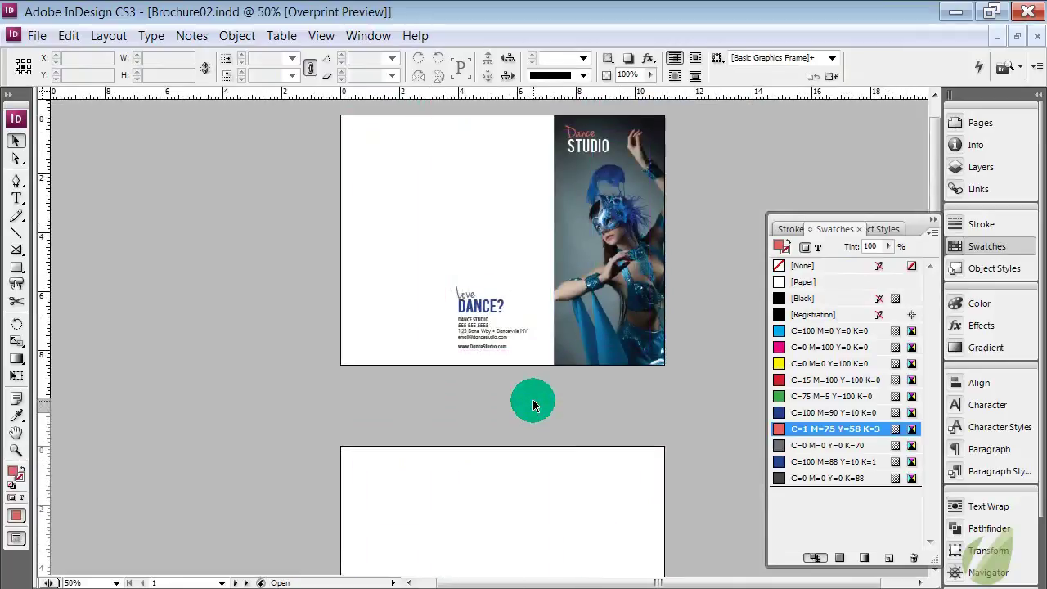
pyautogui.press('w')
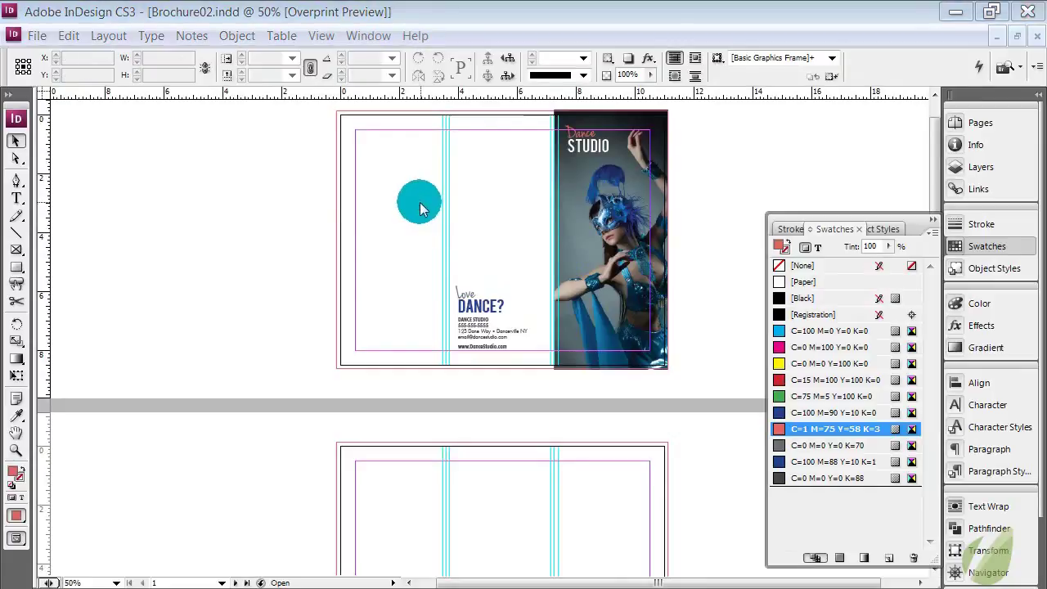
# Place the 6s53tk.jpg dancer photo in a frame on the left panel.
pyautogui.hotkey('ctrl', 'd')
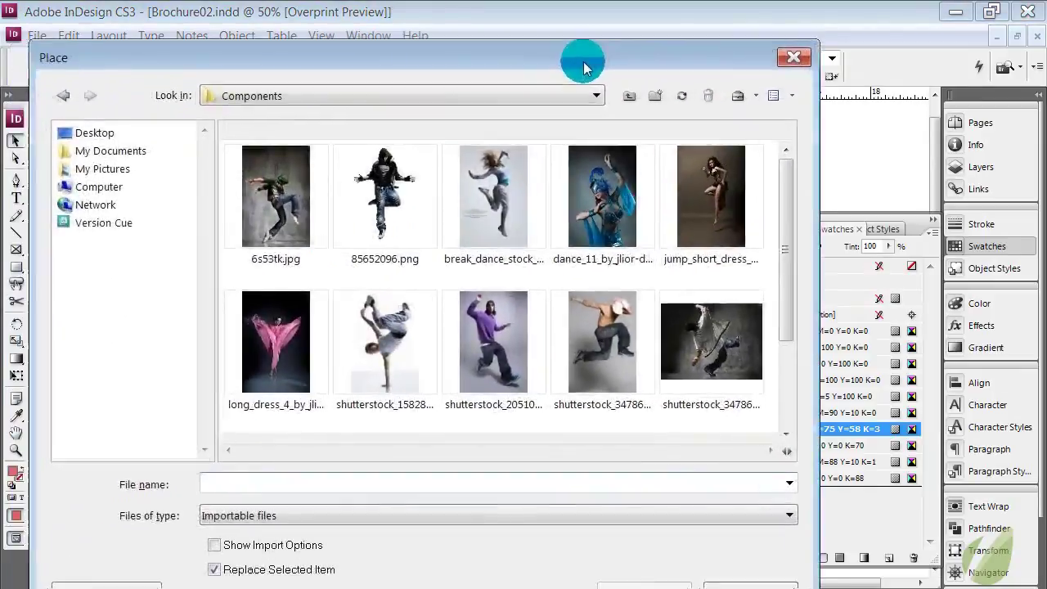
pyautogui.click(284, 188)
pyautogui.doubleClick(282, 190)
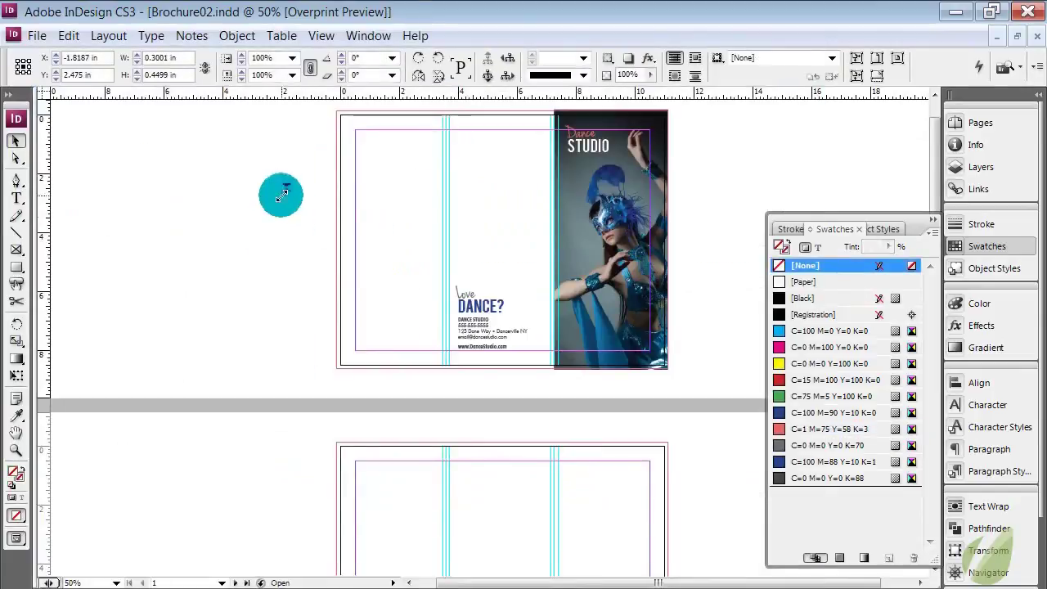
pyautogui.moveTo(283, 182); pyautogui.dragTo(444, 288)
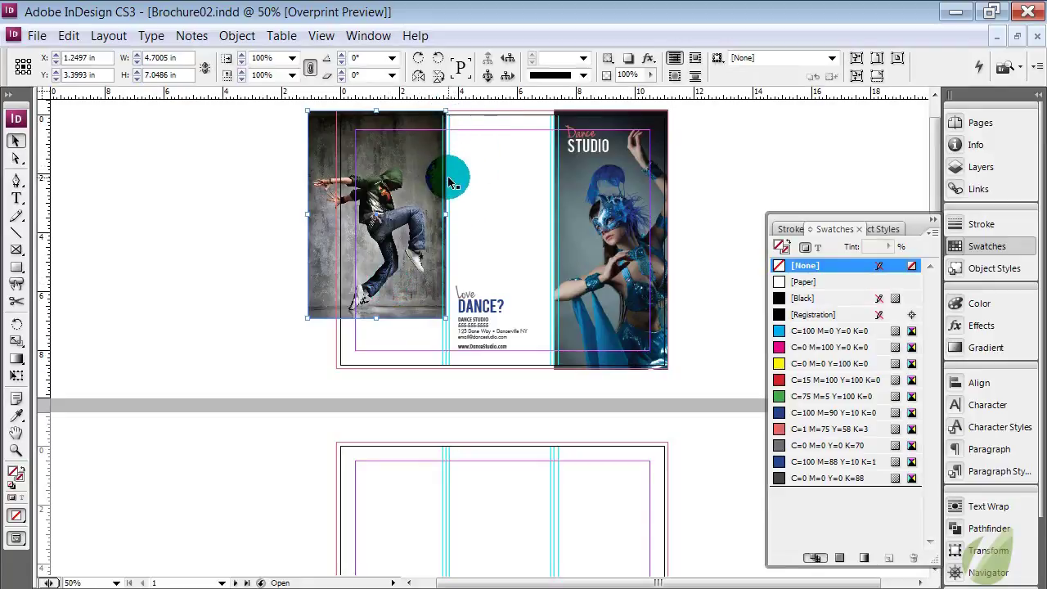
# Scale the dancer photo down to fit the panel and preview the page.
pyautogui.moveTo(307, 317); pyautogui.dragTo(352, 280)
pyautogui.click(363, 315)
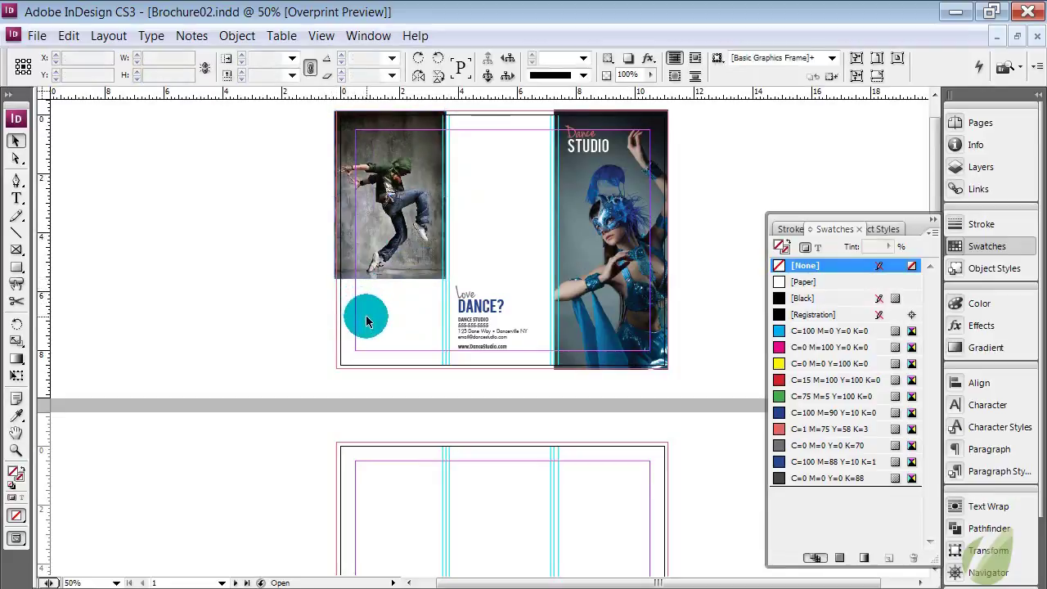
pyautogui.press('w')
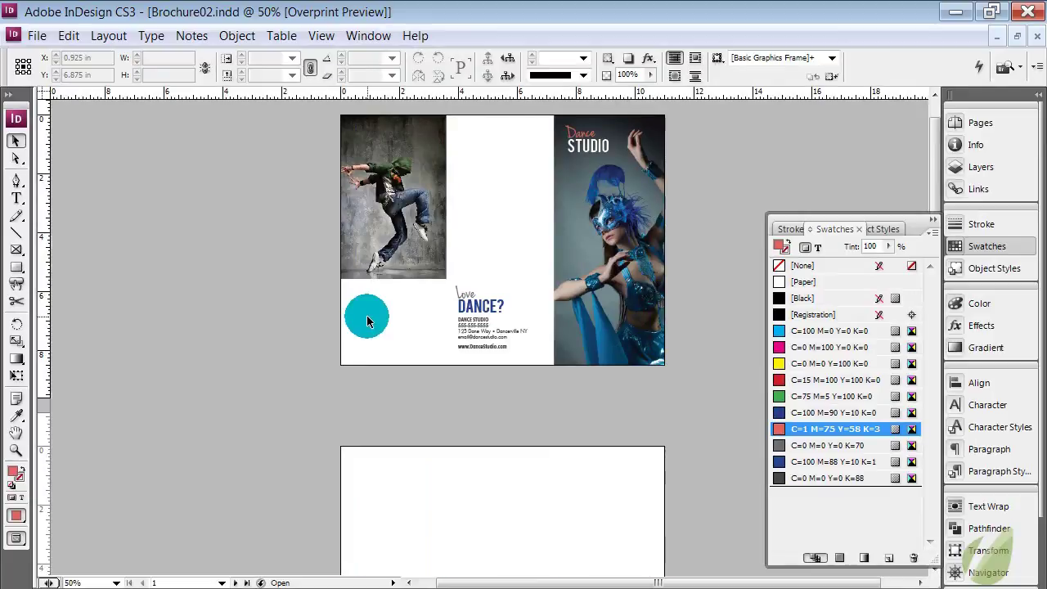
pyautogui.press('w')
pyautogui.hotkey('ctrl', '=')
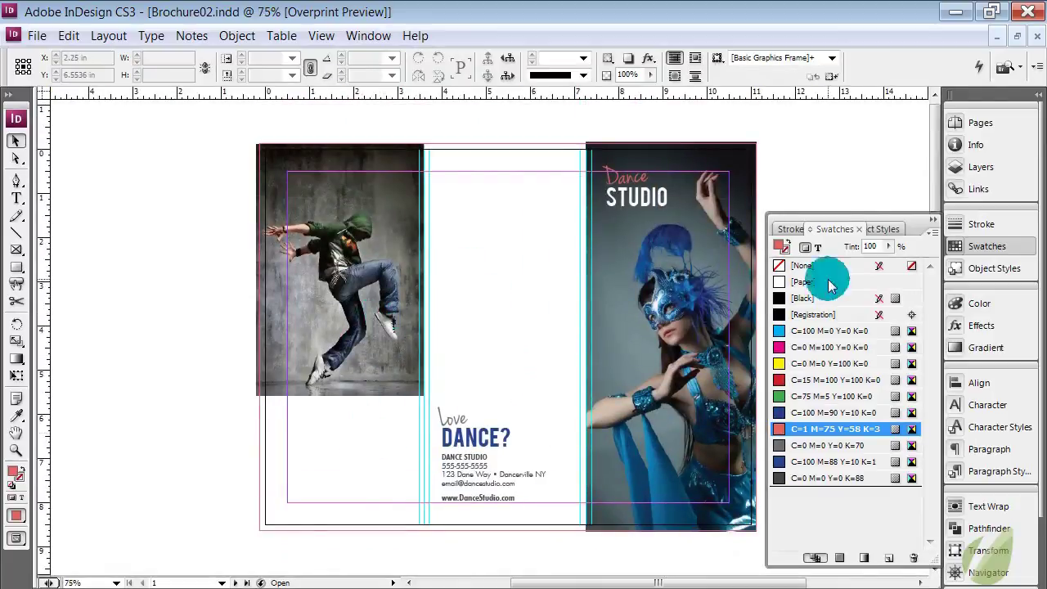
pyautogui.click(931, 220)
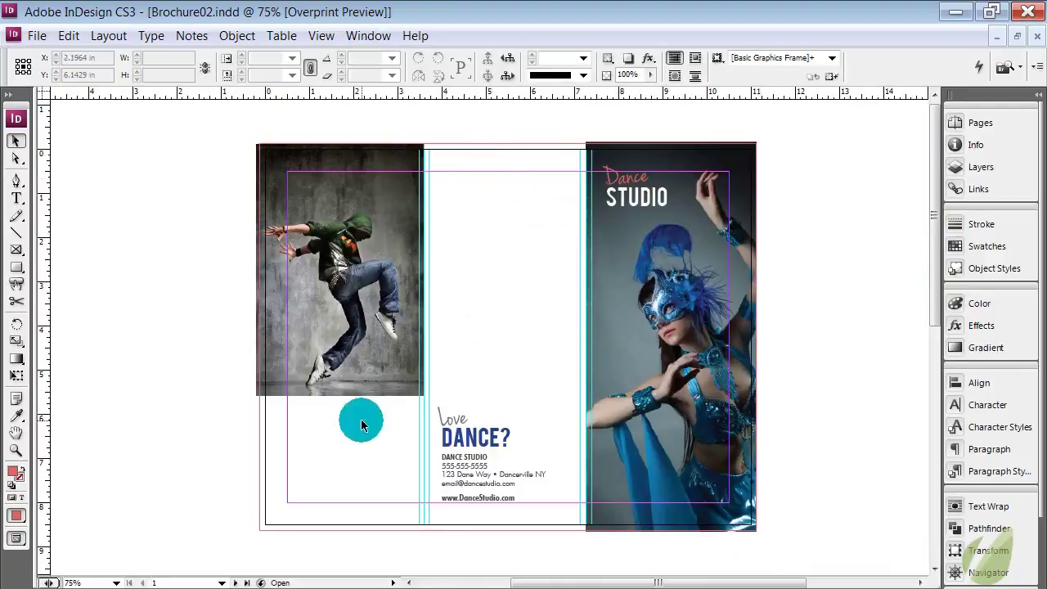
pyautogui.moveTo(373, 279); pyautogui.dragTo(187, 311)
pyautogui.click(359, 235)
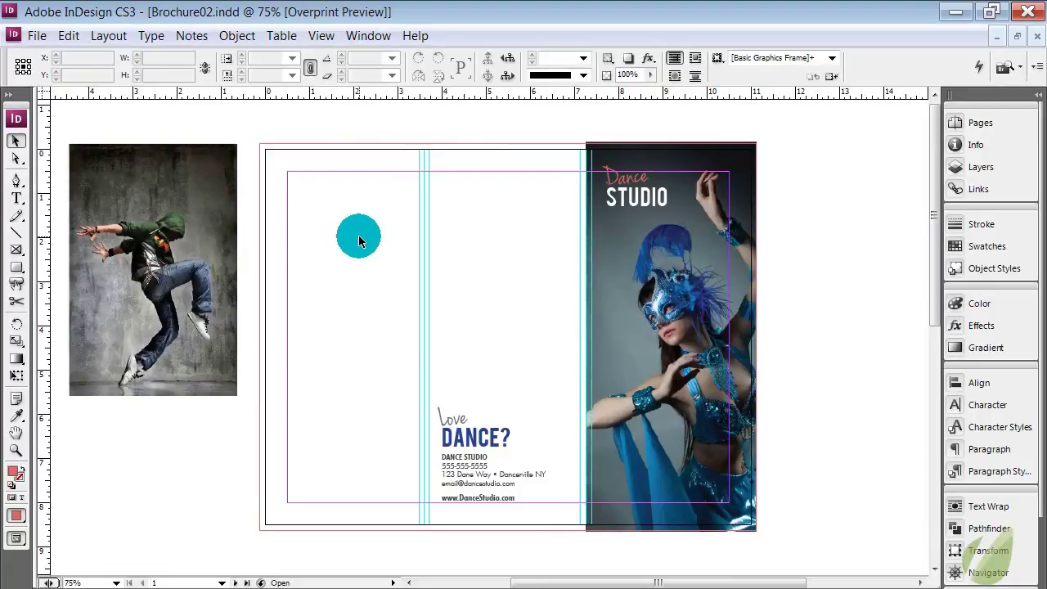
pyautogui.moveTo(183, 179); pyautogui.dragTo(388, 203)
pyautogui.click(486, 269)
pyautogui.click(378, 247)
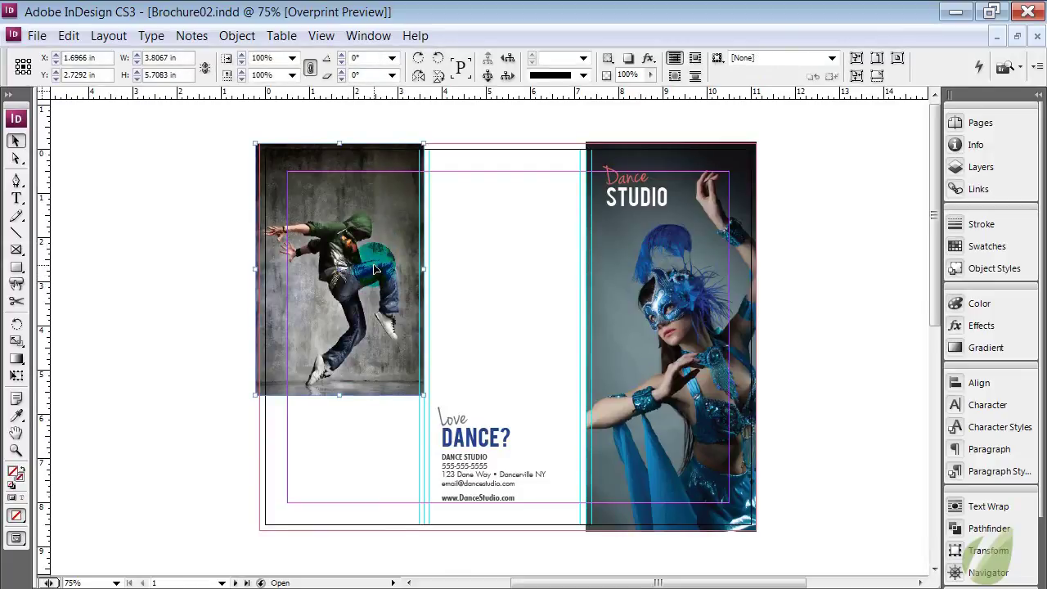
pyautogui.click(488, 280)
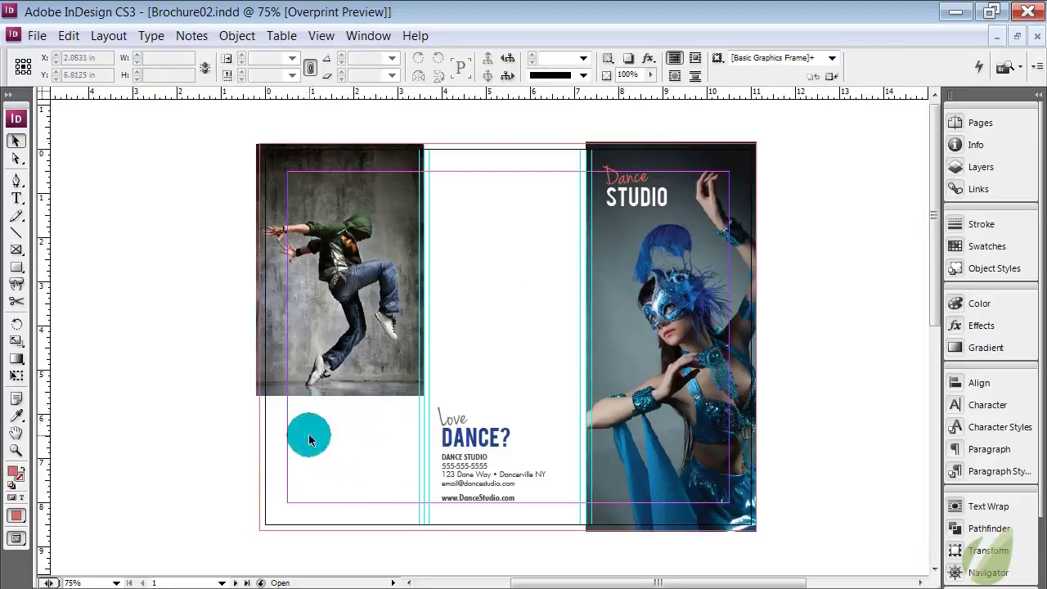
pyautogui.click(468, 468)
pyautogui.moveTo(472, 467); pyautogui.dragTo(322, 467)
pyautogui.click(243, 488)
pyautogui.press('w')
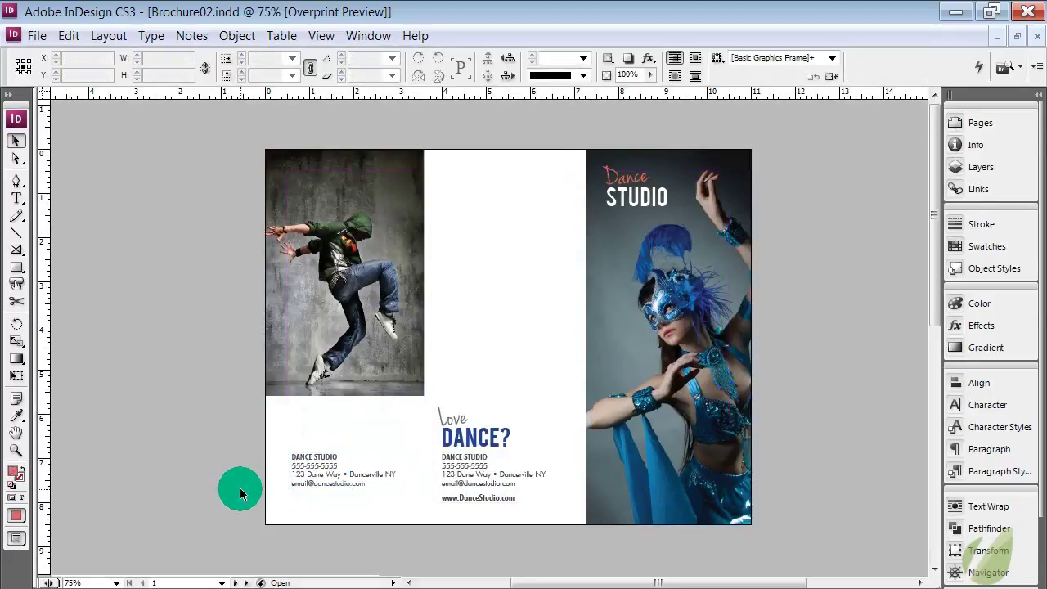
pyautogui.press('w')
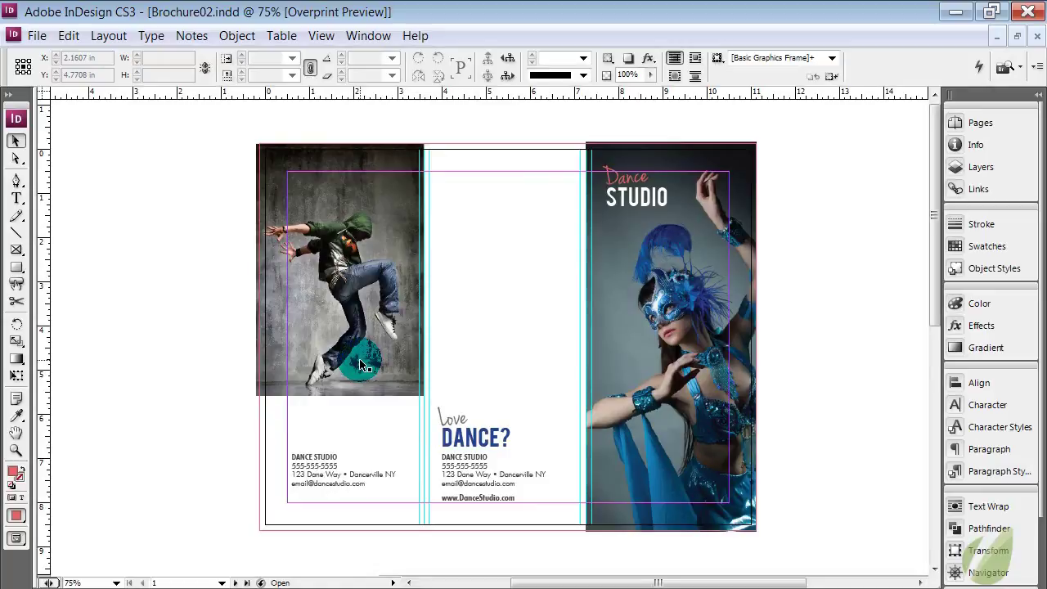
pyautogui.click(309, 478)
pyautogui.press('Delete')
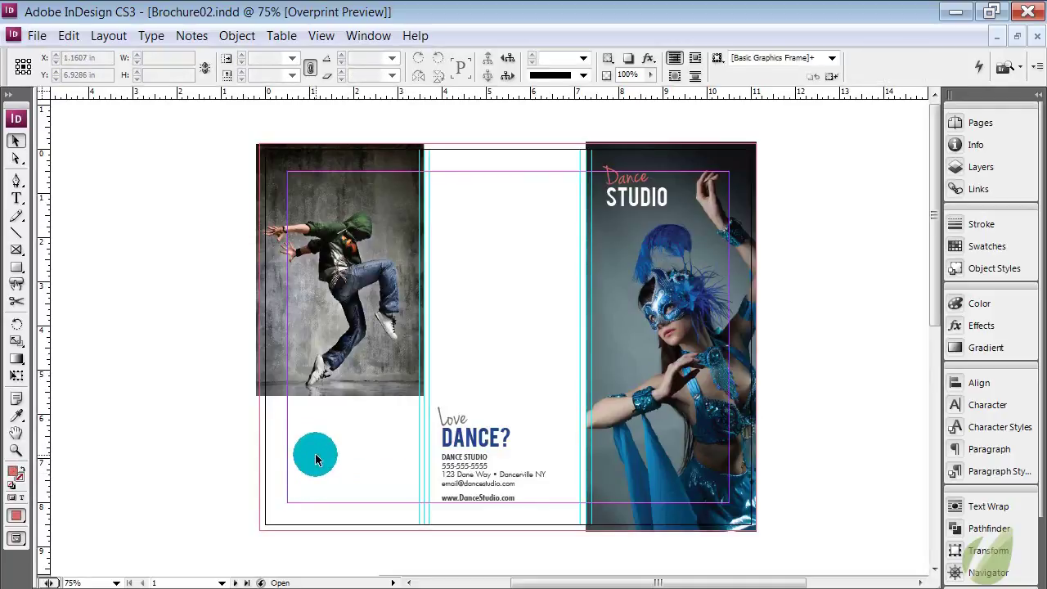
# Draw a rectangle beneath the dancer photo in the left panel.
pyautogui.click(17, 269)
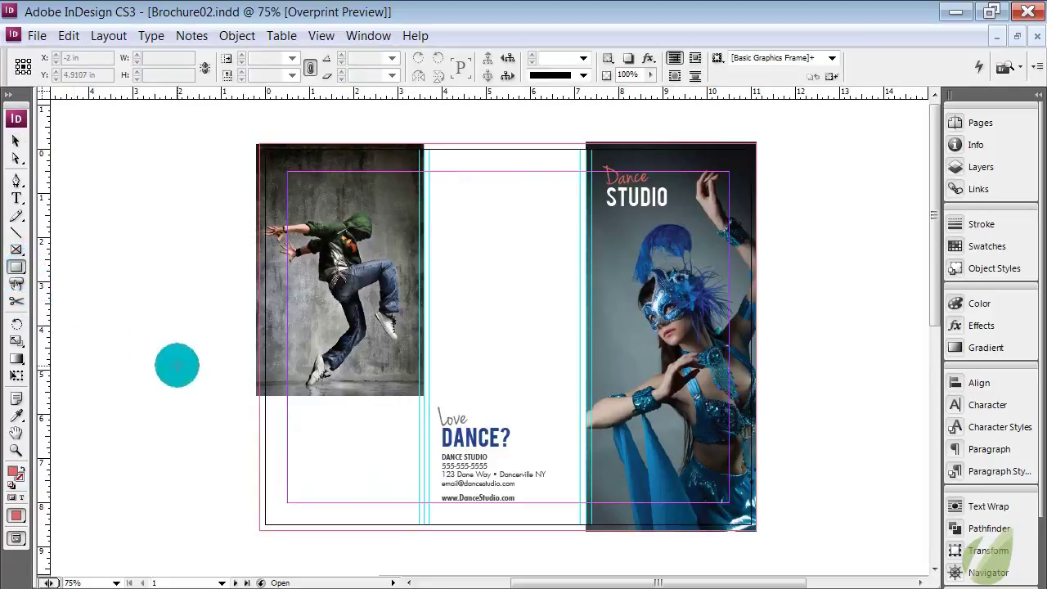
pyautogui.moveTo(258, 395); pyautogui.dragTo(424, 209)
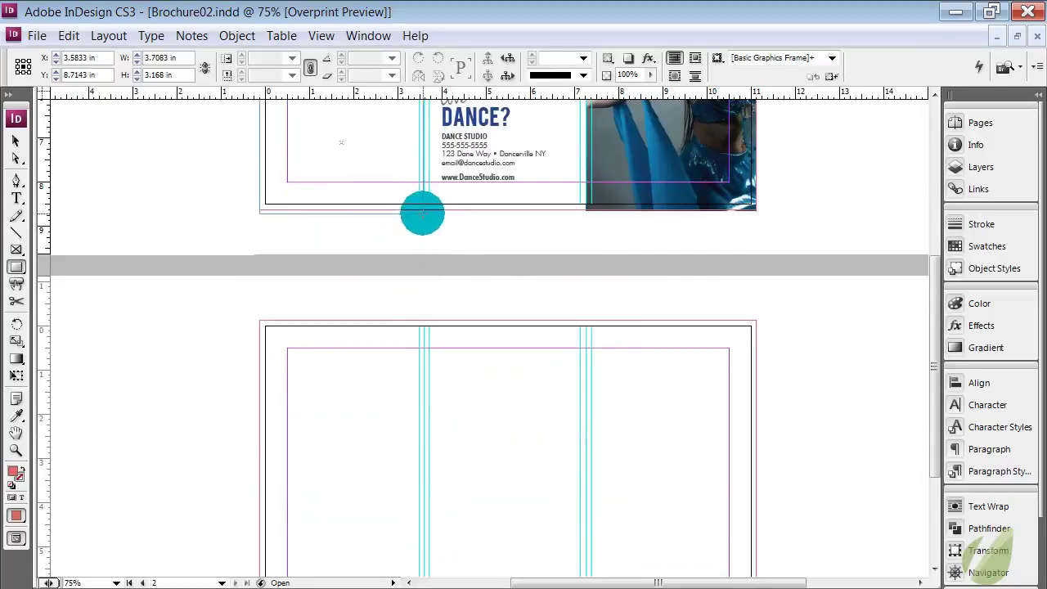
pyautogui.moveTo(423, 209); pyautogui.dragTo(423, 209)
pyautogui.scroll(4, 447, 259)
pyautogui.click(16, 141)
pyautogui.click(132, 240)
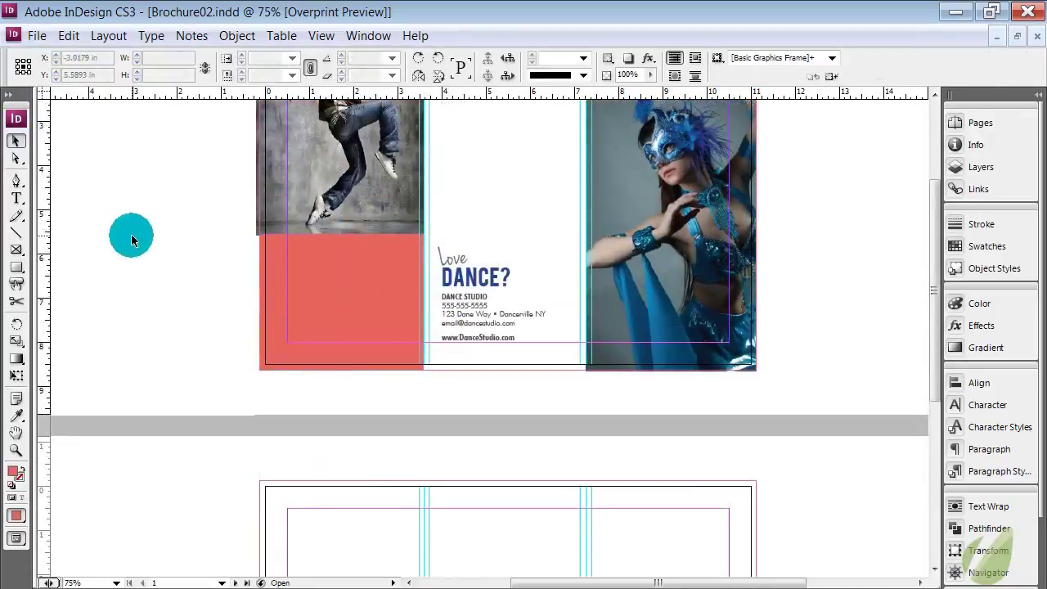
pyautogui.press('w')
# Widen the coral rectangle slightly by dragging its right edge.
pyautogui.click(343, 334)
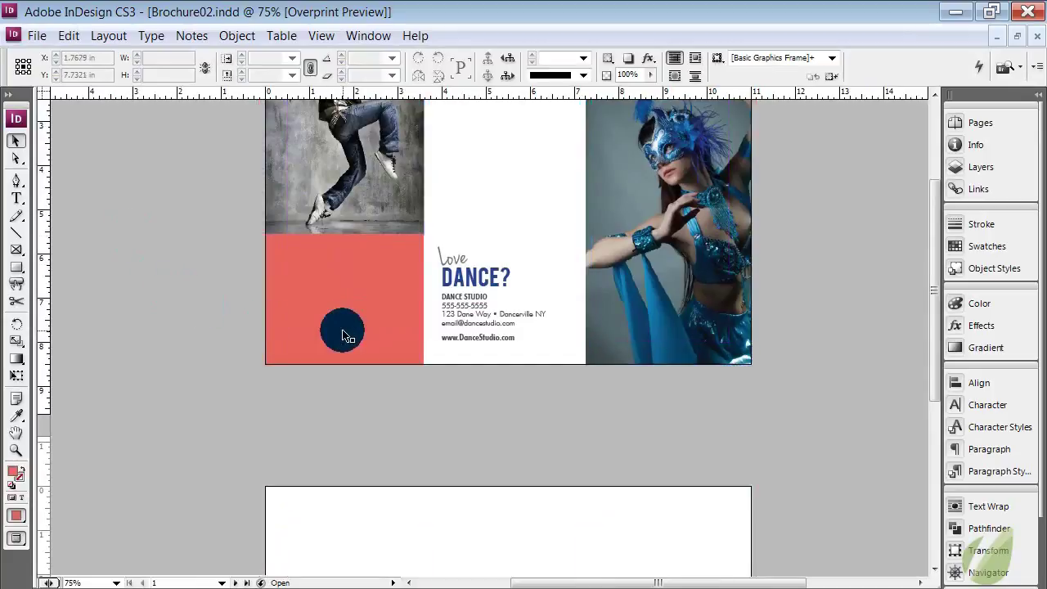
pyautogui.hotkey('ctrl', '=')
pyautogui.hotkey('ctrl', '=')
pyautogui.hotkey('ctrl', '=')
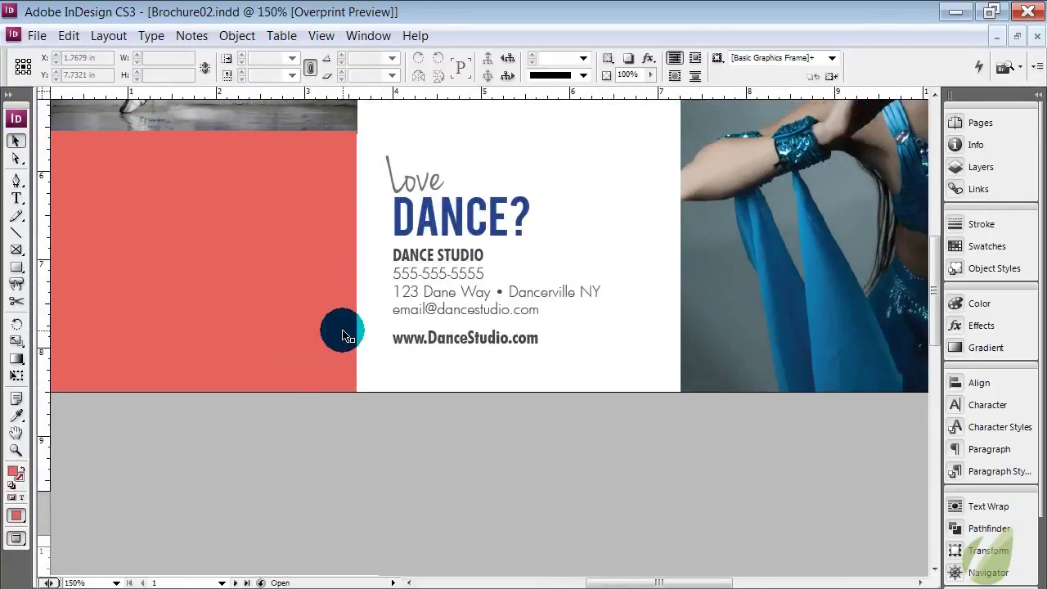
pyautogui.scroll(5, 342, 334)
pyautogui.click(324, 372)
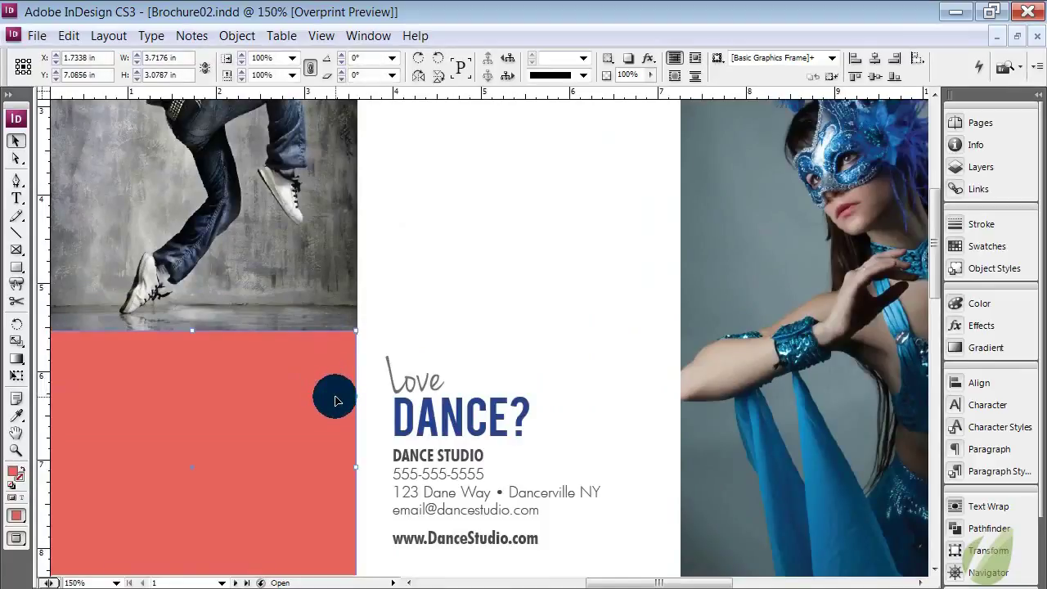
pyautogui.press('w')
pyautogui.moveTo(353, 468); pyautogui.dragTo(360, 470)
pyautogui.click(398, 330)
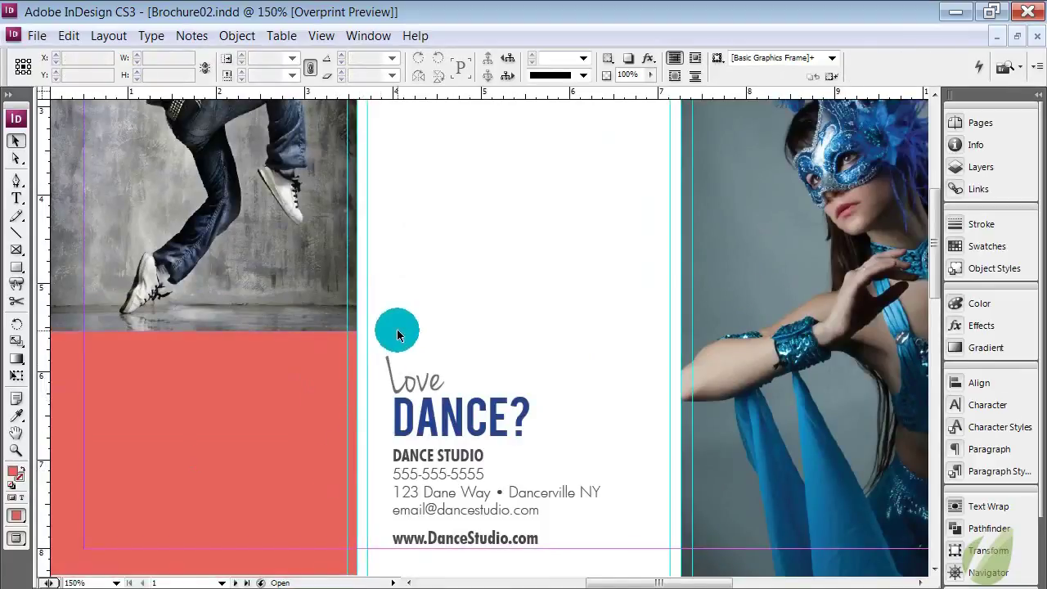
# Preview the layout without guides, return to 75% zoom, and reselect the rectangle.
pyautogui.press('w')
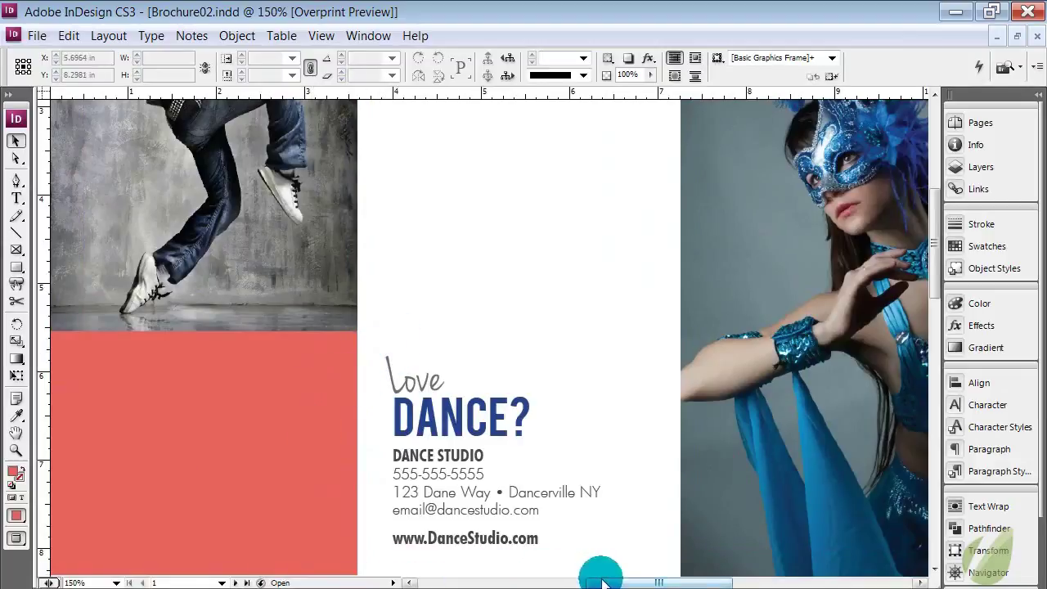
pyautogui.moveTo(602, 583); pyautogui.dragTo(583, 582)
pyautogui.hotkey('ctrl', '-')
pyautogui.hotkey('ctrl', '-')
pyautogui.hotkey('ctrl', '-')
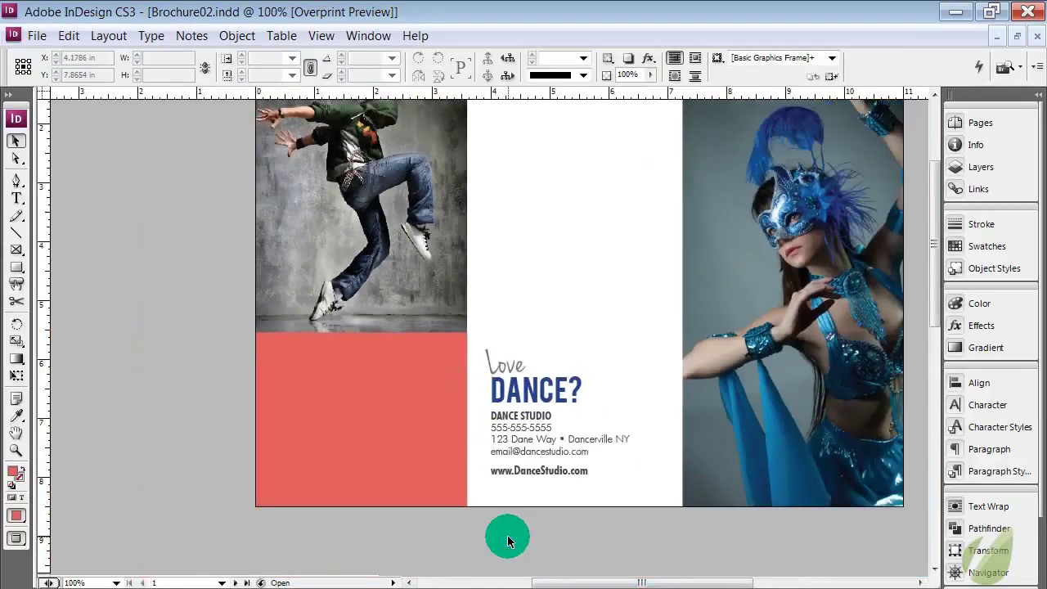
pyautogui.hotkey('ctrl', '-')
pyautogui.hotkey('ctrl', '=')
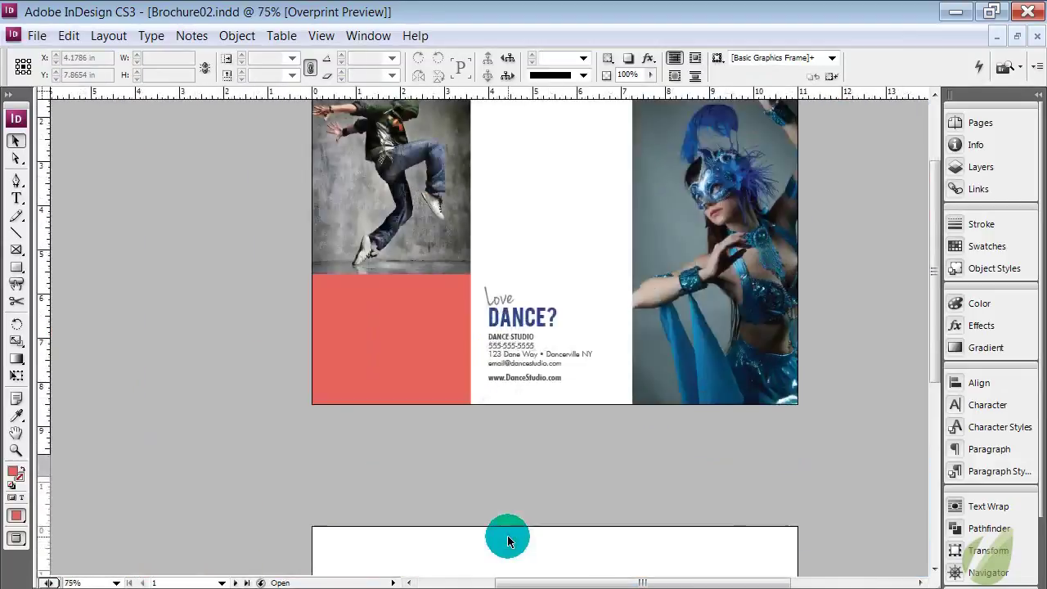
pyautogui.scroll(2, 507, 535)
pyautogui.click(458, 481)
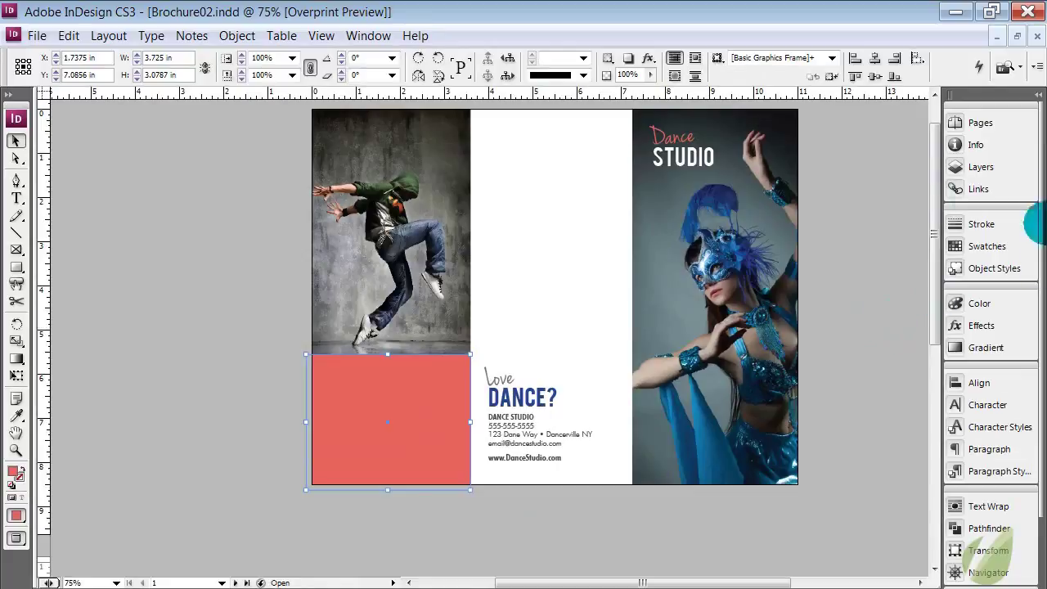
# Fill the rectangle with the C=100 M=88 Y=10 K=1 dark blue swatch.
pyautogui.click(982, 246)
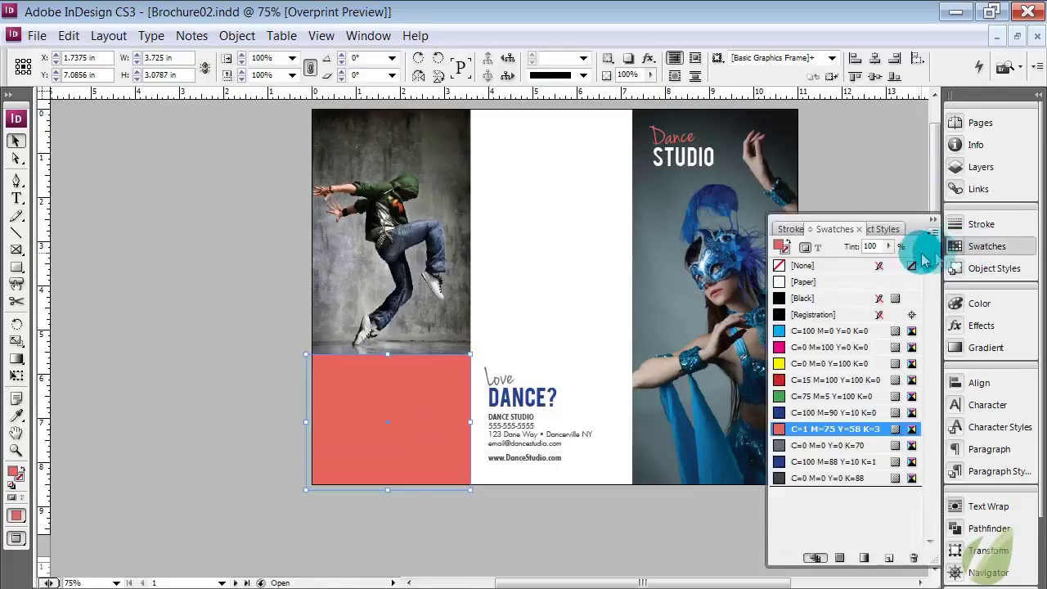
pyautogui.click(814, 461)
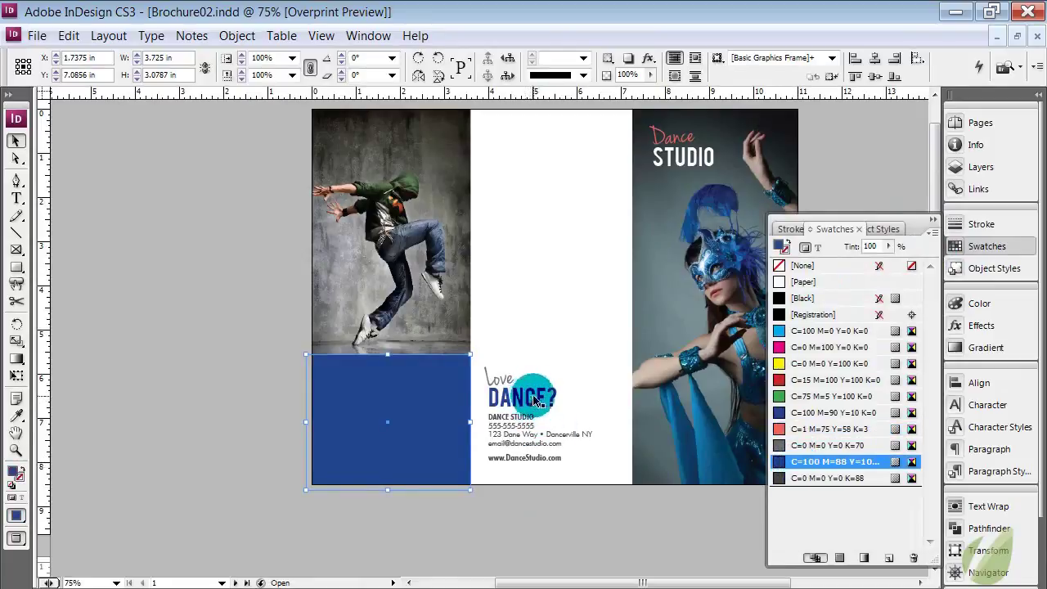
pyautogui.click(533, 335)
pyautogui.click(933, 219)
# Send the blue rectangle to the back, behind the dancer photo.
pyautogui.rightClick(384, 401)
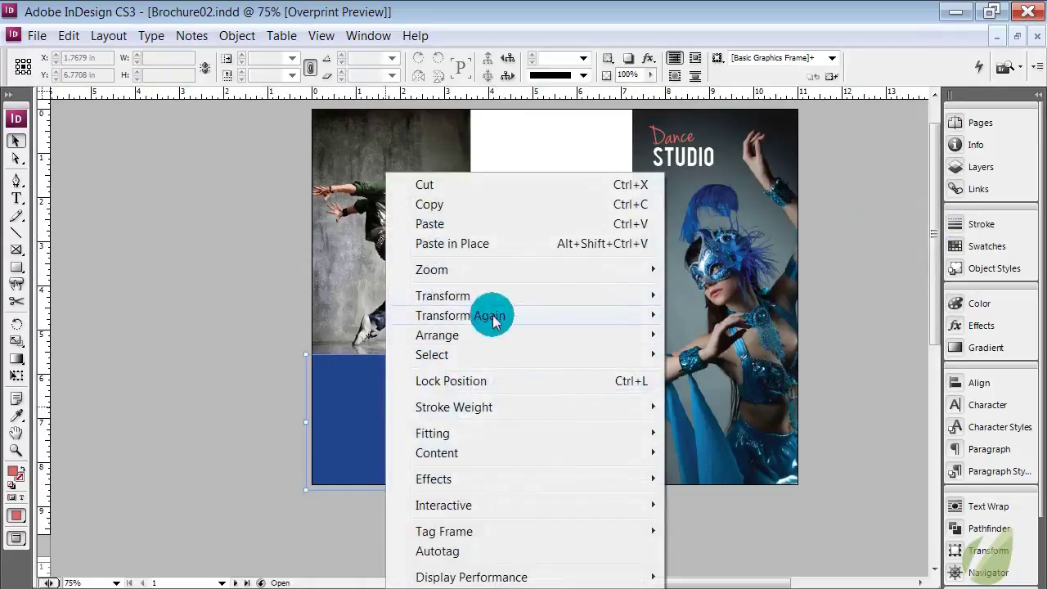
pyautogui.moveTo(471, 337)
pyautogui.click(343, 355)
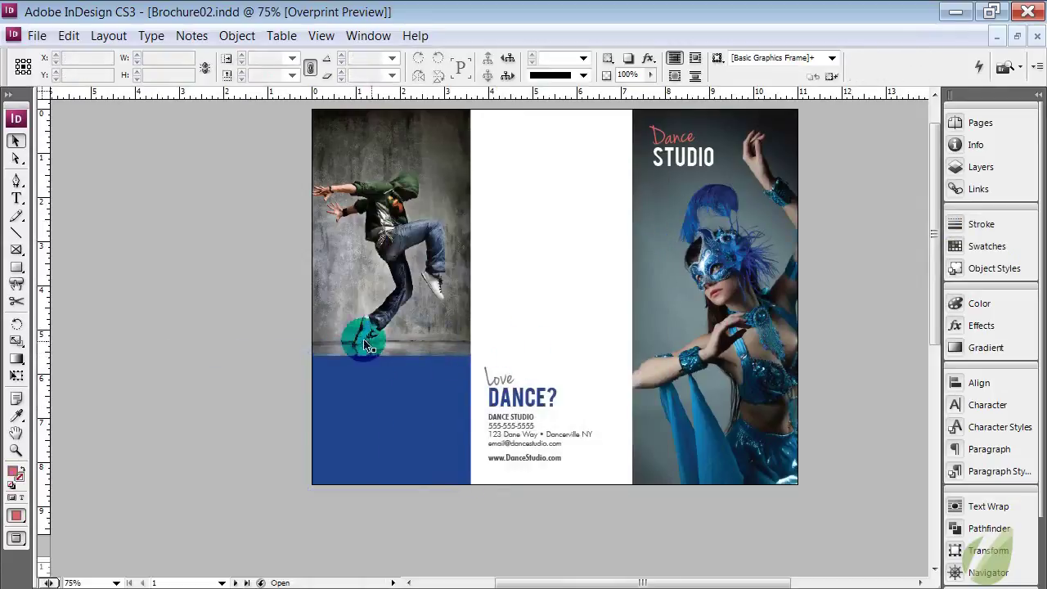
pyautogui.rightClick(401, 398)
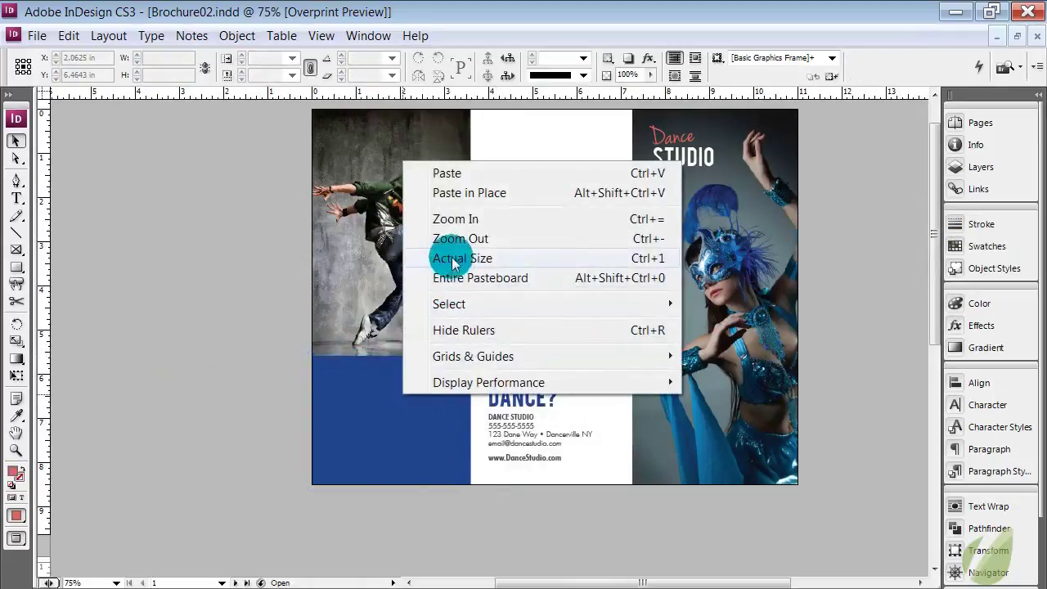
pyautogui.click(409, 399)
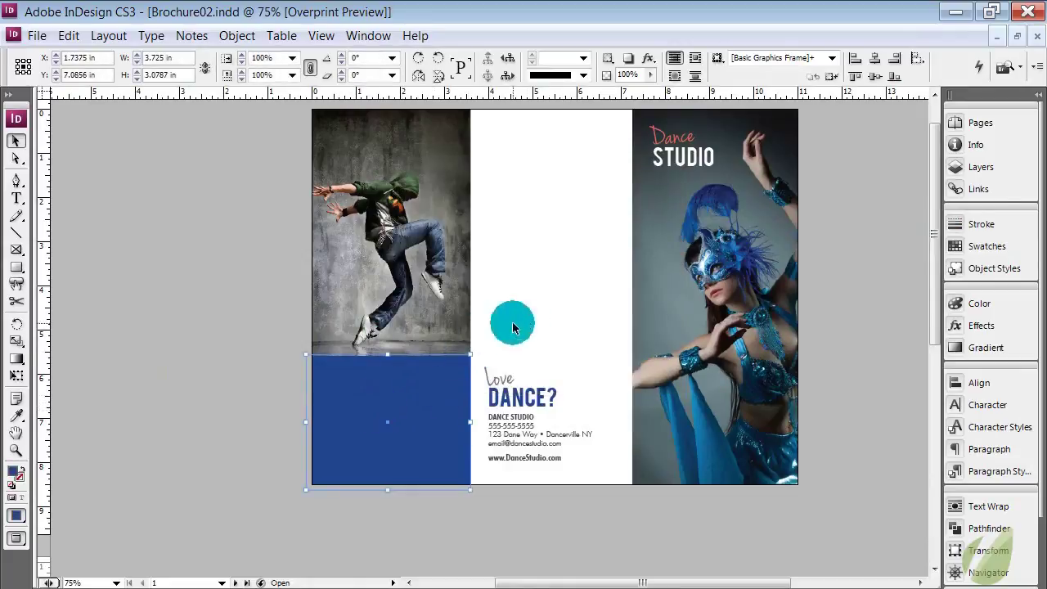
pyautogui.click(526, 320)
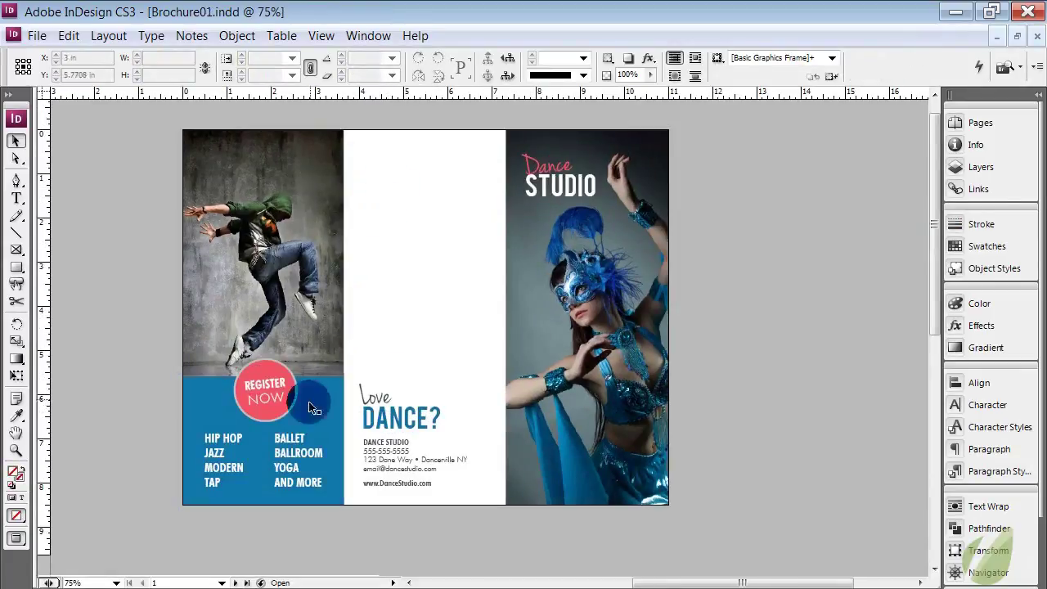
# Paste the class-list text and move it onto the blue panel.
pyautogui.click(297, 484)
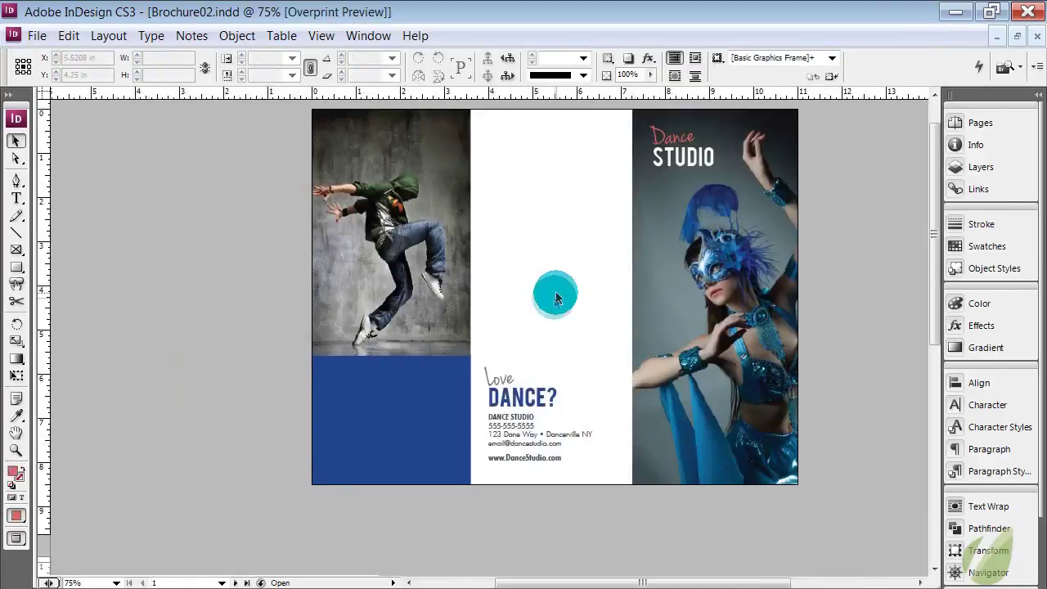
pyautogui.hotkey('ctrl', 'v')
pyautogui.moveTo(556, 299); pyautogui.dragTo(443, 450)
pyautogui.press('w')
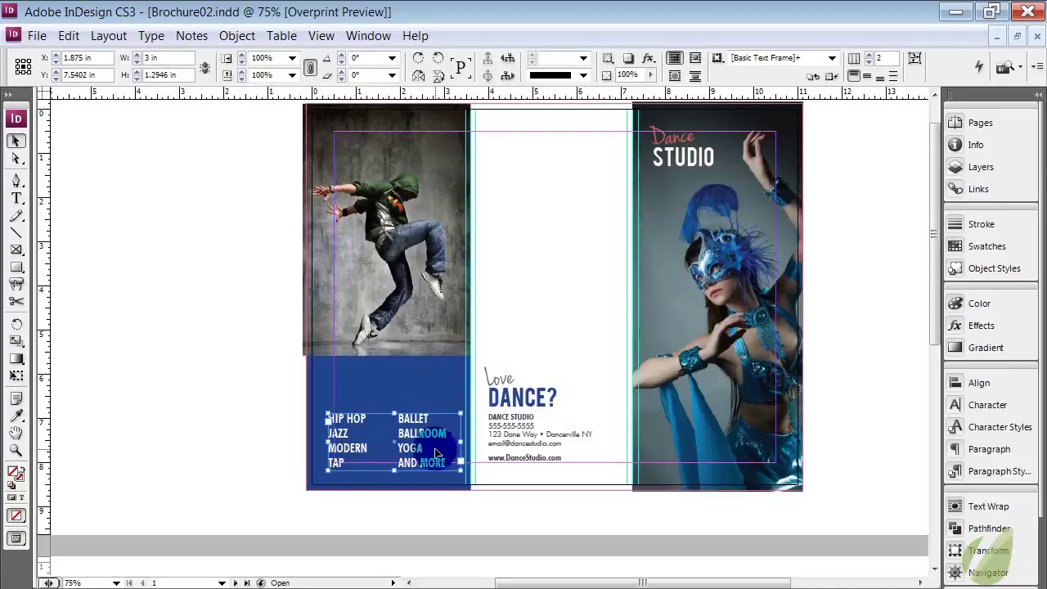
# Zoom in and fine-tune the class list's position with arrow-key nudges.
pyautogui.hotkey('ctrl', '=')
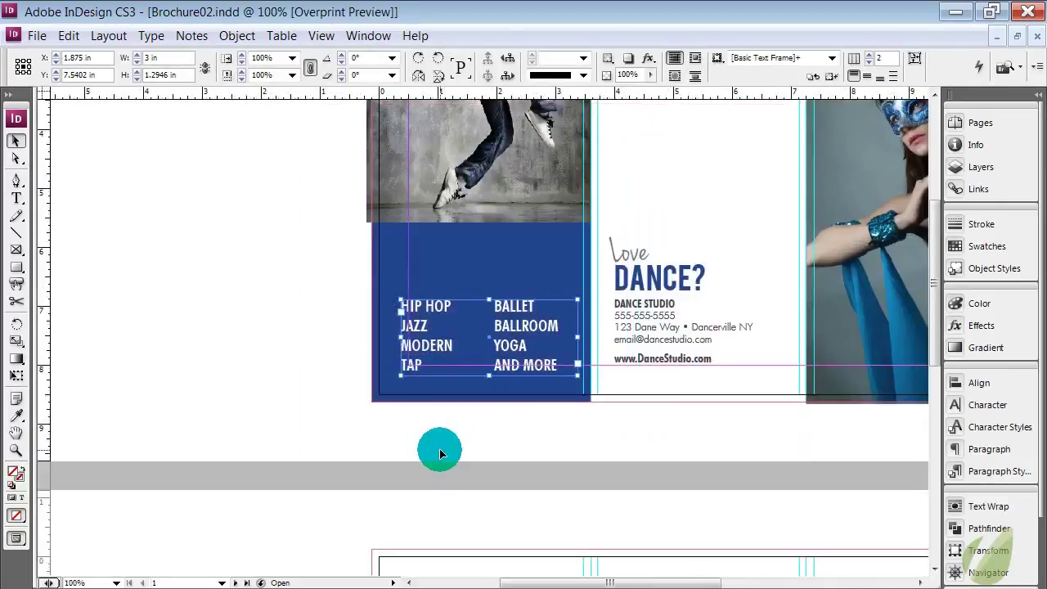
pyautogui.hotkey('ctrl', '=')
pyautogui.hotkey('shift', 'Right')
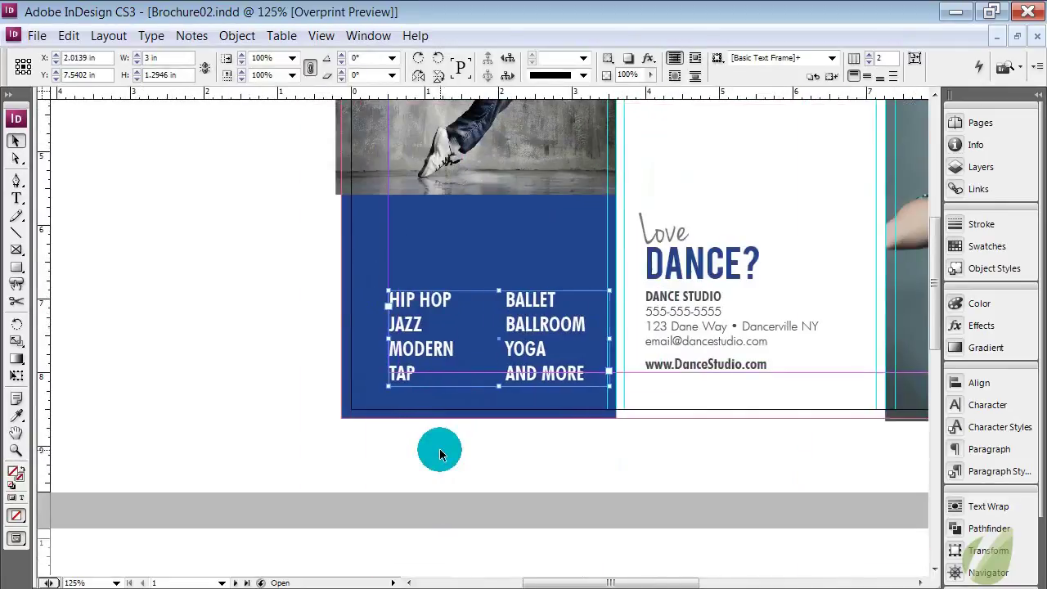
pyautogui.press('Left')
pyautogui.press('Left')
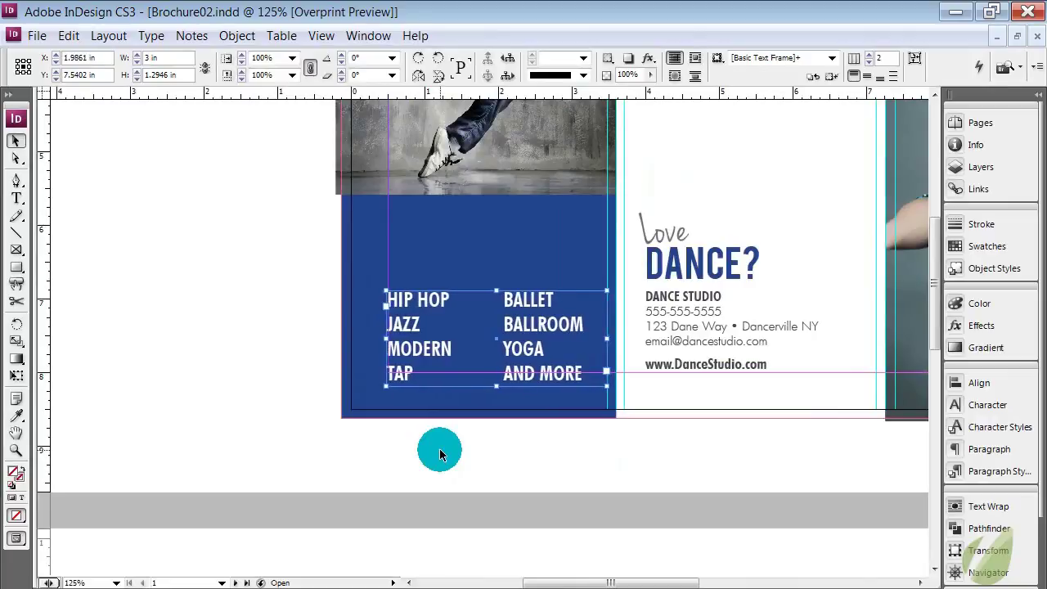
pyautogui.press('Up')
pyautogui.hotkey('shift', 'Up')
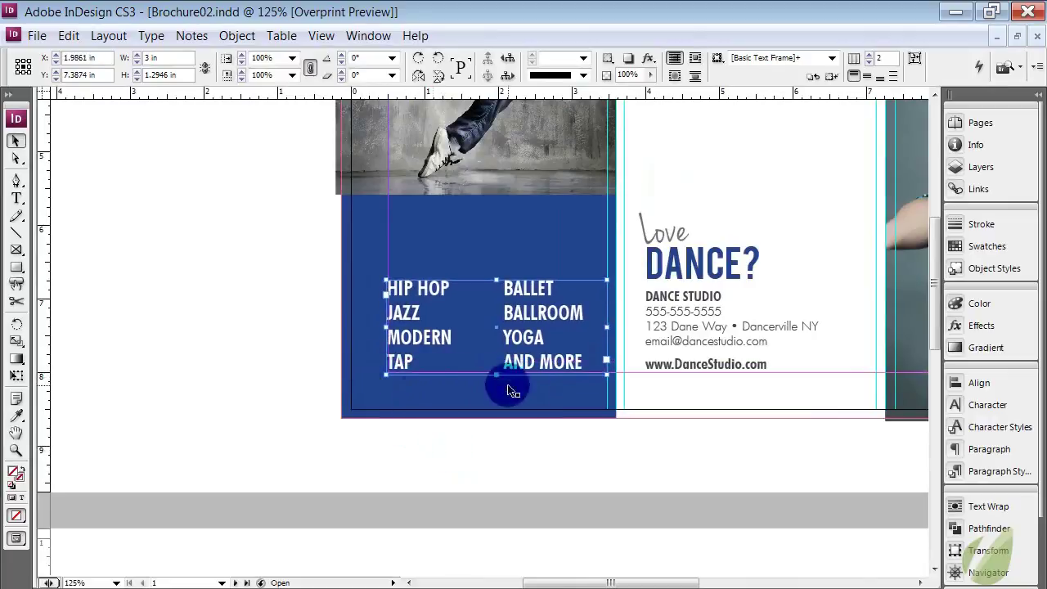
pyautogui.press('Down')
pyautogui.press('Down')
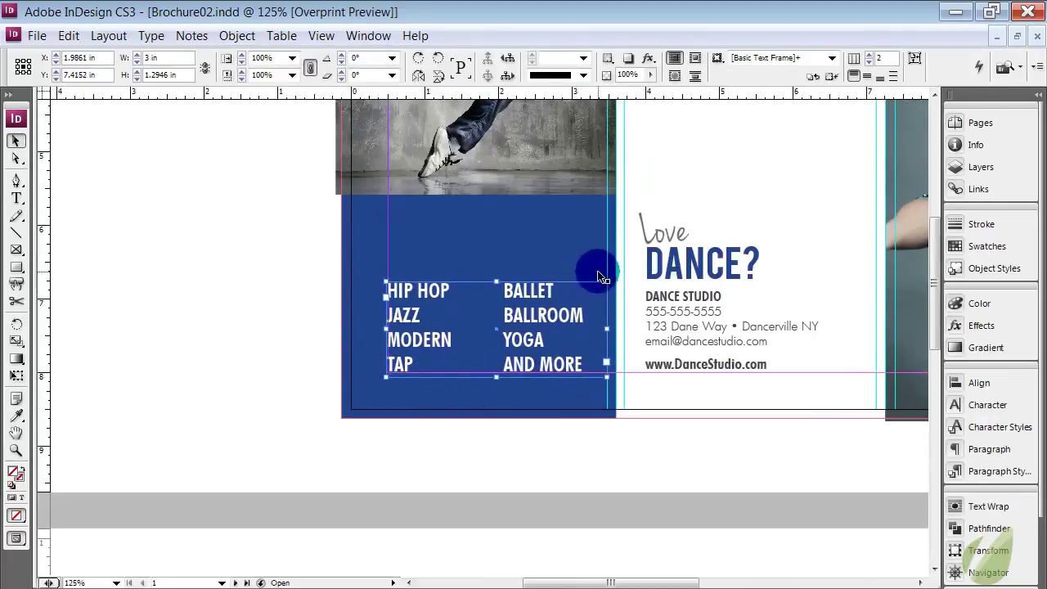
# Set the middle letters of BALLROOM to all caps.
pyautogui.click(638, 461)
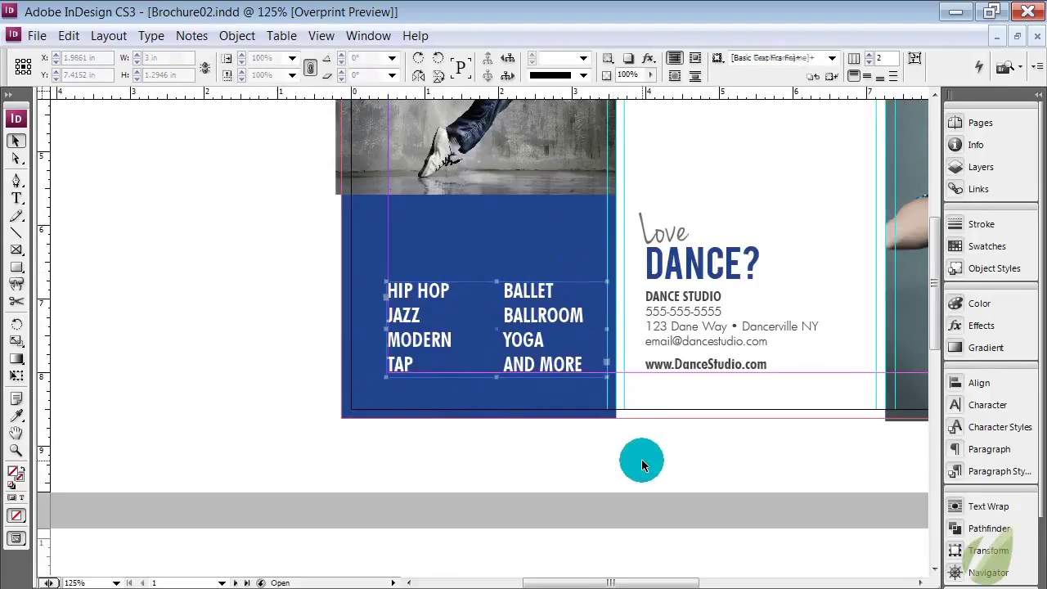
pyautogui.doubleClick(545, 312)
pyautogui.click(657, 376)
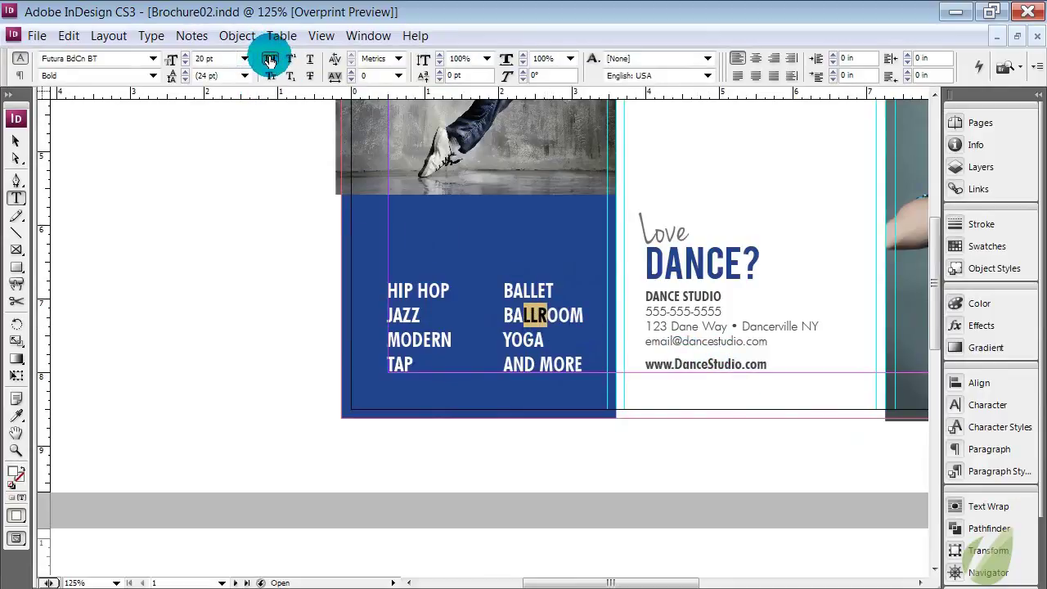
pyautogui.click(271, 62)
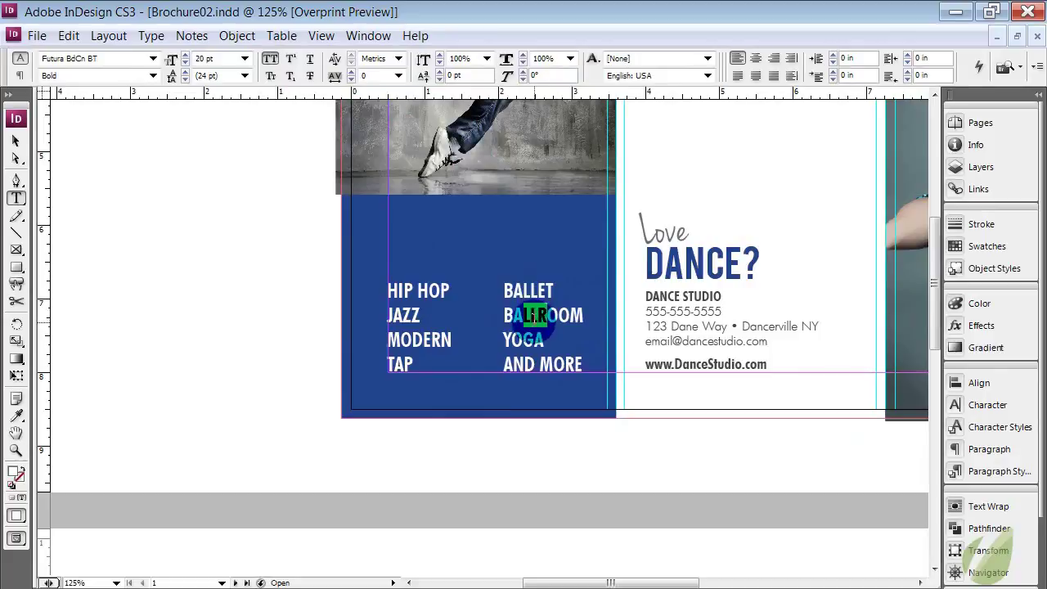
pyautogui.click(14, 140)
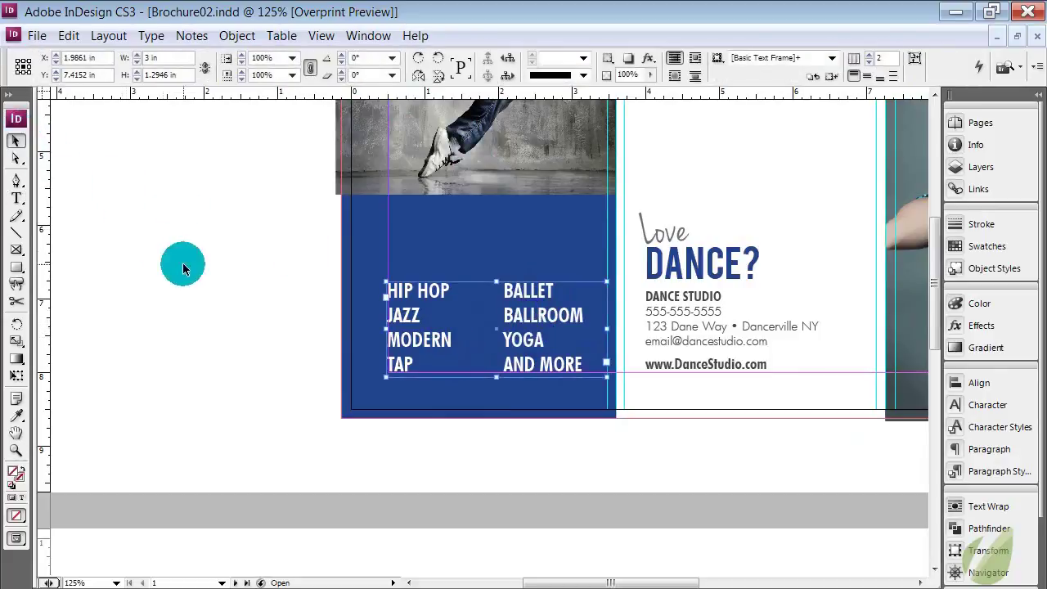
pyautogui.click(184, 268)
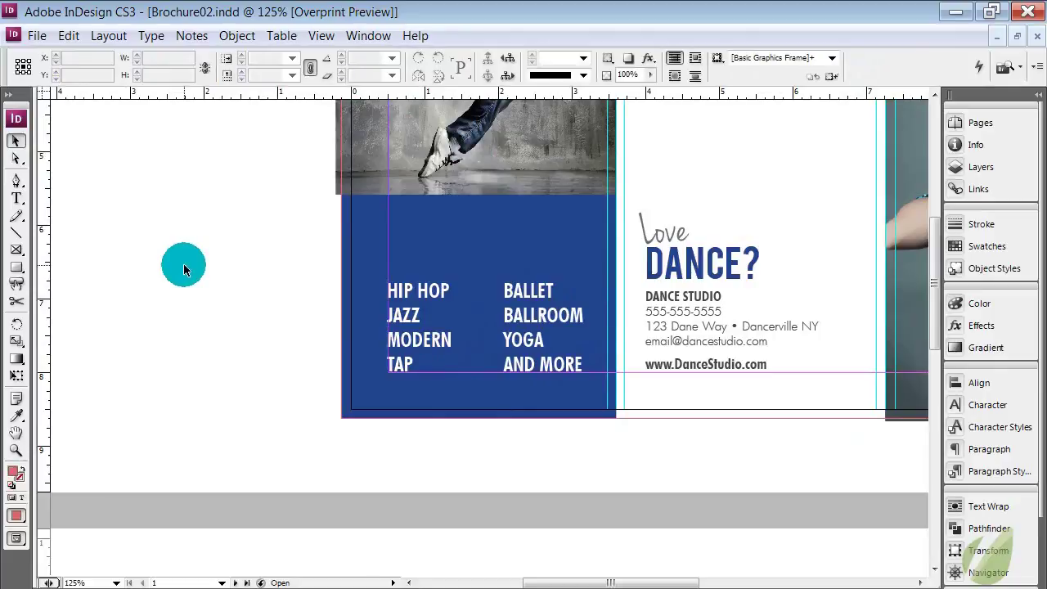
# Set the class-list frame to 2 columns in Text Frame Options.
pyautogui.click(422, 304)
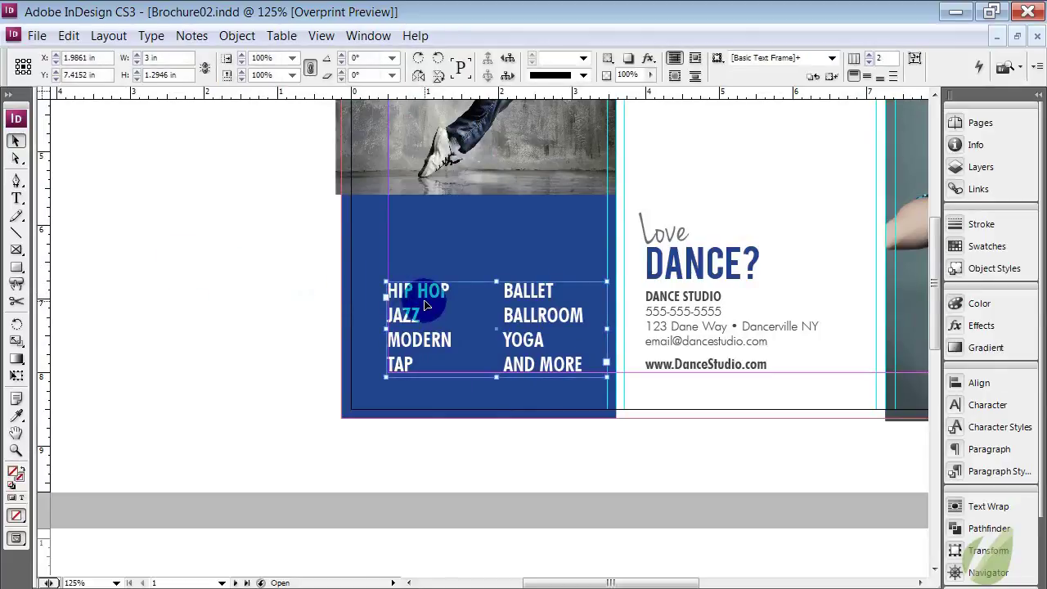
pyautogui.rightClick(425, 305)
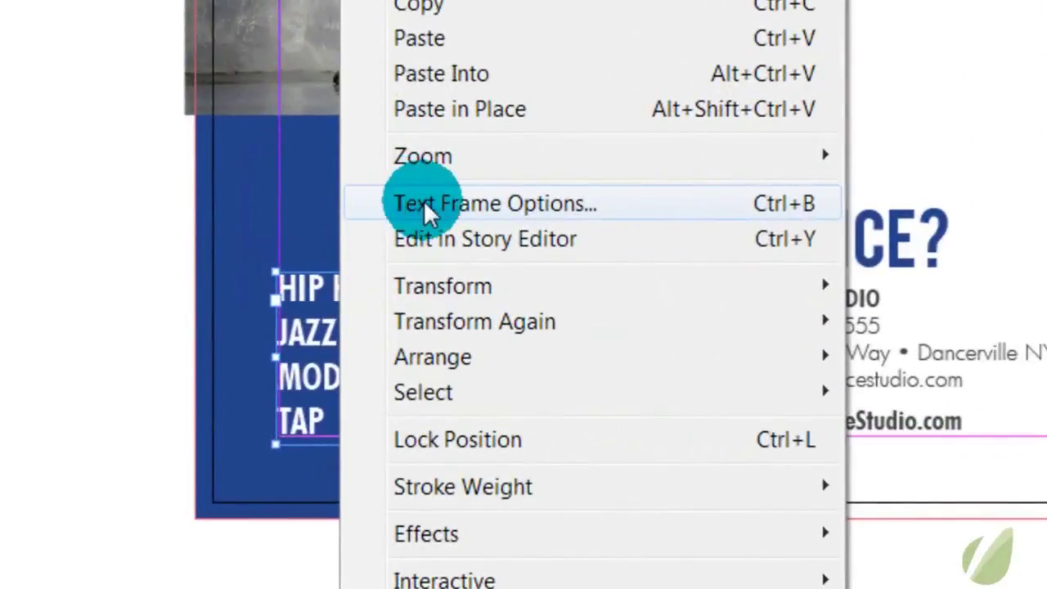
pyautogui.click(424, 204)
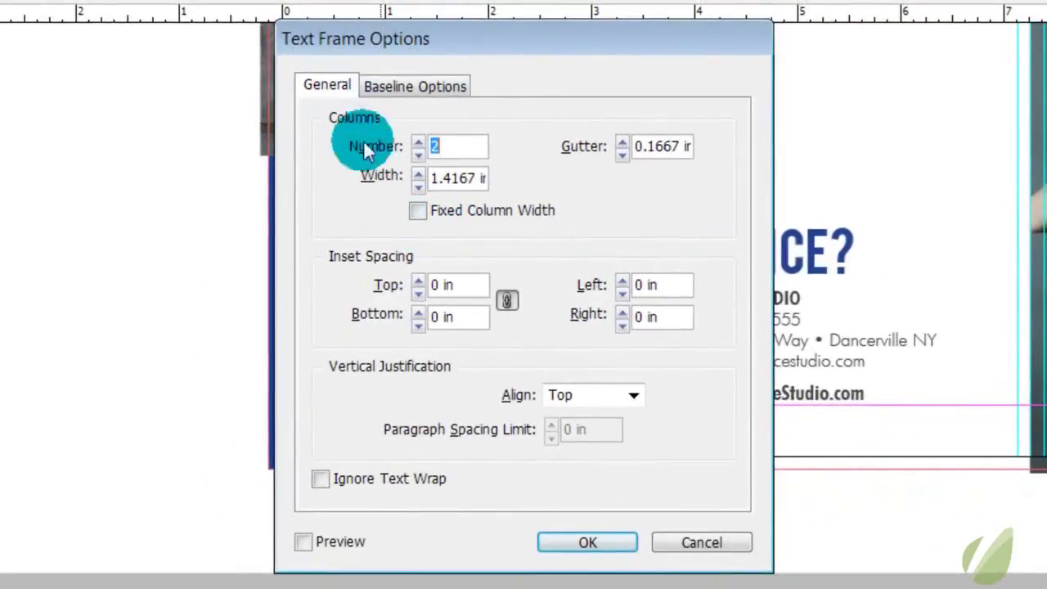
pyautogui.click(437, 148)
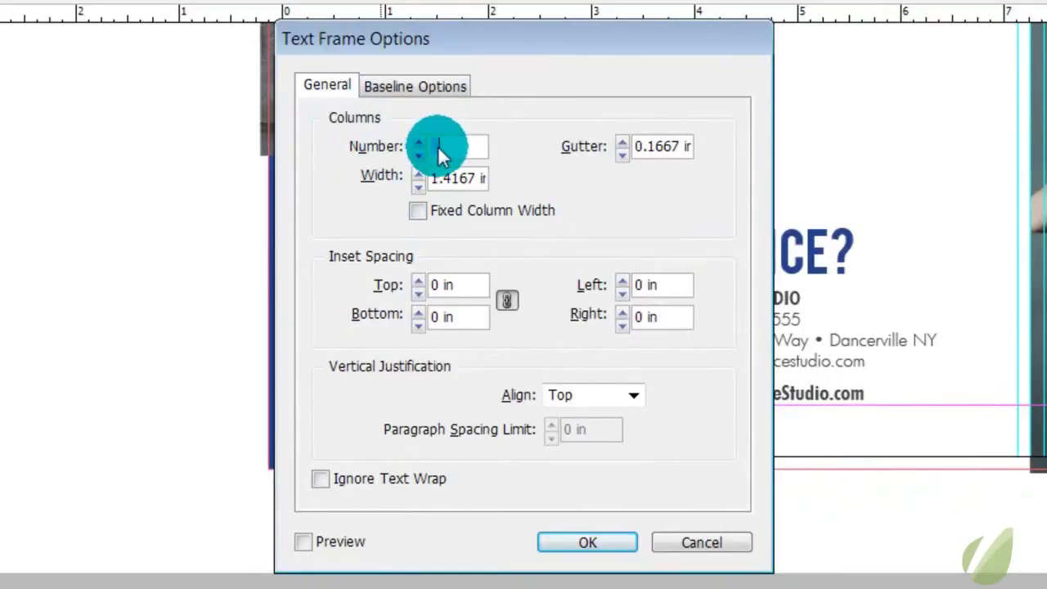
pyautogui.click(553, 544)
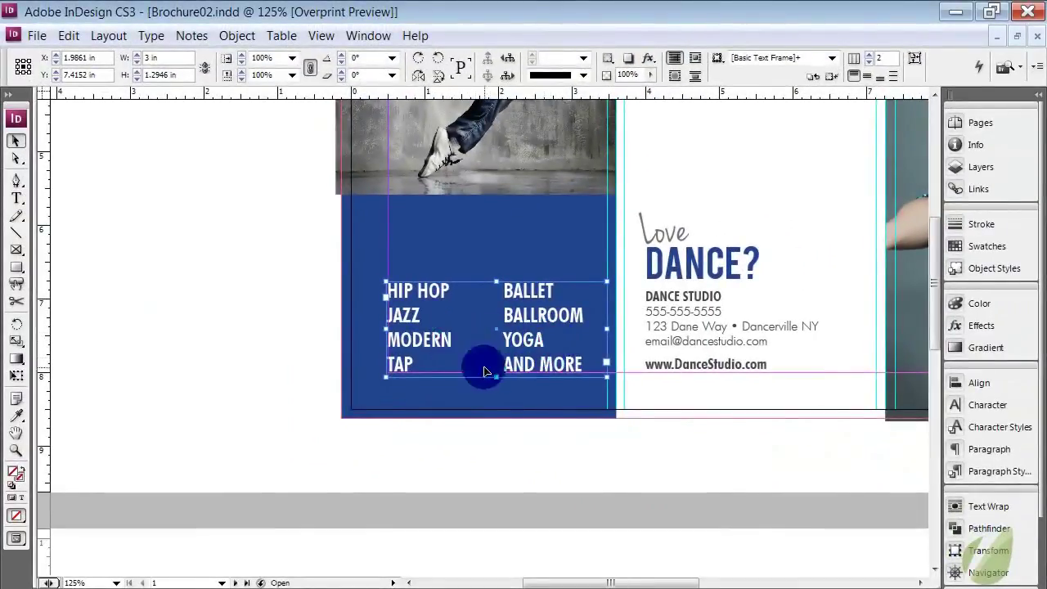
pyautogui.click(528, 471)
# Draw a circle with the Ellipse tool over the photo and blue panel boundary.
pyautogui.scroll(3, 527, 464)
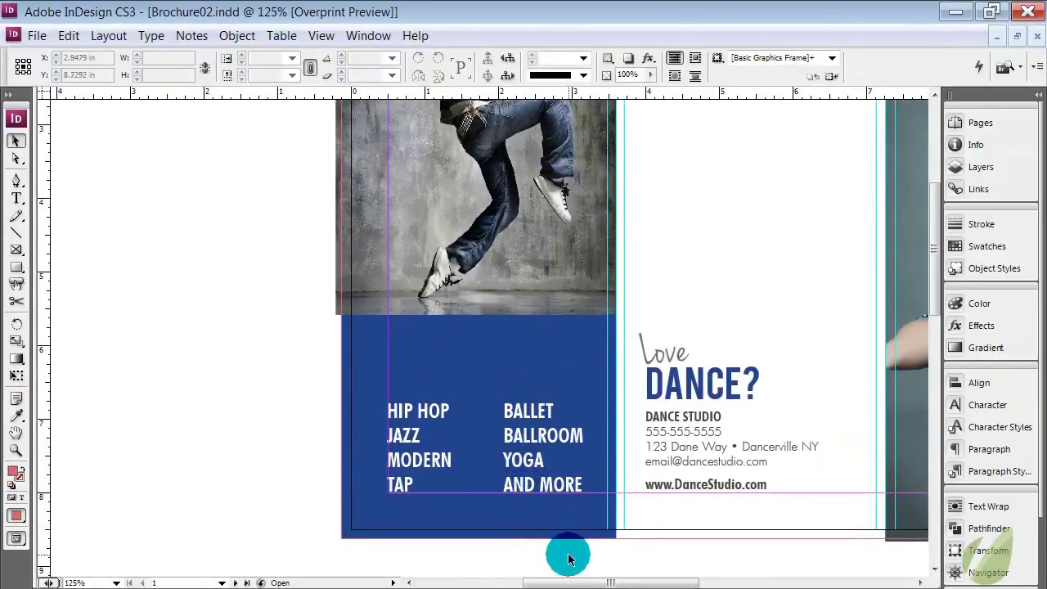
pyautogui.moveTo(568, 581); pyautogui.dragTo(598, 582)
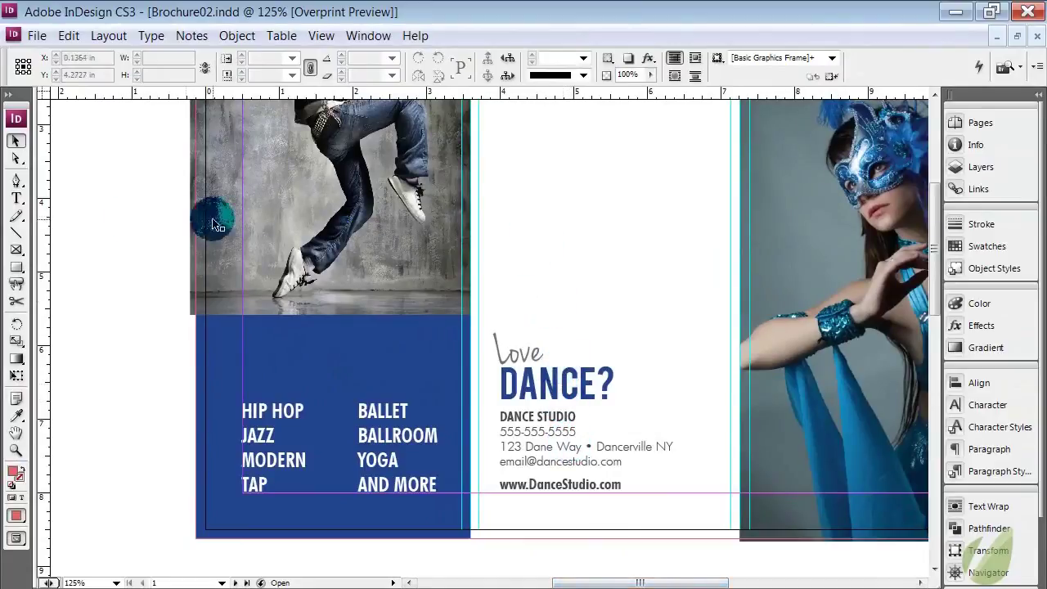
pyautogui.click(18, 269)
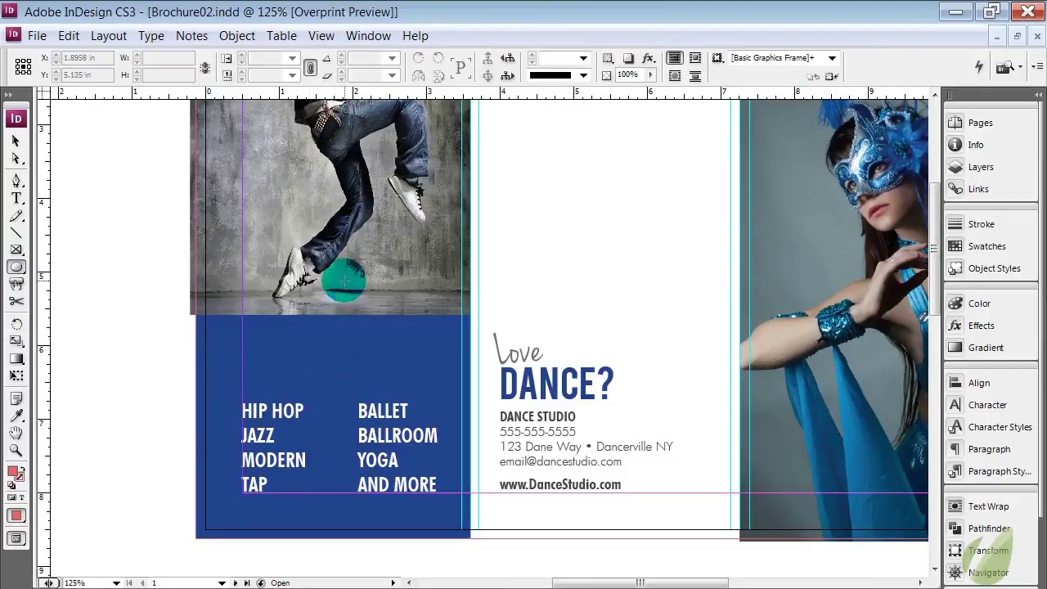
pyautogui.moveTo(317, 284); pyautogui.dragTo(423, 370)
# Nudge the coral circle slightly left and reselect it.
pyautogui.click(15, 139)
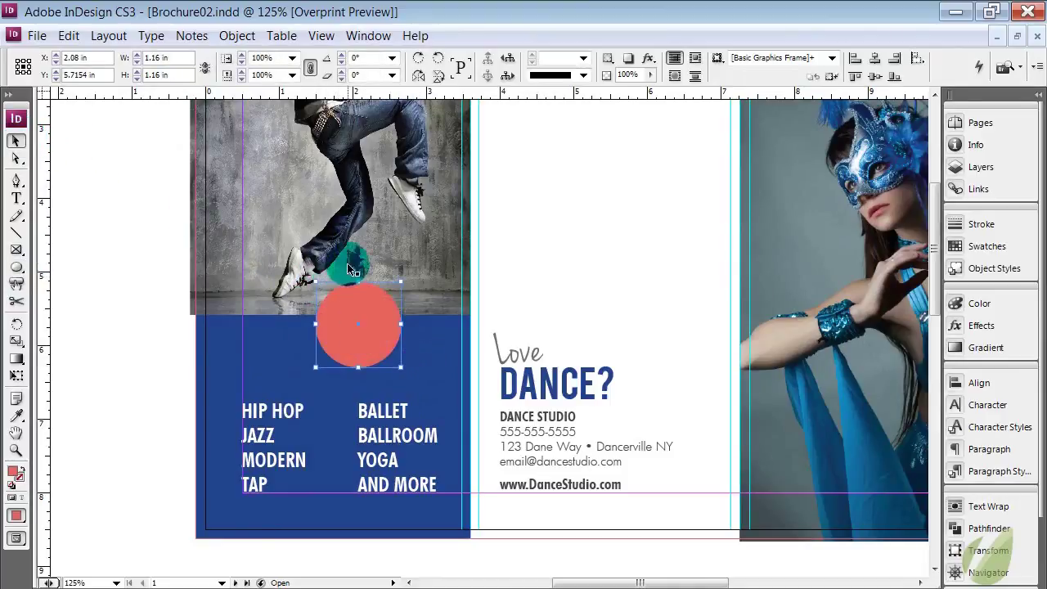
pyautogui.hotkey('shift', 'Left')
pyautogui.hotkey('shift', 'Left')
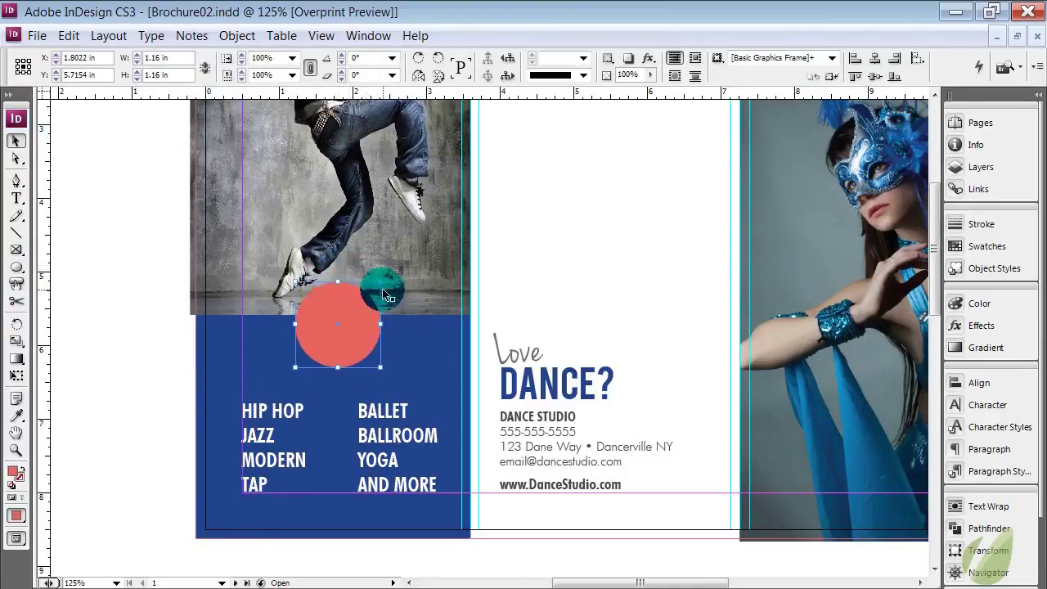
pyautogui.moveTo(381, 284); pyautogui.dragTo(318, 329)
pyautogui.scroll(3, 584, 333)
pyautogui.scroll(-2, 603, 330)
pyautogui.scroll(-1, 413, 340)
pyautogui.scroll(1, 397, 346)
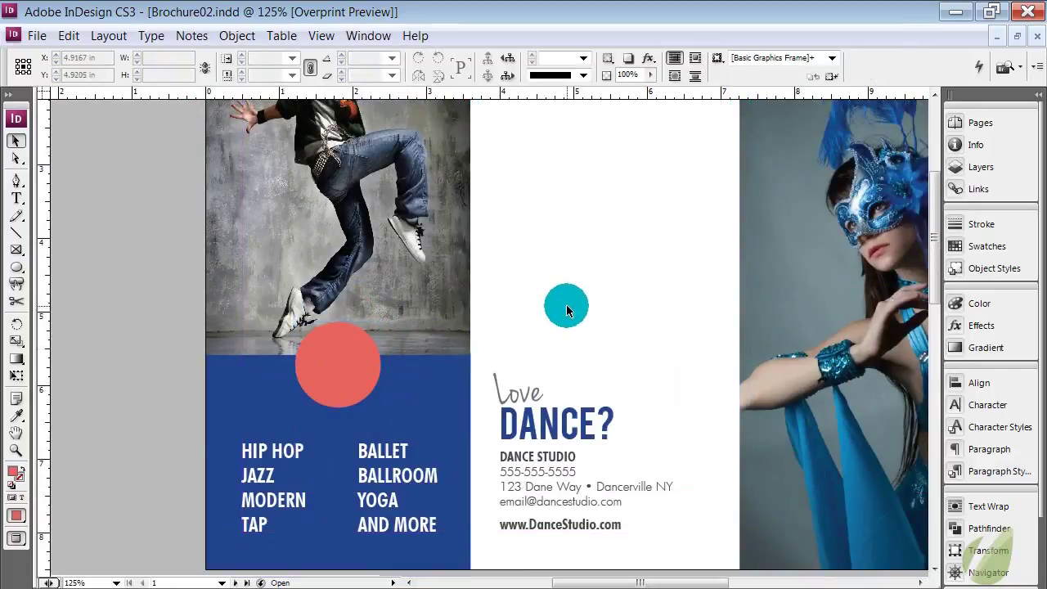
pyautogui.click(347, 354)
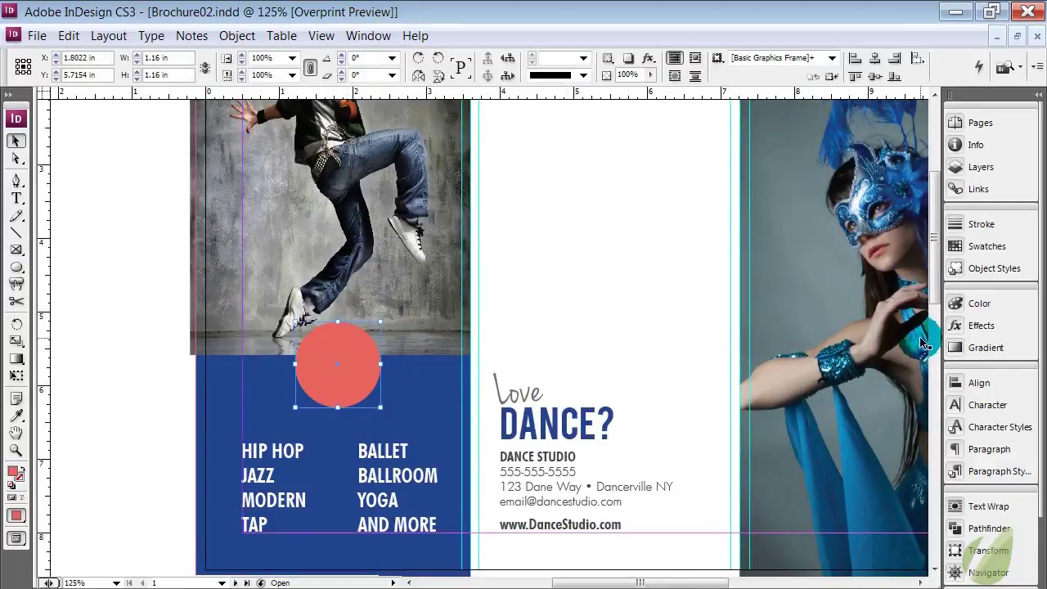
# Give the circle's outline a 3 pt stroke weight.
pyautogui.click(980, 224)
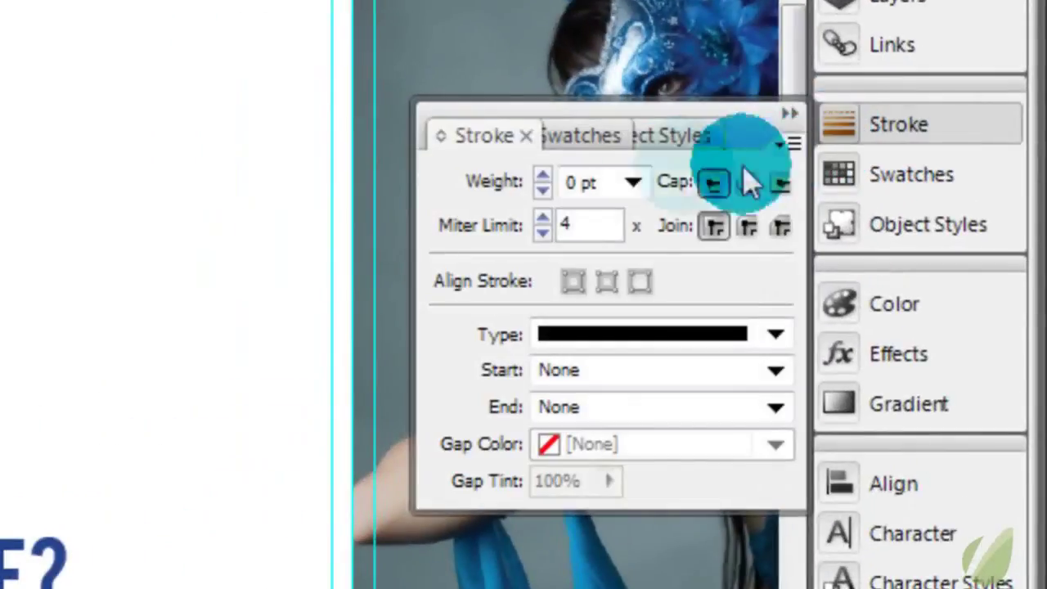
pyautogui.click(665, 191)
pyautogui.click(664, 340)
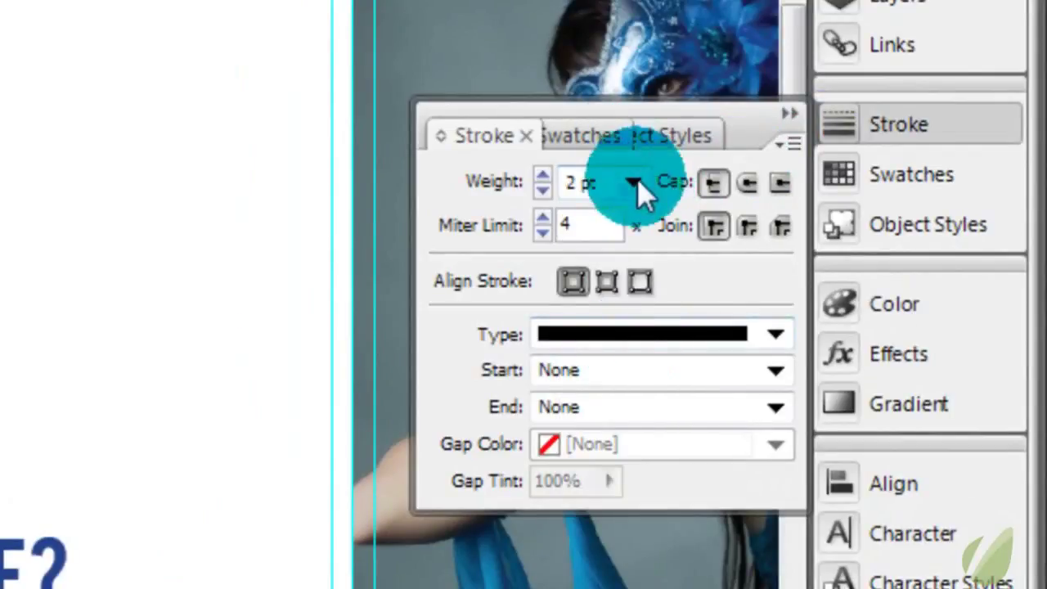
pyautogui.click(633, 183)
pyautogui.click(639, 358)
# Swap the circle's fill and stroke colours so the outline is light-coloured.
pyautogui.click(868, 175)
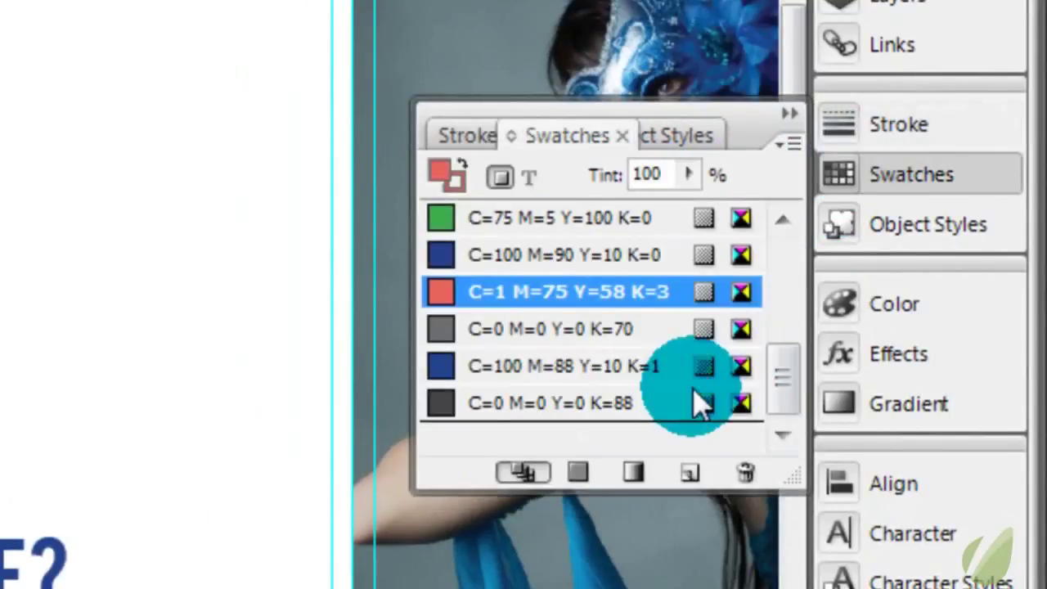
pyautogui.click(592, 330)
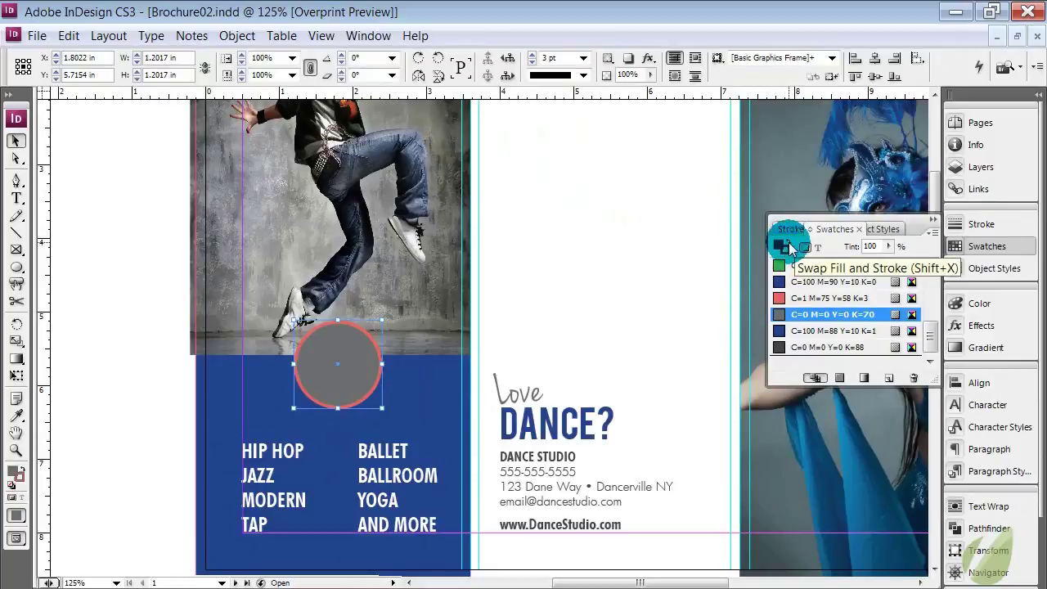
pyautogui.click(789, 248)
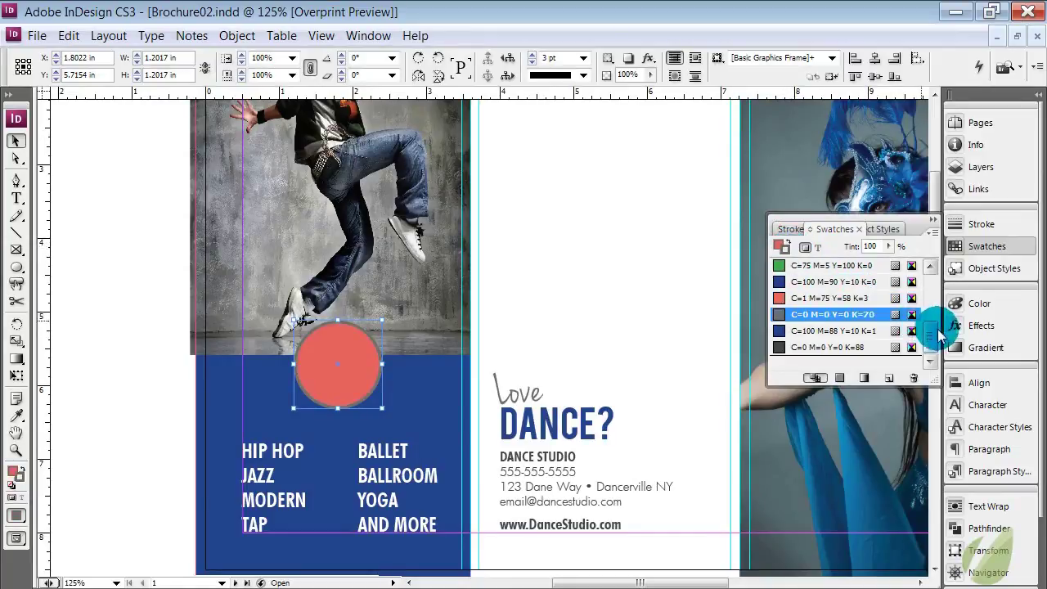
pyautogui.moveTo(930, 327); pyautogui.dragTo(933, 283)
pyautogui.click(831, 282)
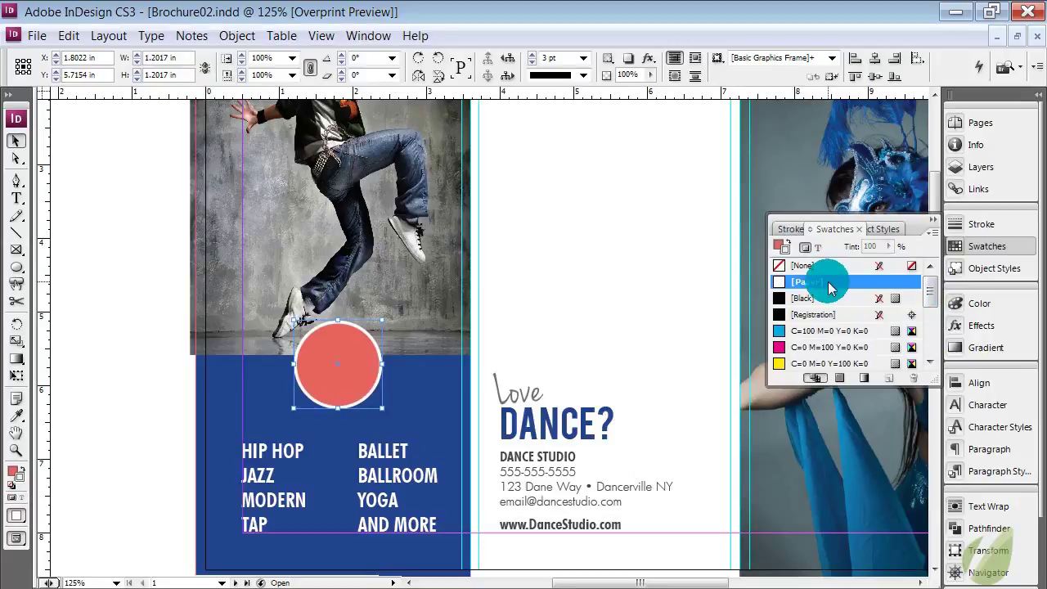
pyautogui.moveTo(931, 280); pyautogui.dragTo(930, 323)
pyautogui.moveTo(939, 383); pyautogui.dragTo(938, 465)
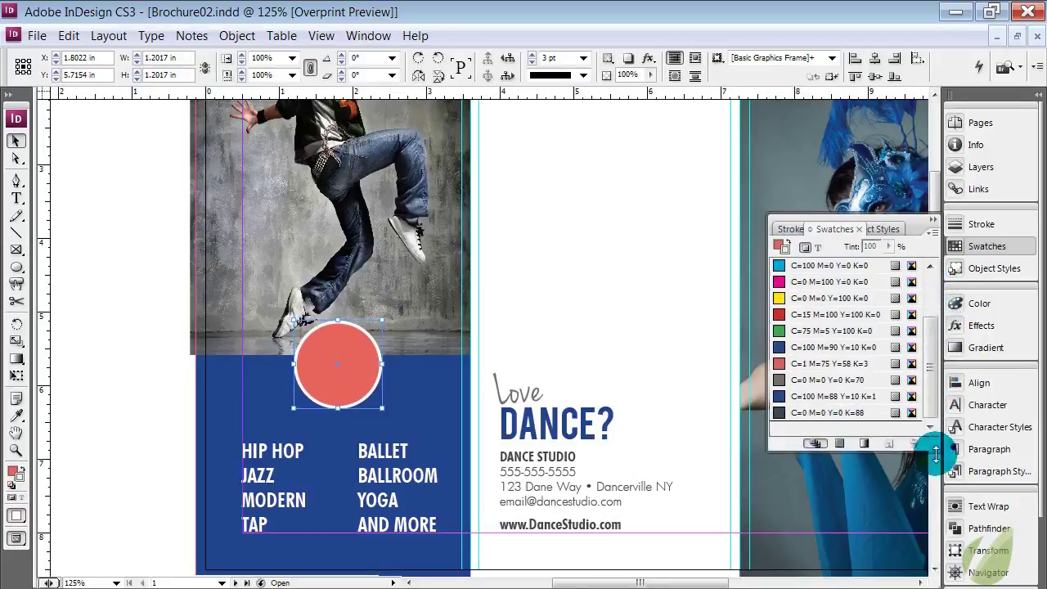
# Create a new C=0 M=0 Y=0 K=26 grey swatch for the circle's stroke.
pyautogui.click(931, 235)
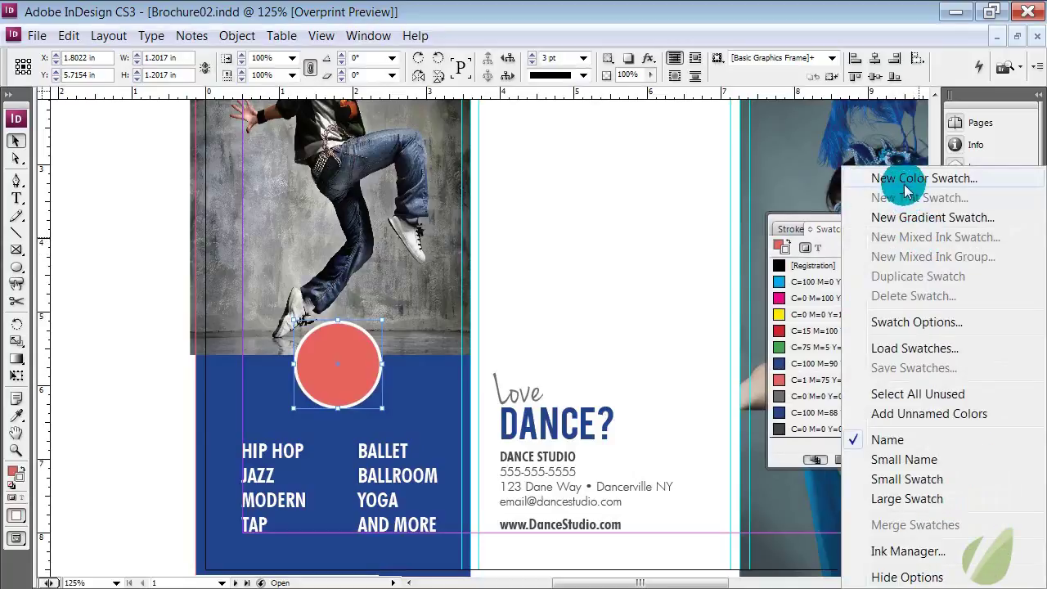
pyautogui.click(919, 175)
pyautogui.click(459, 345)
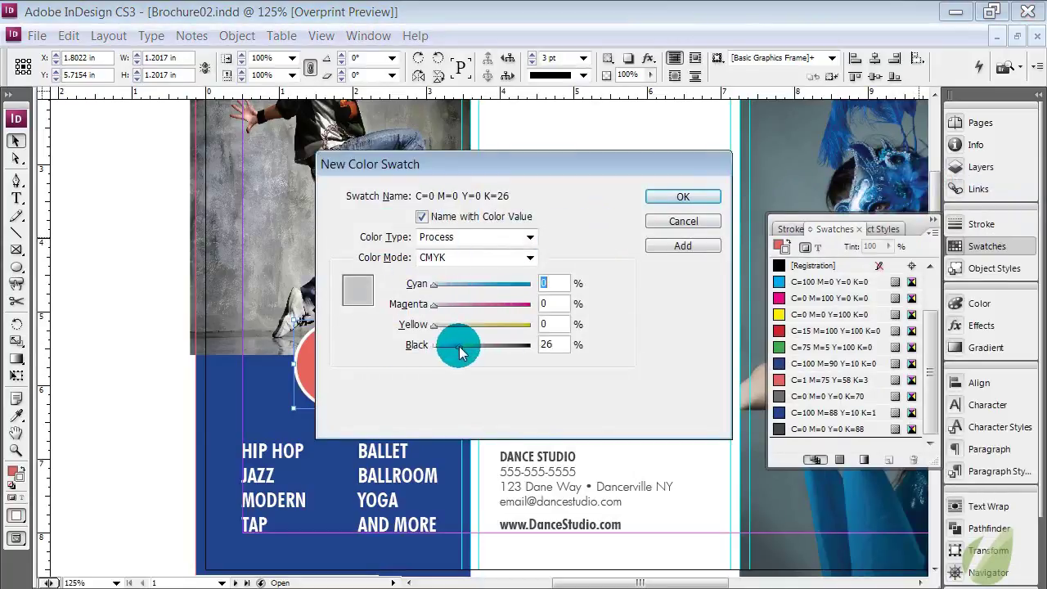
pyautogui.click(667, 246)
pyautogui.click(681, 199)
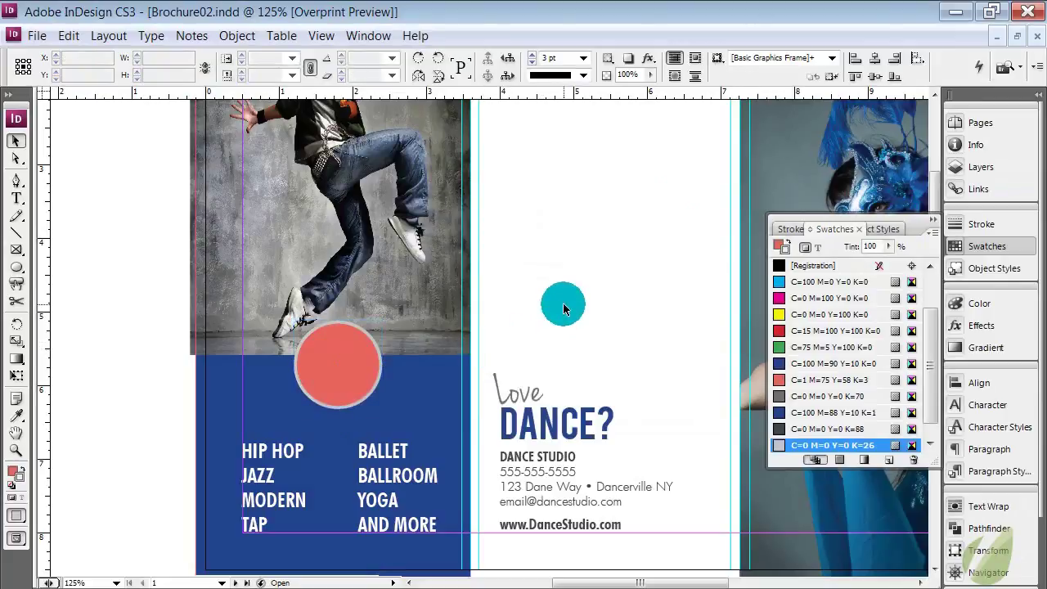
pyautogui.click(546, 325)
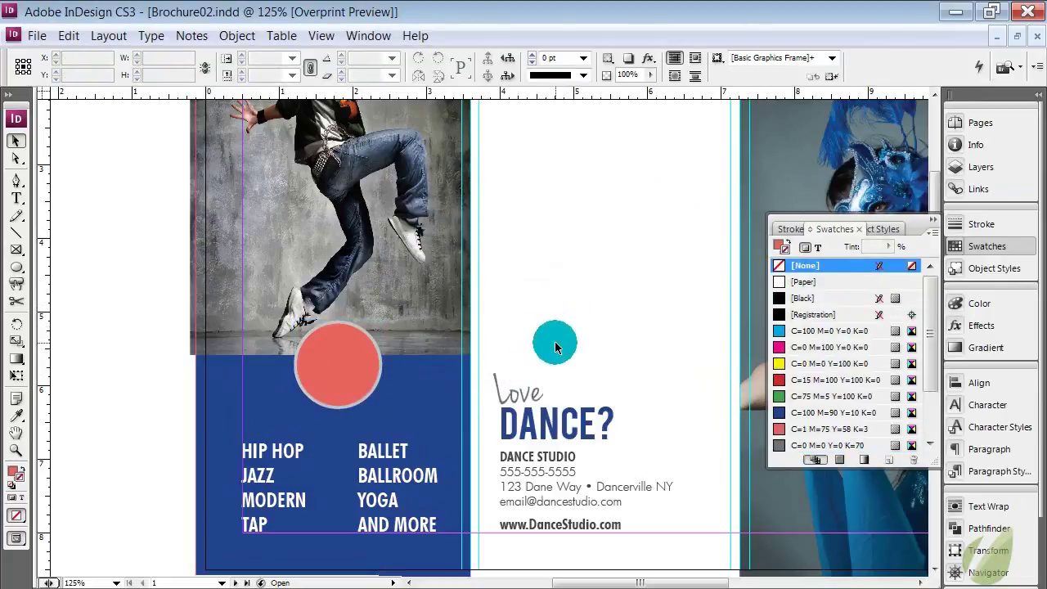
# Bring the REGISTER NOW frame over from Brochure01 with Paste in Place and position it on the coral circle.
pyautogui.hotkey('ctrl', '`')
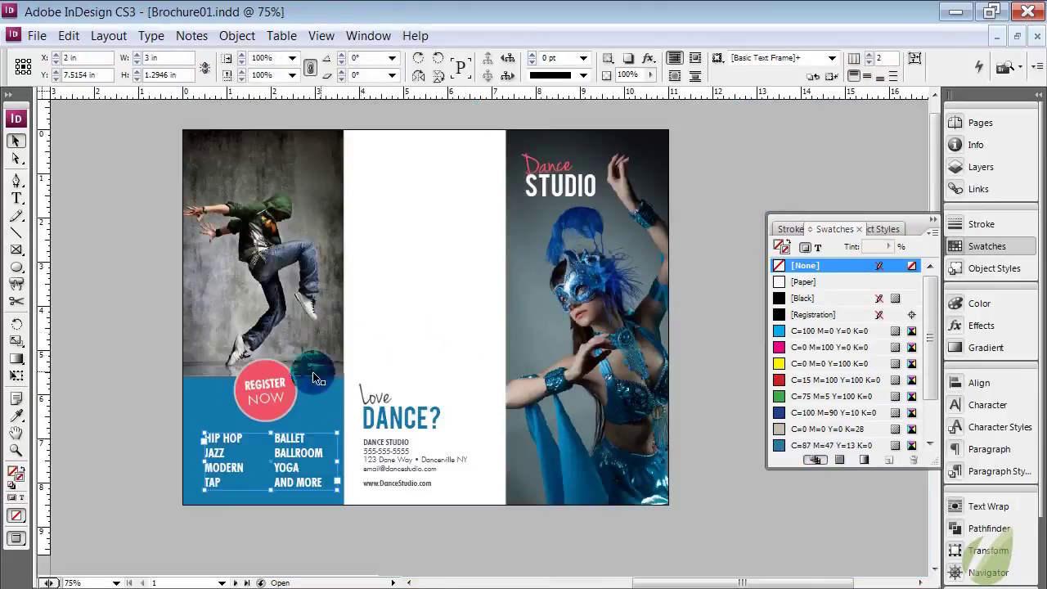
pyautogui.click(294, 417)
pyautogui.hotkey('ctrl', '`')
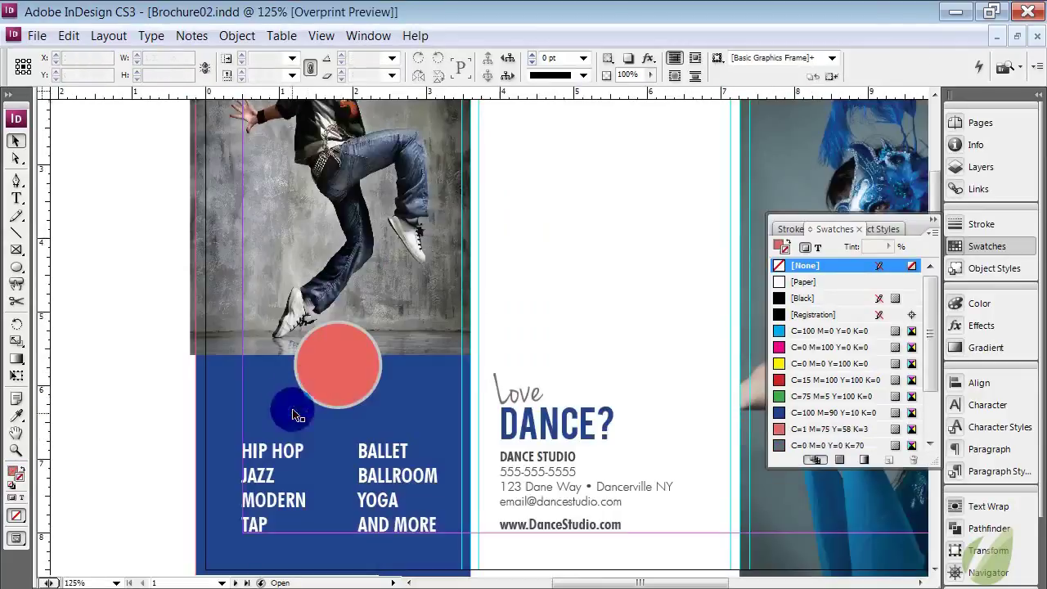
pyautogui.rightClick(501, 294)
pyautogui.click(563, 327)
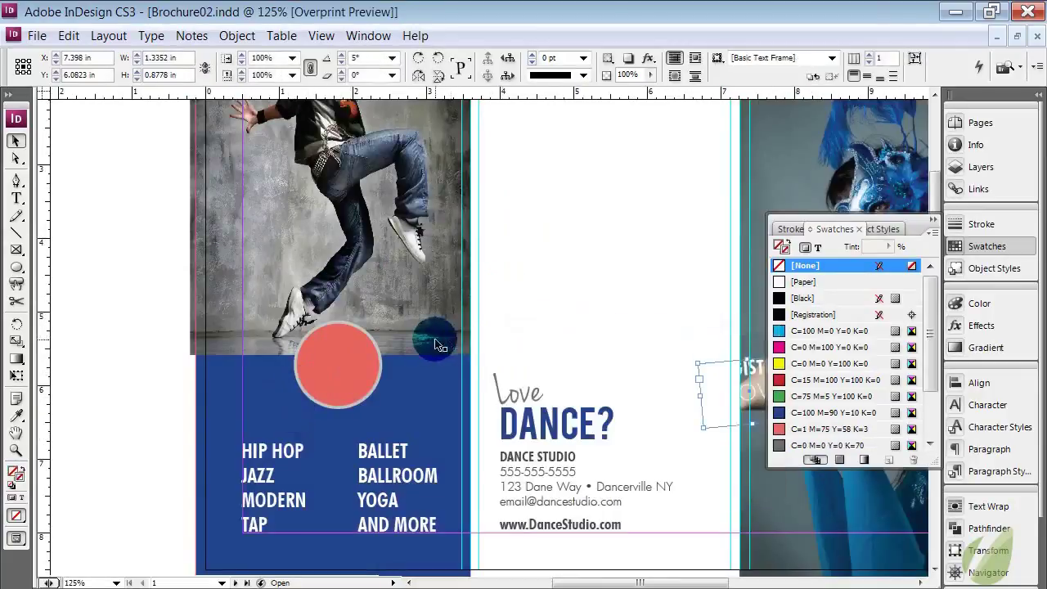
pyautogui.moveTo(720, 368); pyautogui.dragTo(308, 359)
pyautogui.press('Right')
pyautogui.press('Right')
pyautogui.press('Down')
pyautogui.press('Down')
# Check the REGISTER NOW text, bold REGISTER above lighter NOW, then deselect the frame.
pyautogui.doubleClick(362, 361)
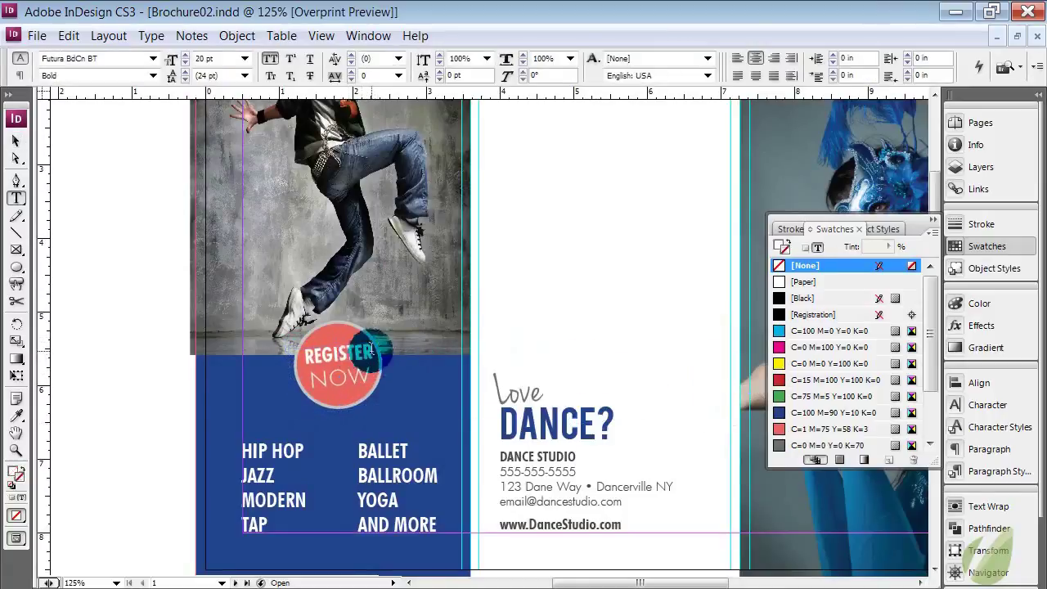
pyautogui.moveTo(370, 353); pyautogui.dragTo(270, 358)
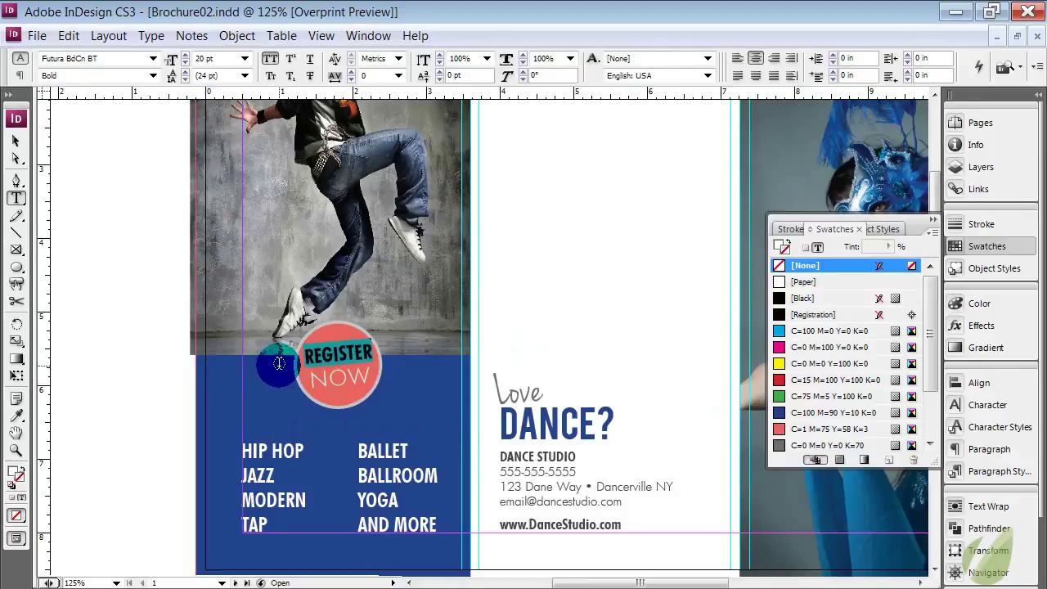
pyautogui.moveTo(395, 374); pyautogui.dragTo(296, 381)
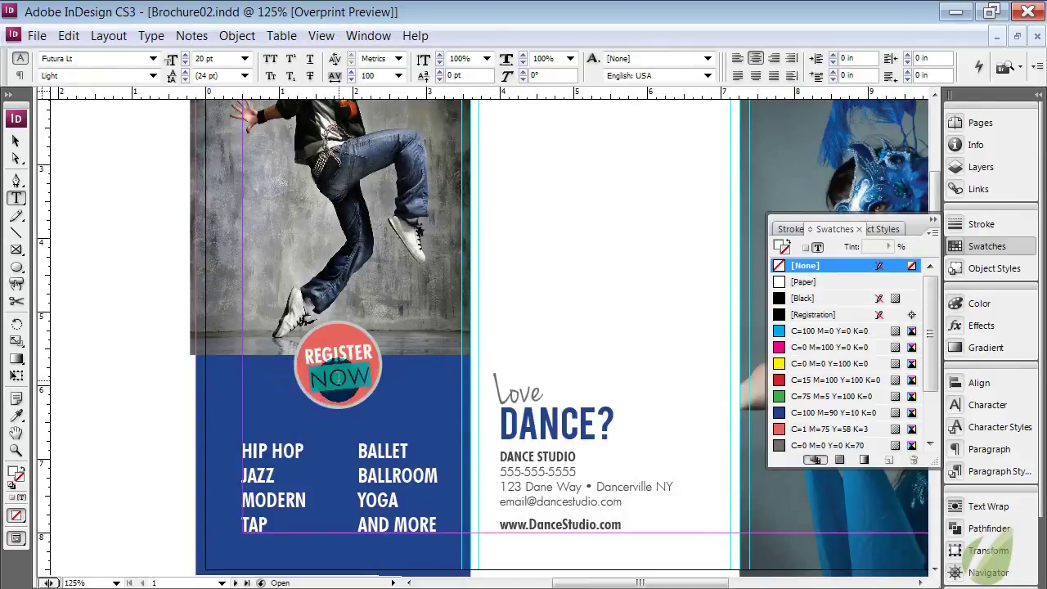
pyautogui.doubleClick(336, 351)
pyautogui.click(15, 139)
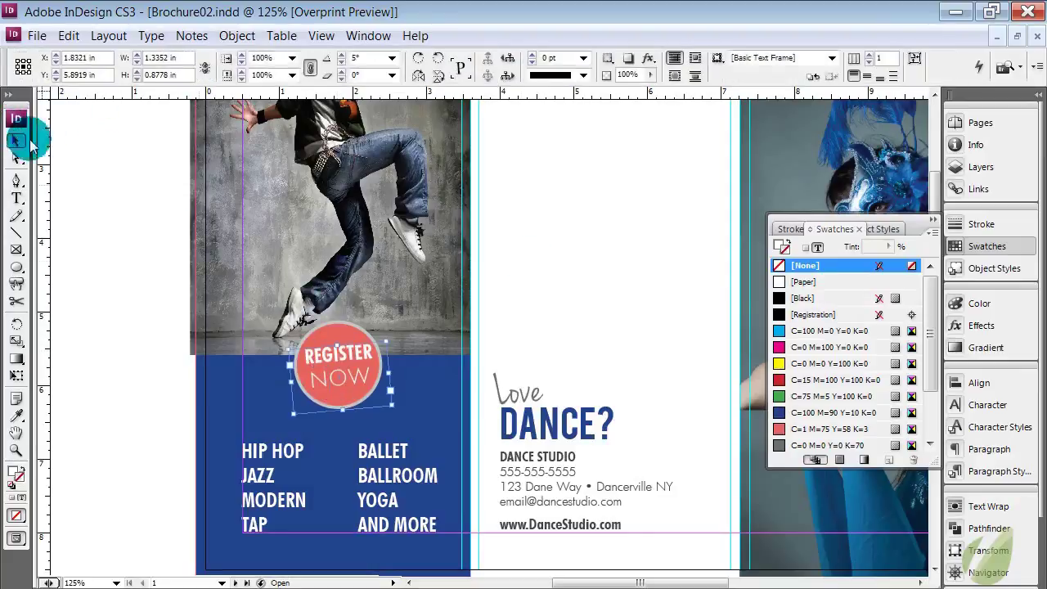
pyautogui.click(570, 269)
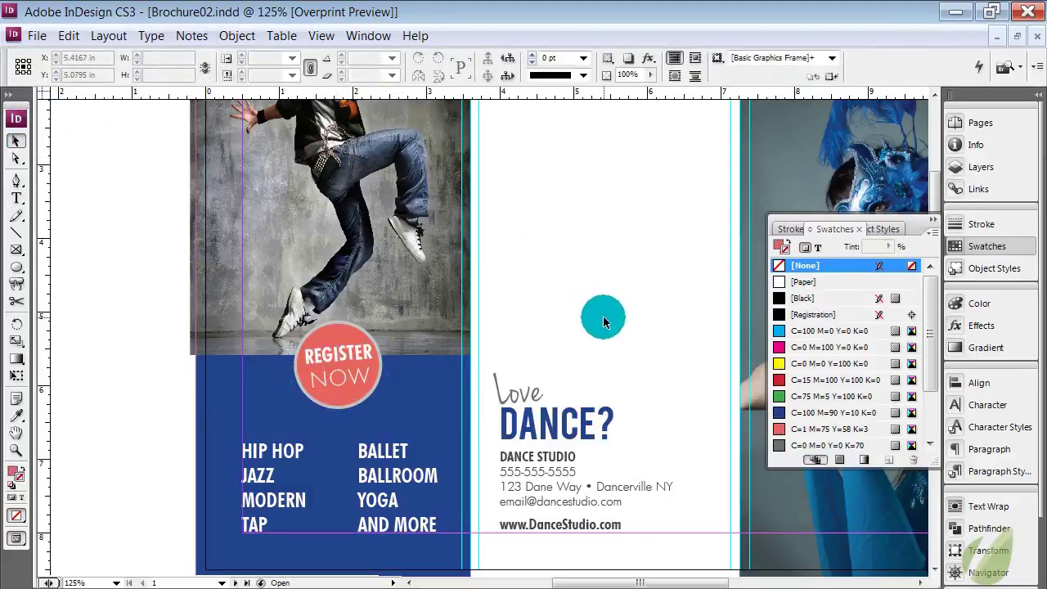
# Zoom out to 75% and view the finished brochure outside in Preview screen mode.
pyautogui.hotkey('ctrl', '-')
pyautogui.hotkey('ctrl', '-')
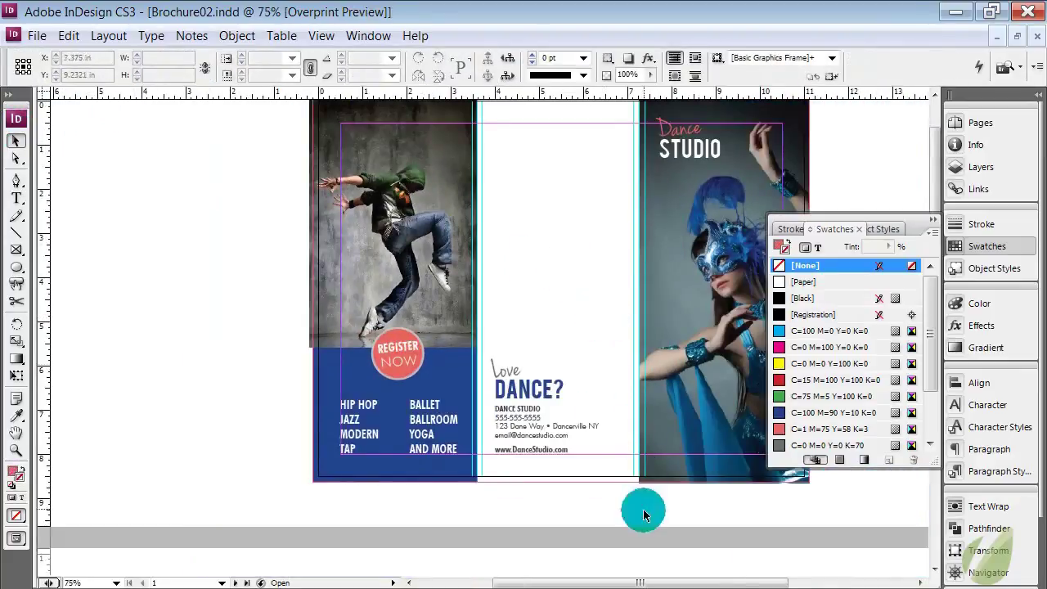
pyautogui.moveTo(628, 582); pyautogui.dragTo(685, 582)
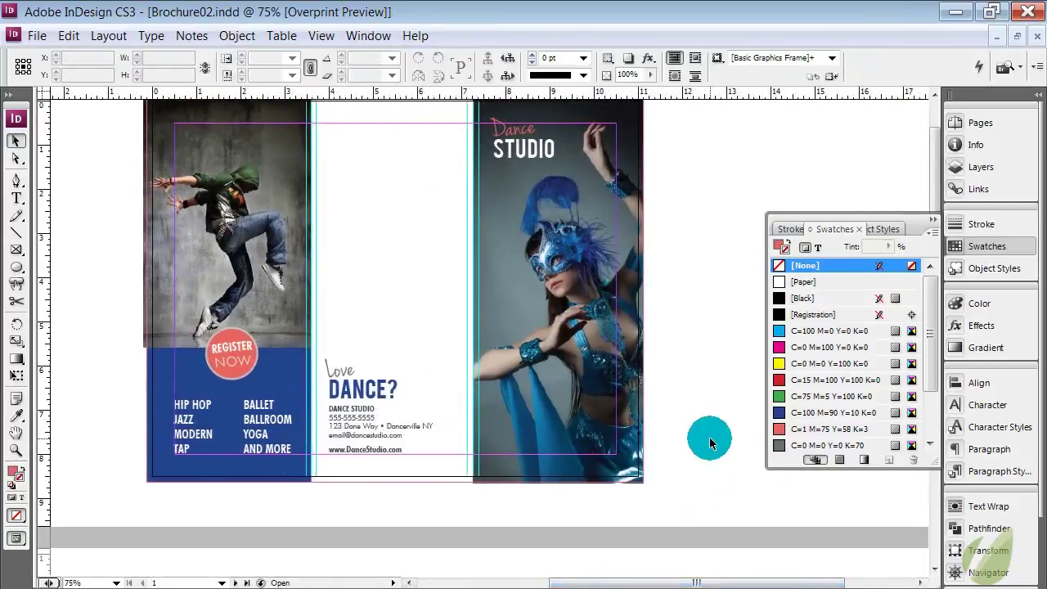
pyautogui.press('w')
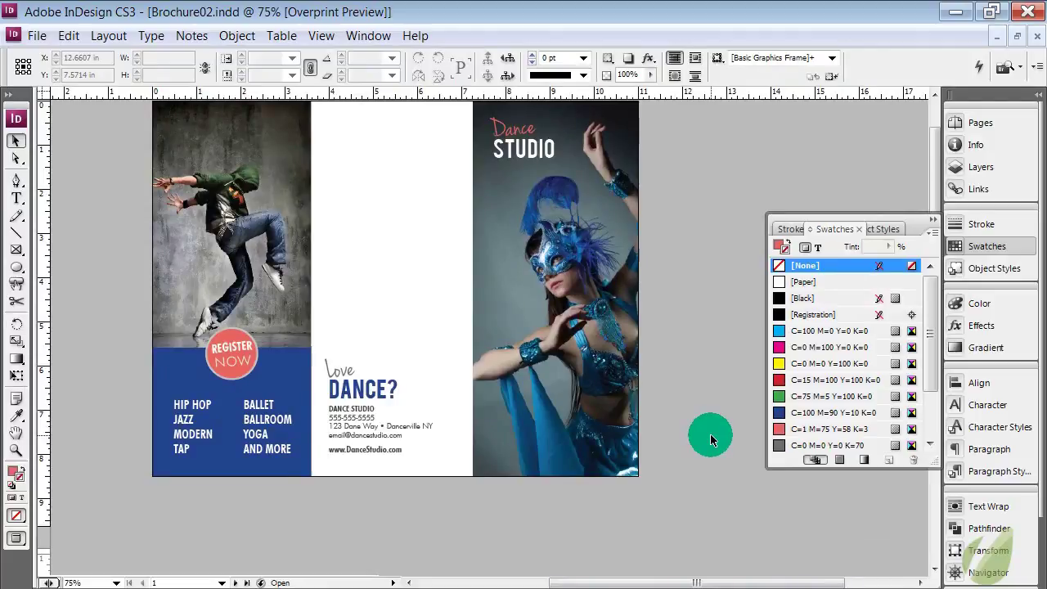
pyautogui.scroll(-8, 710, 434)
pyautogui.scroll(4, 710, 434)
pyautogui.scroll(3, 710, 433)
pyautogui.scroll(-3, 710, 434)
pyautogui.scroll(3, 710, 433)
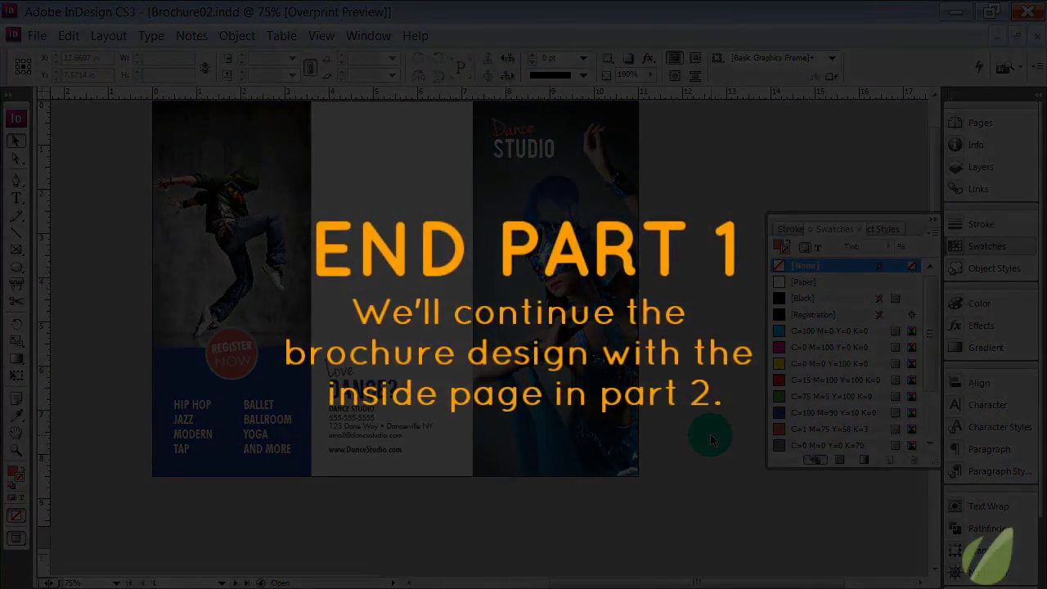